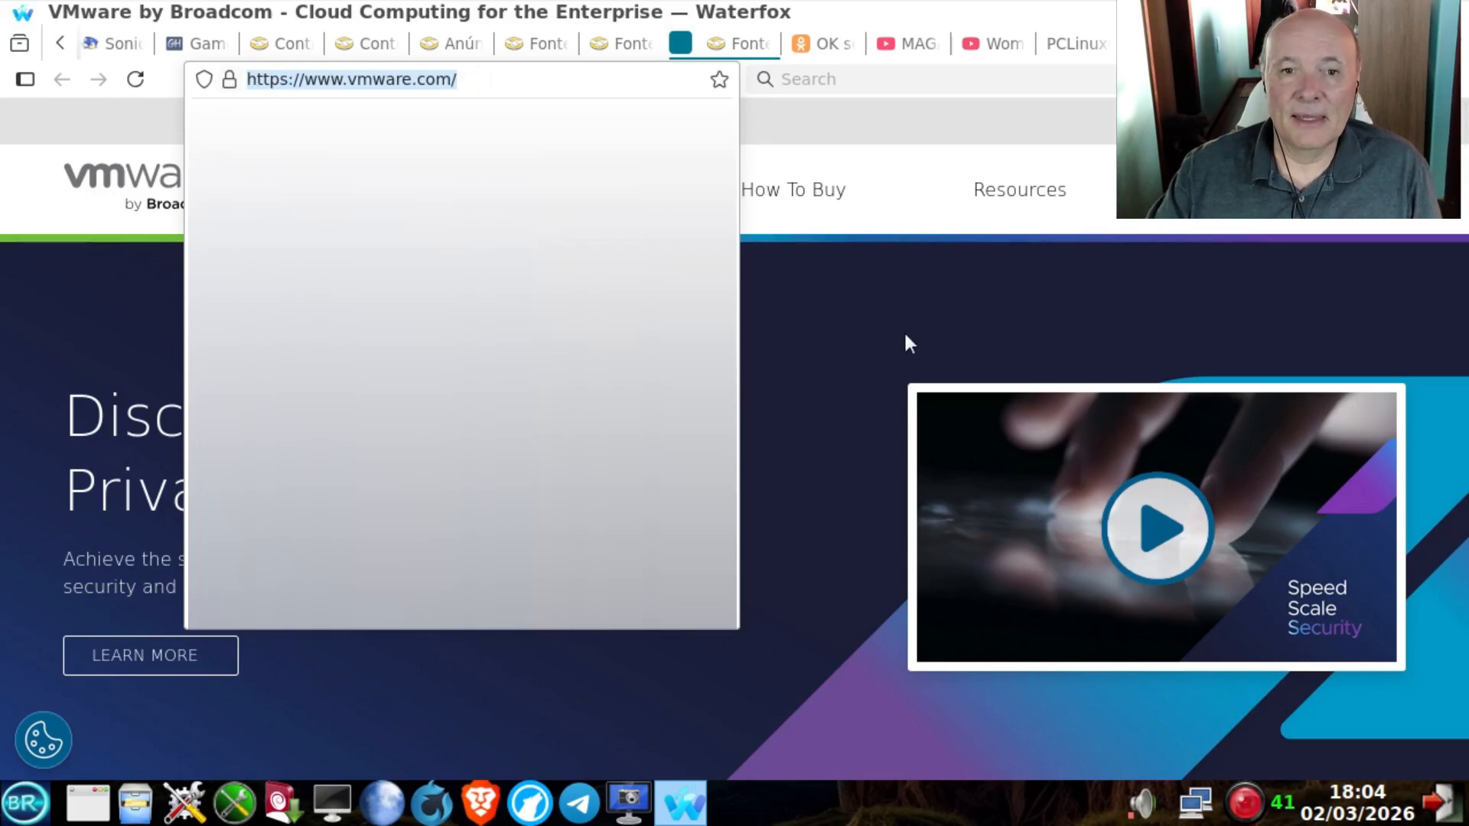
# Open the desktop hypervisors page for Fusion and Workstation from the VMware site's product list.
pyautogui.click(844, 275)
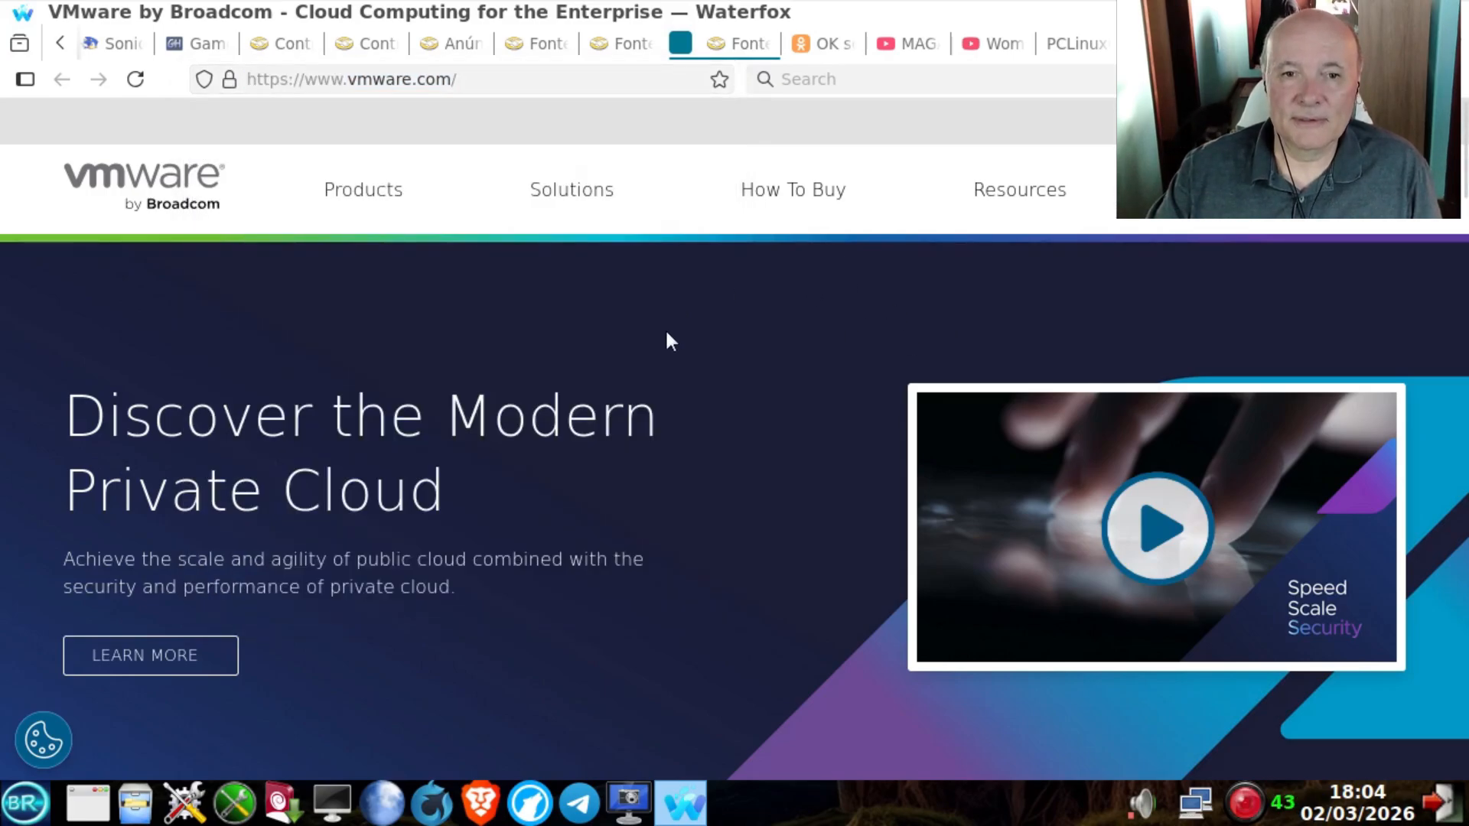
pyautogui.click(364, 193)
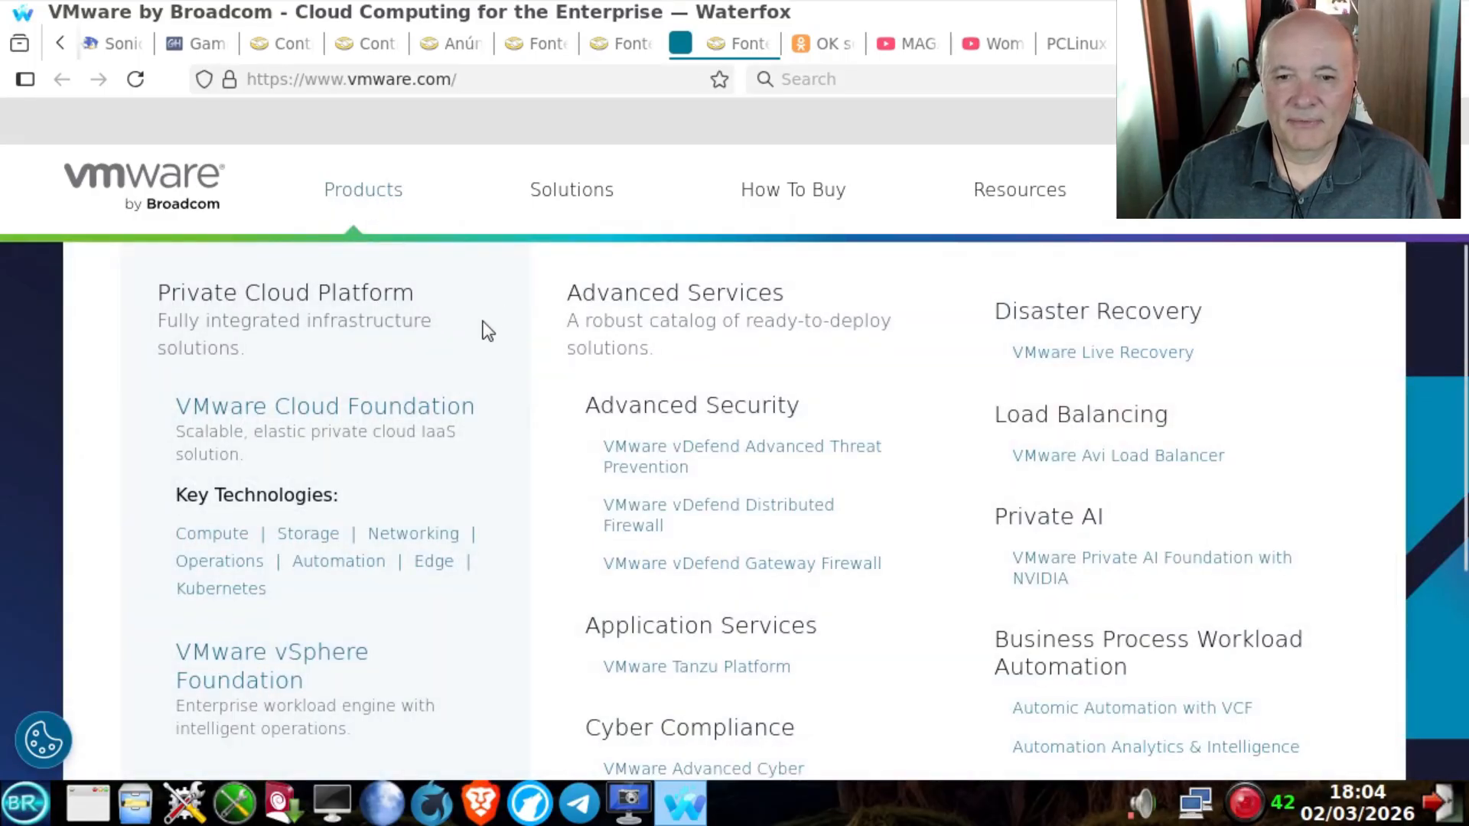
pyautogui.scroll(-5, 485, 329)
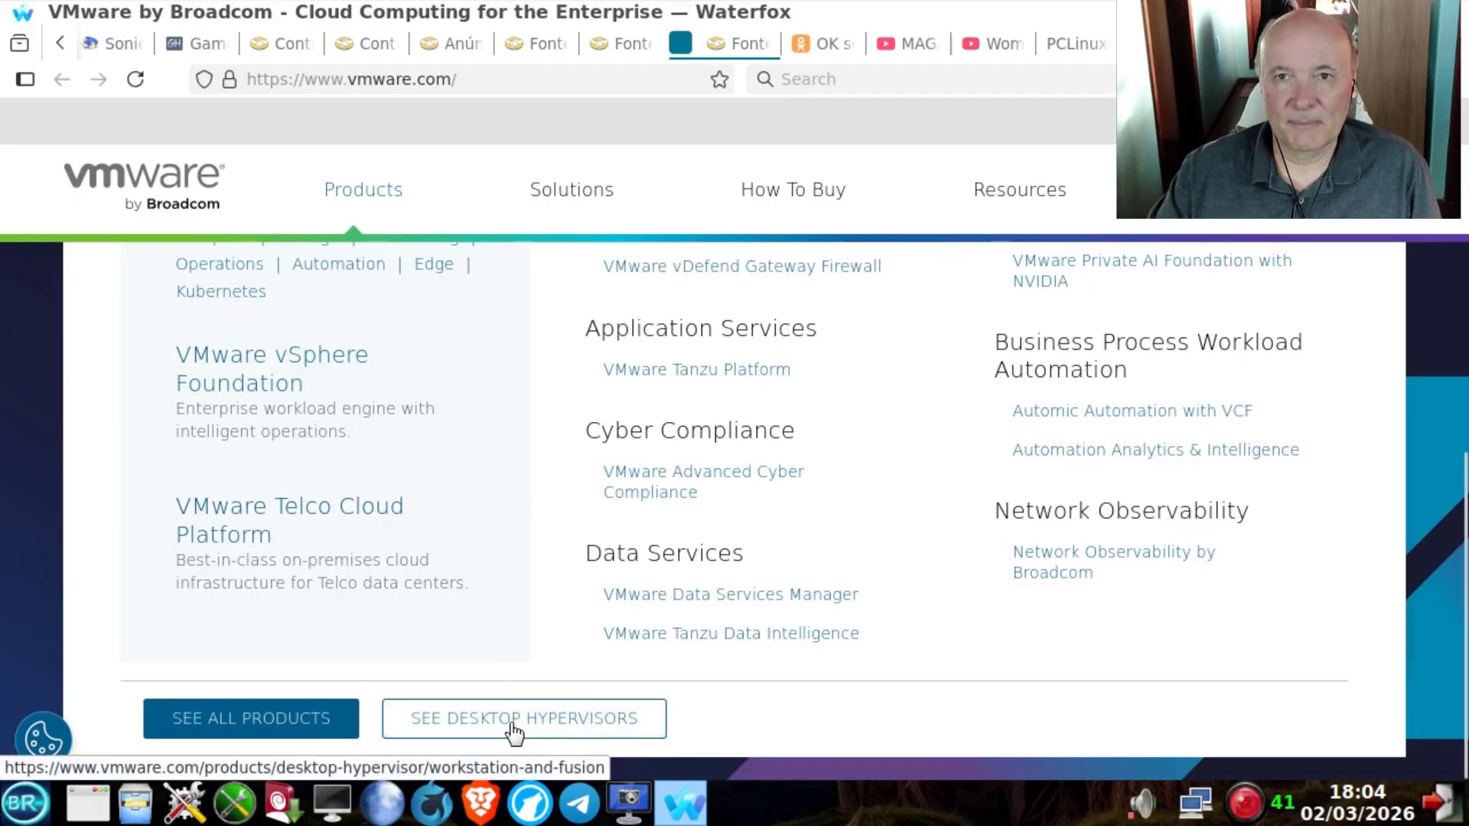
pyautogui.click(551, 723)
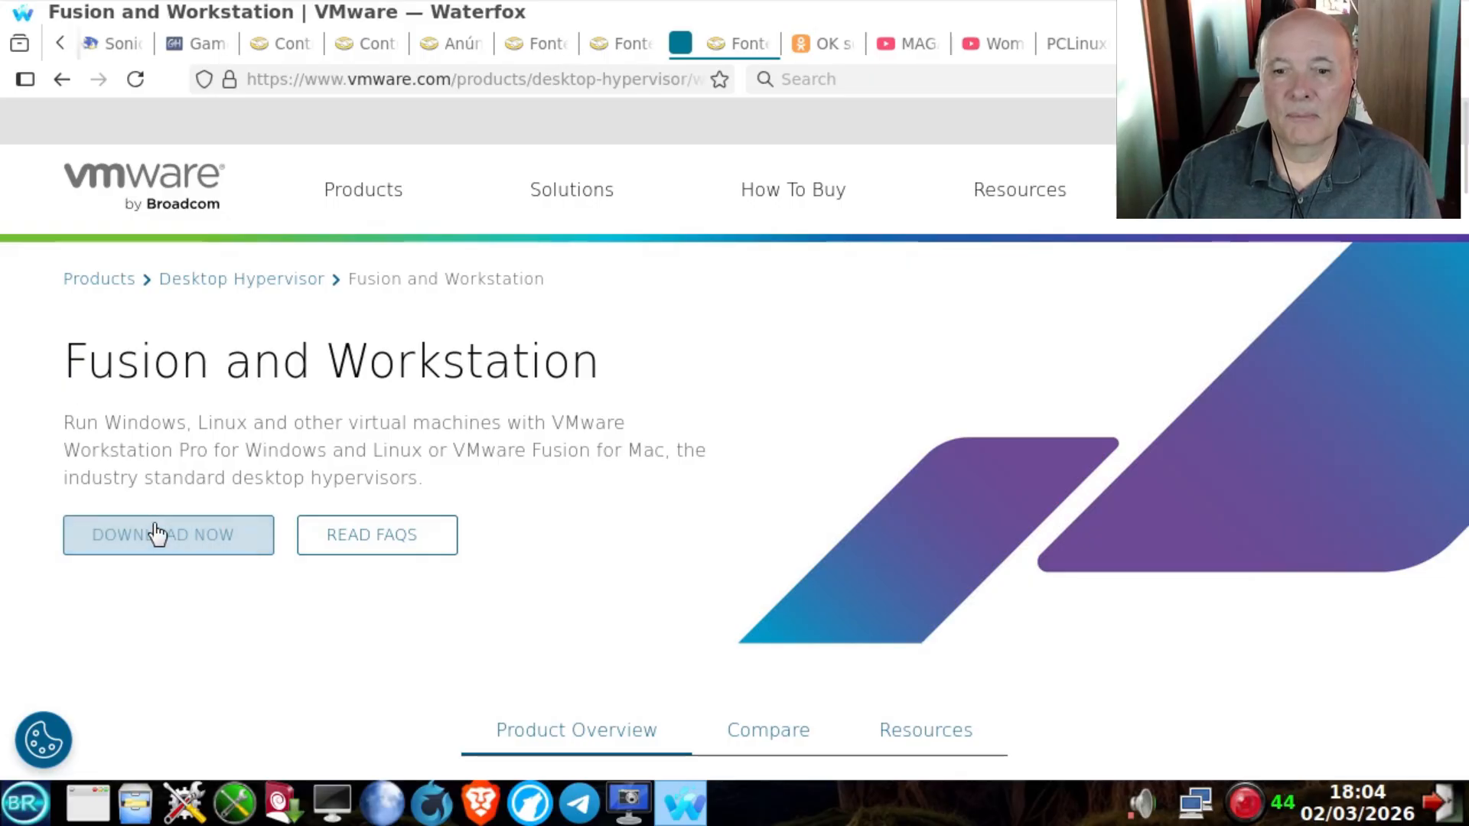
# Find the VMware Workstation Pro for PC offering on the Fusion and Workstation page.
pyautogui.moveTo(64, 362); pyautogui.dragTo(600, 370)
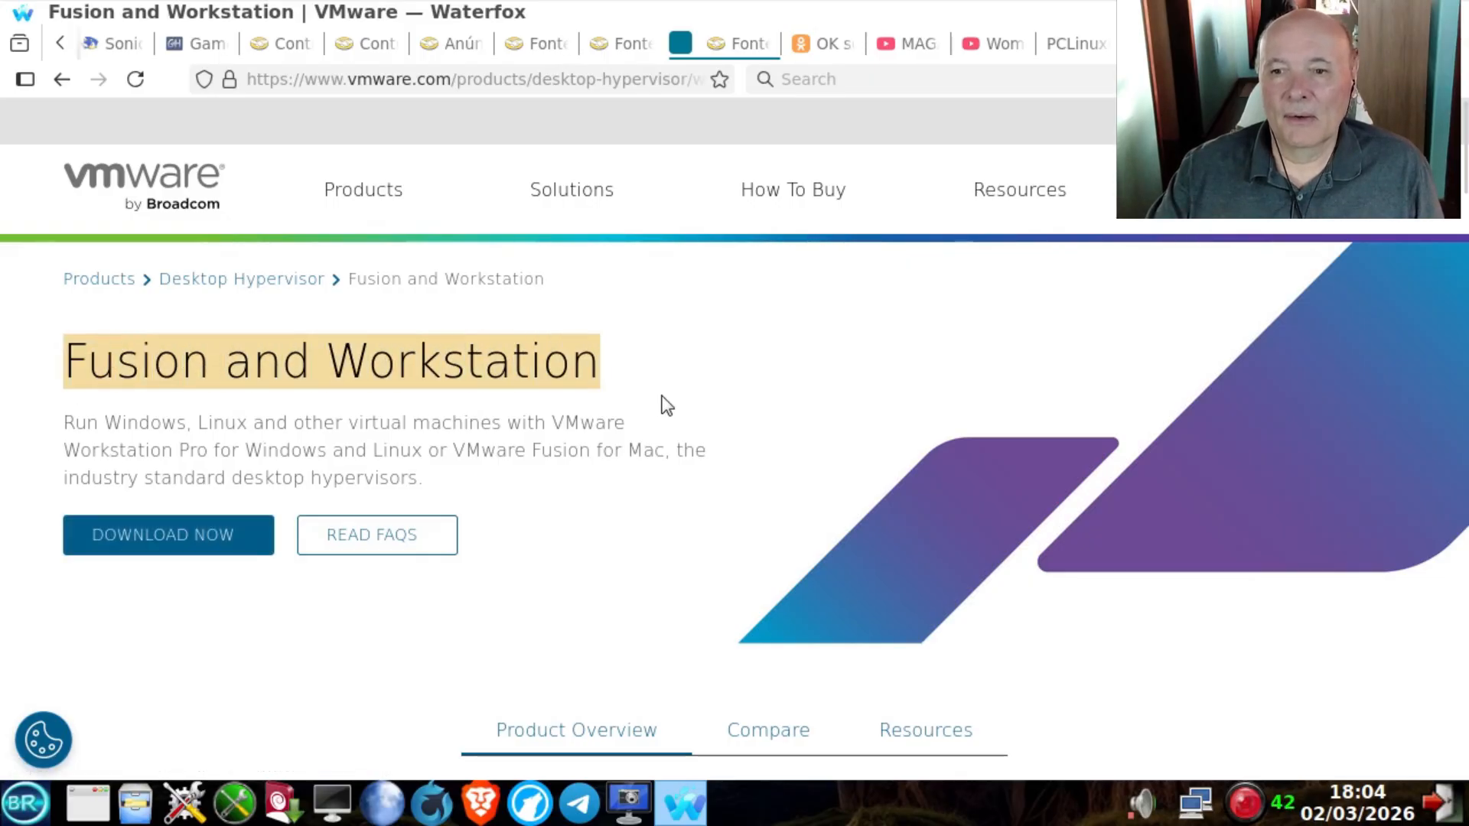
pyautogui.scroll(-8, 663, 398)
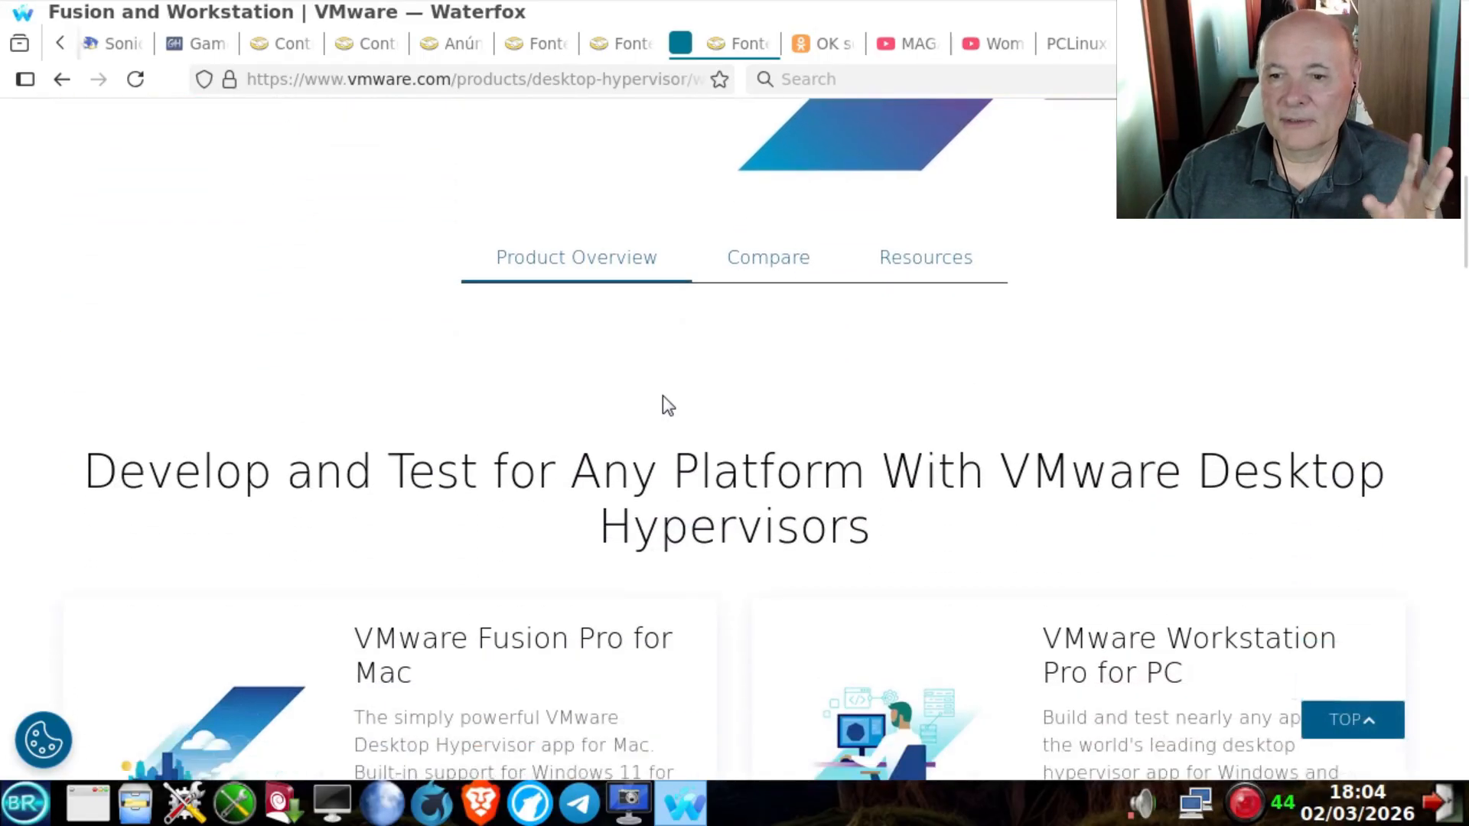
pyautogui.scroll(-2, 663, 397)
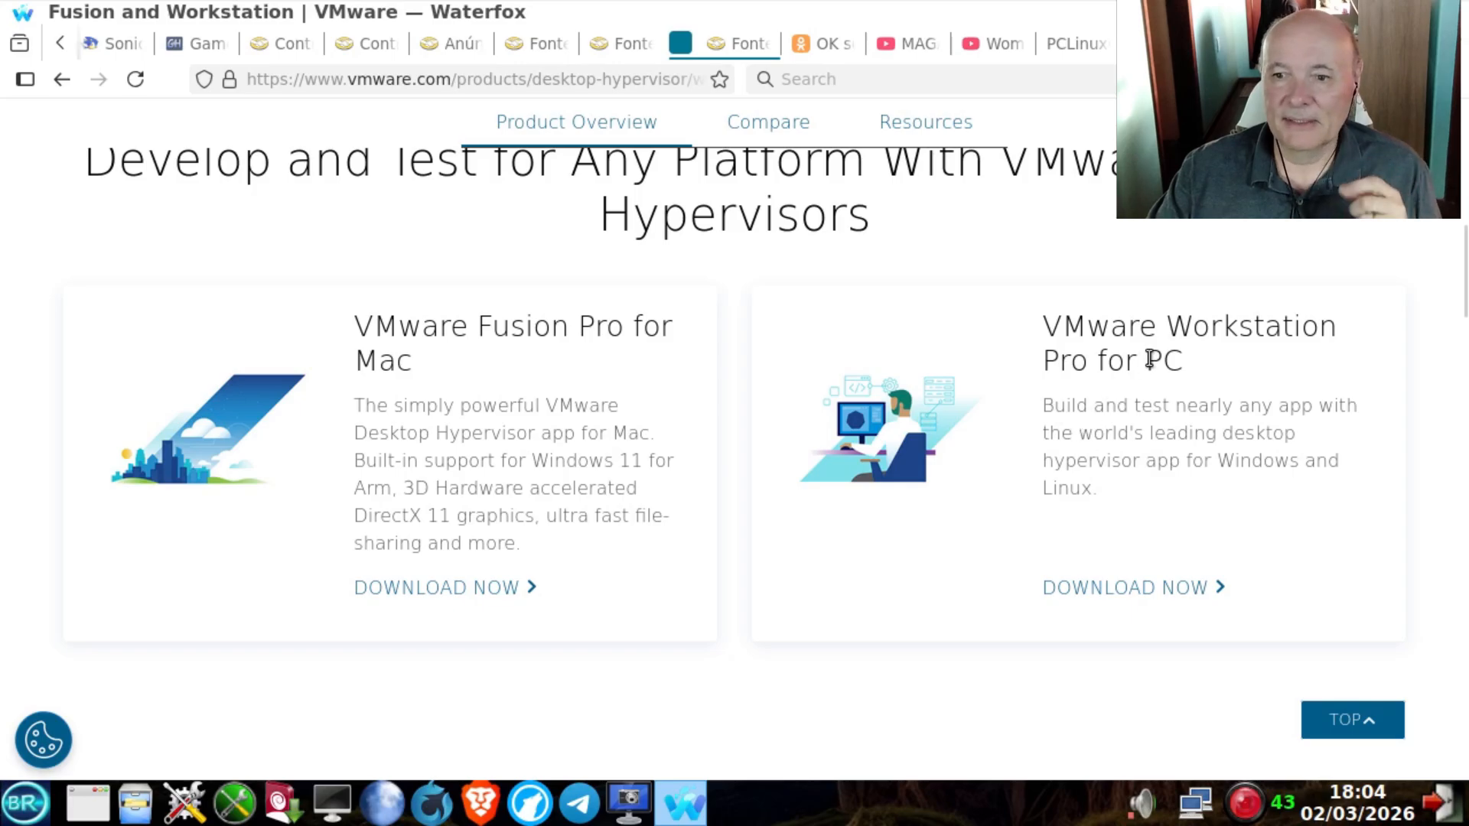
pyautogui.click(1186, 384)
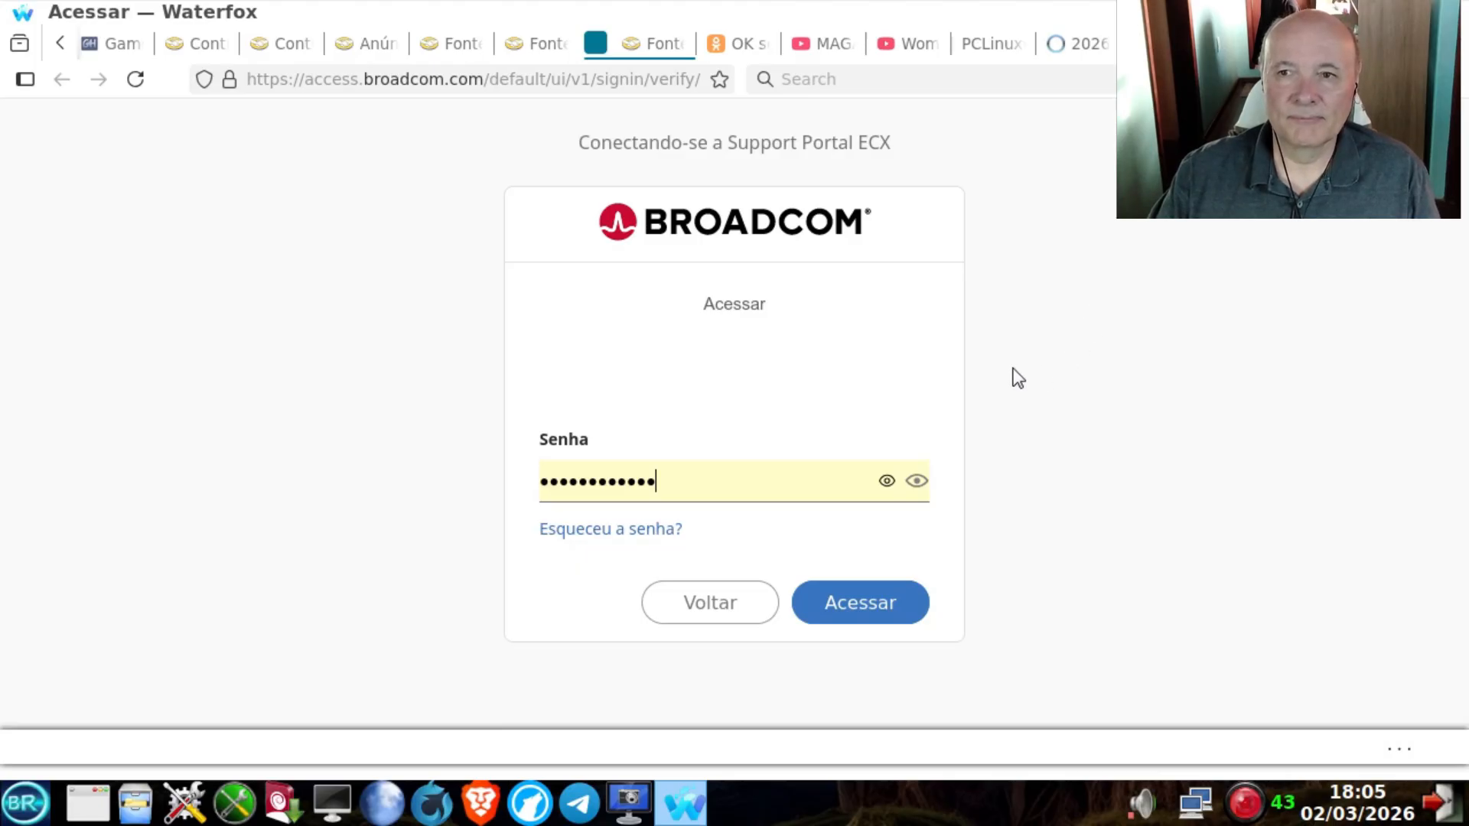
# Submit the account password to sign in to the Broadcom support portal and allow all cookies.
pyautogui.click(848, 618)
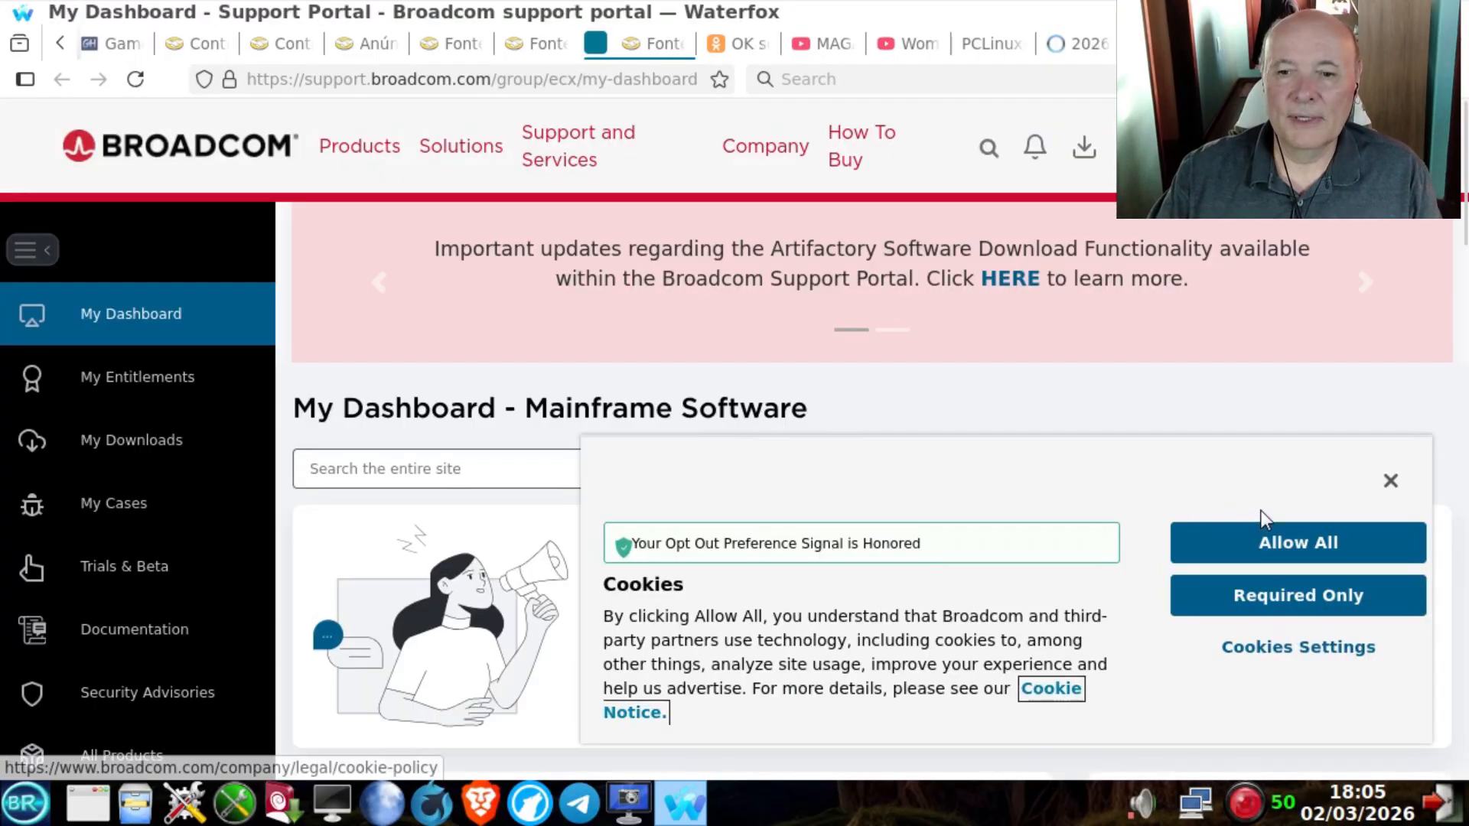
pyautogui.click(1290, 551)
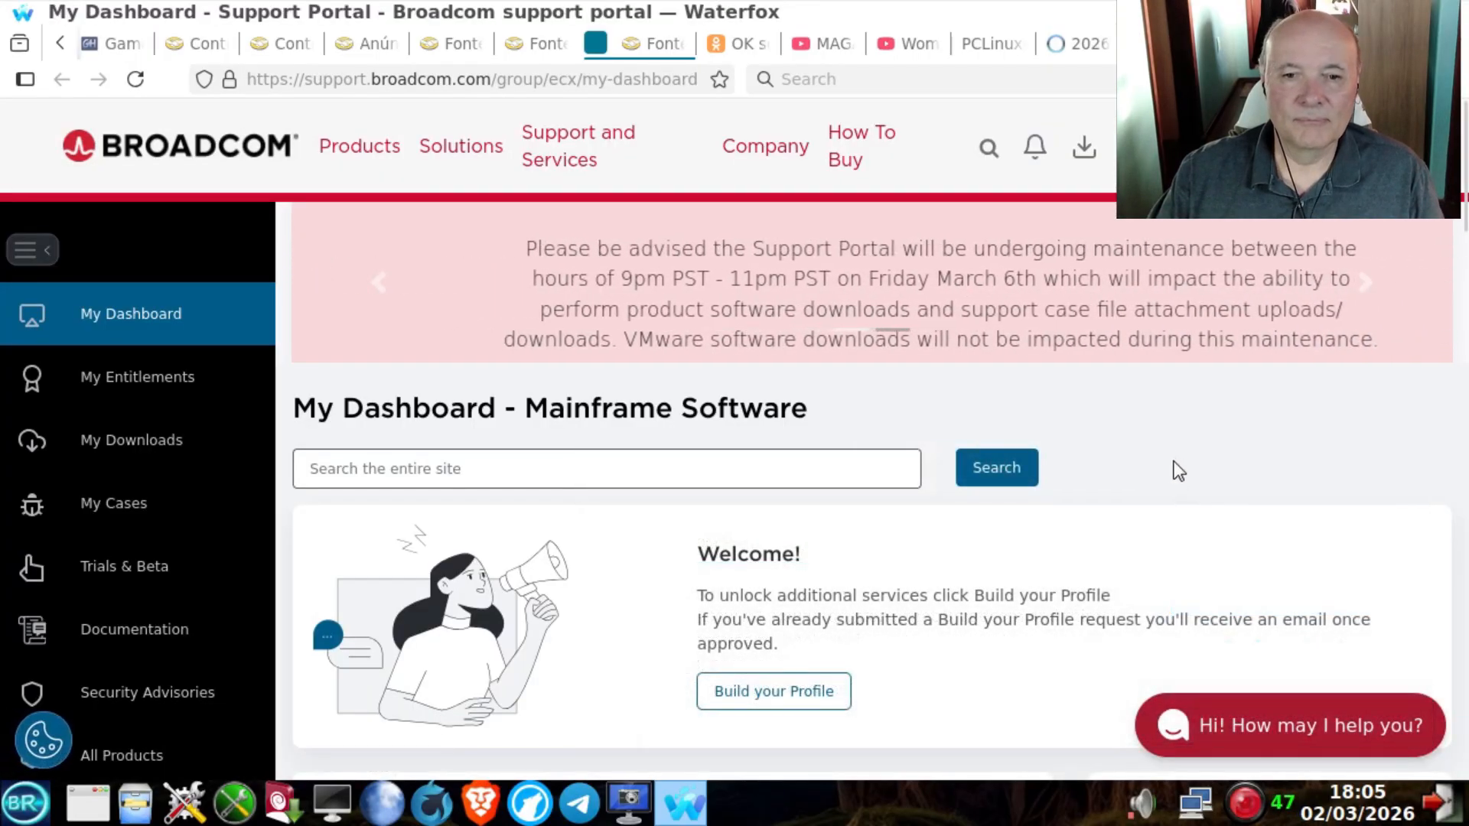
# Open VMware Workstation Pro from the support portal's free downloads list.
pyautogui.scroll(-5, 1107, 420)
pyautogui.scroll(-3, 1094, 429)
pyautogui.scroll(-3, 869, 379)
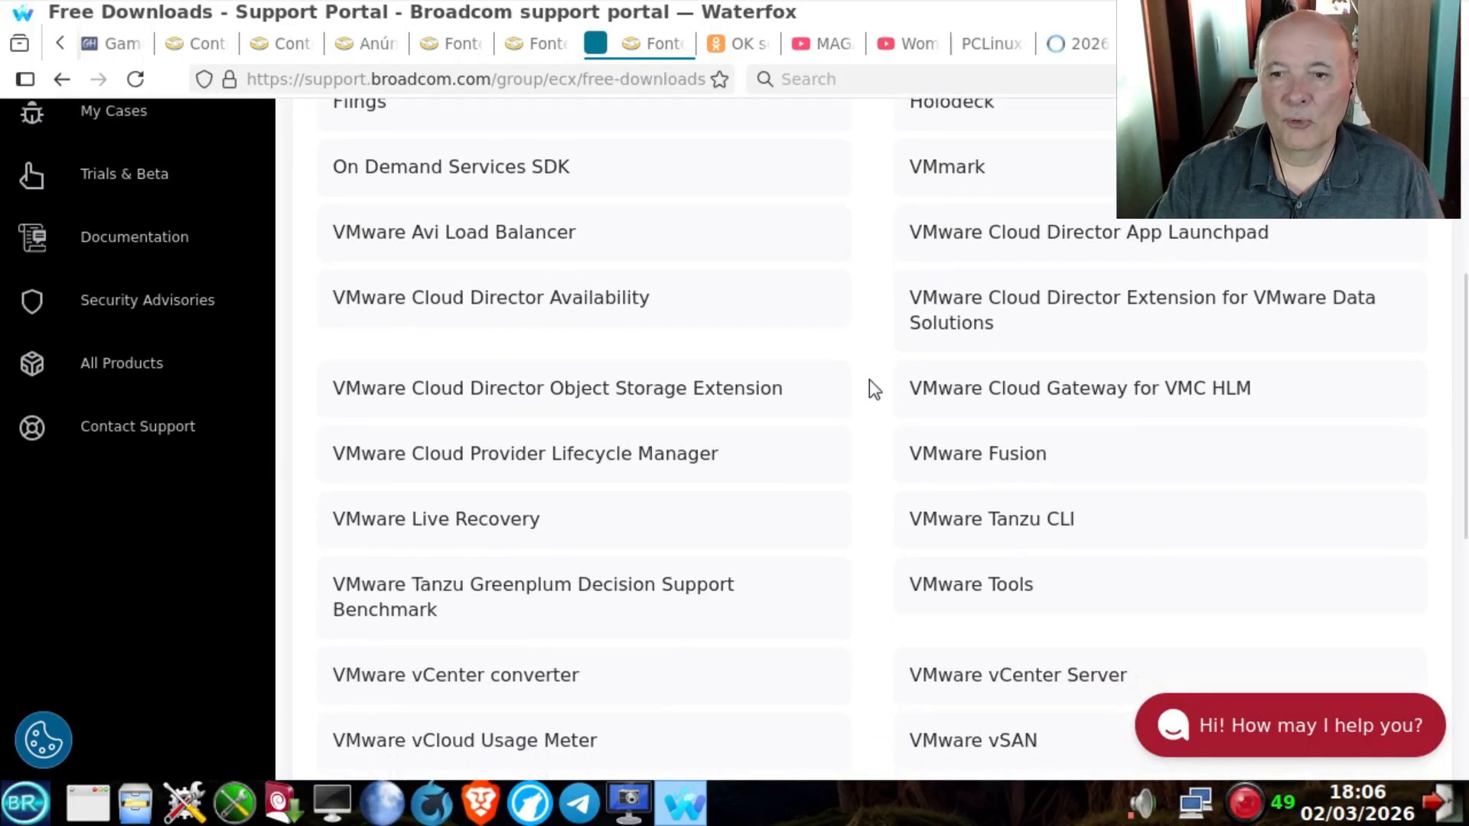
pyautogui.scroll(-3, 869, 379)
pyautogui.scroll(-2, 869, 379)
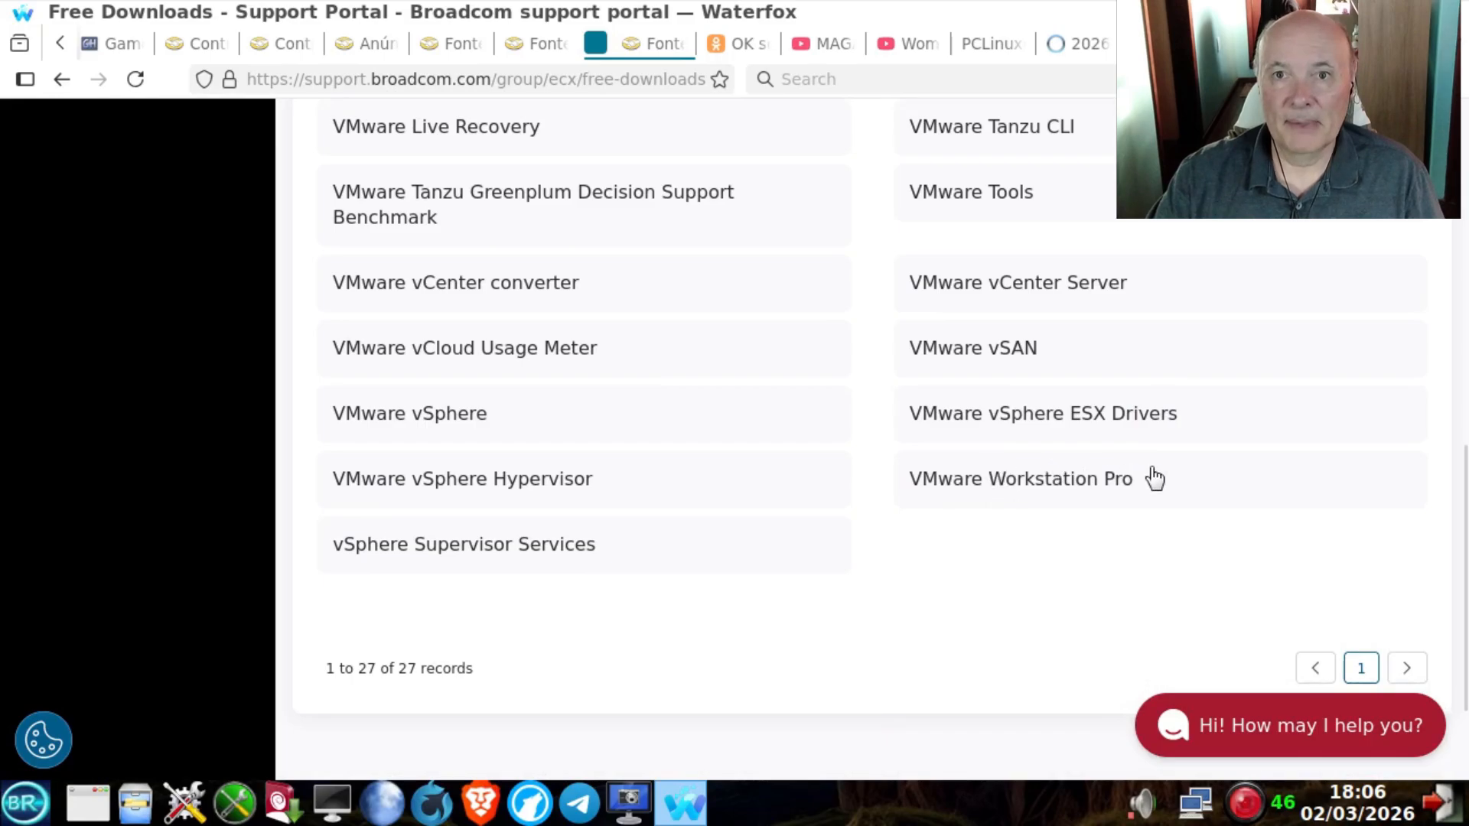
pyautogui.click(1220, 485)
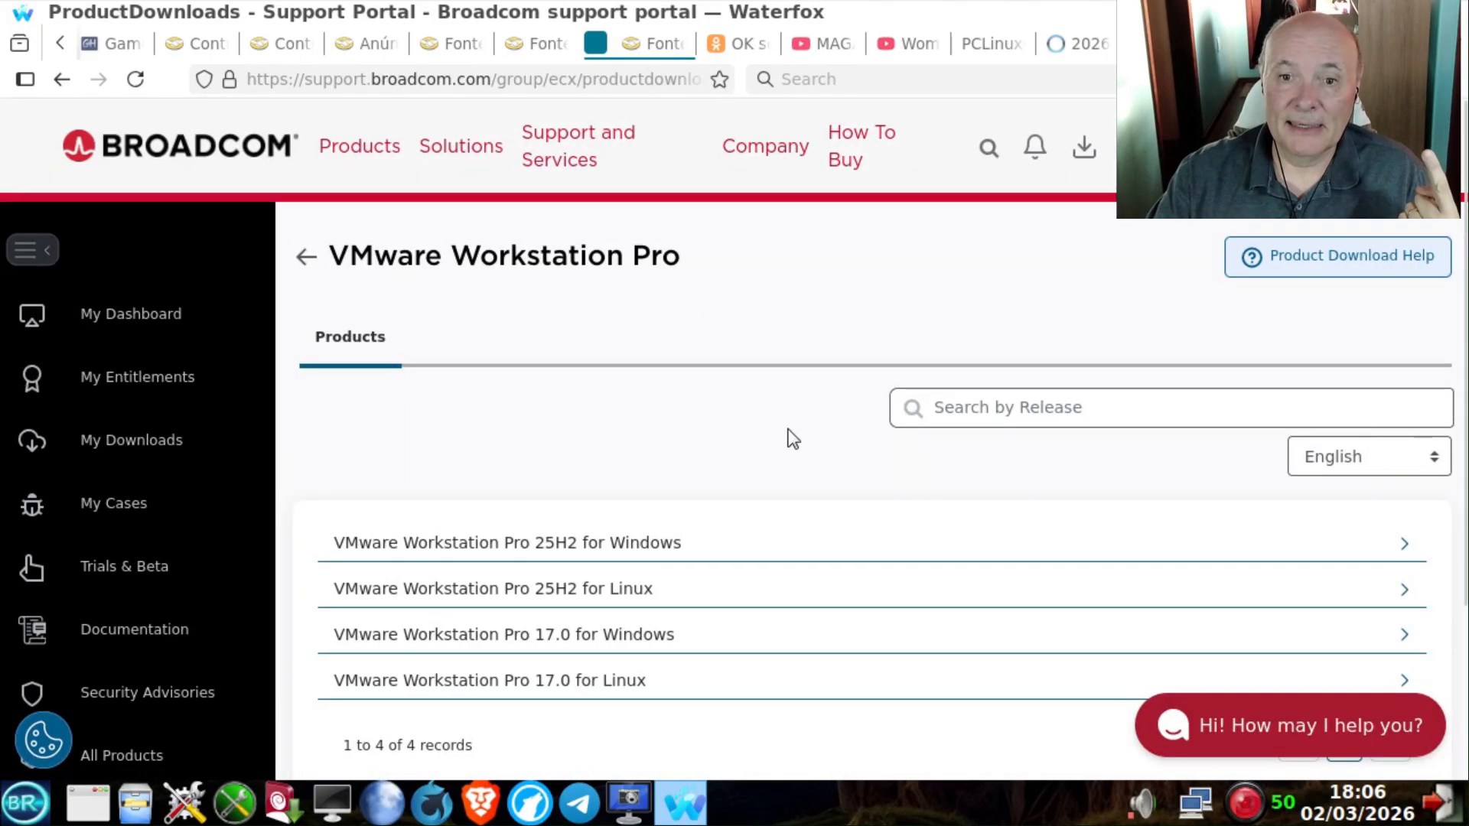
# Expand VMware Workstation Pro 25H2 for Linux and open the download page of release 25H2u1.
pyautogui.scroll(-3, 789, 437)
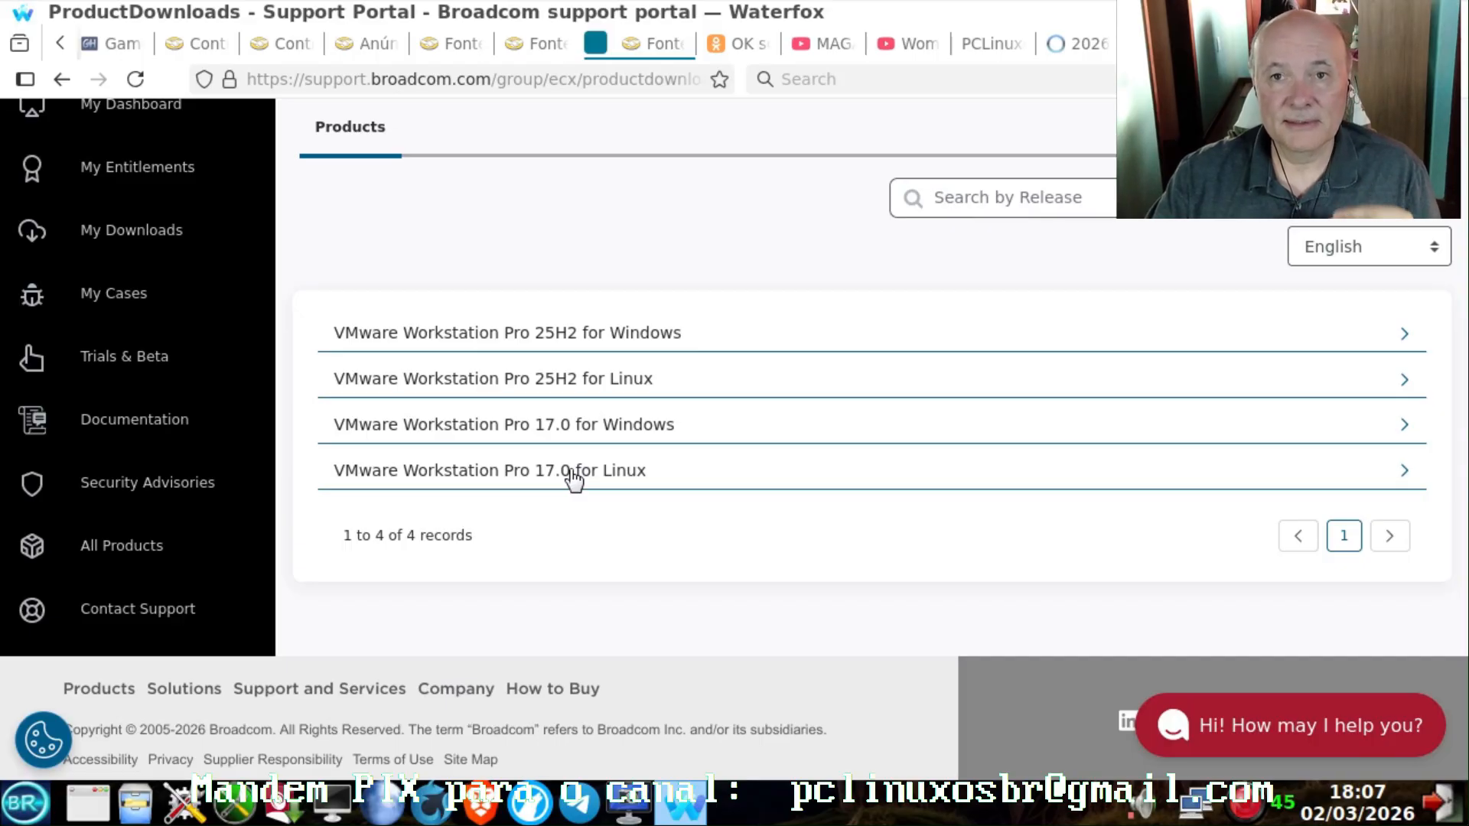
pyautogui.click(578, 380)
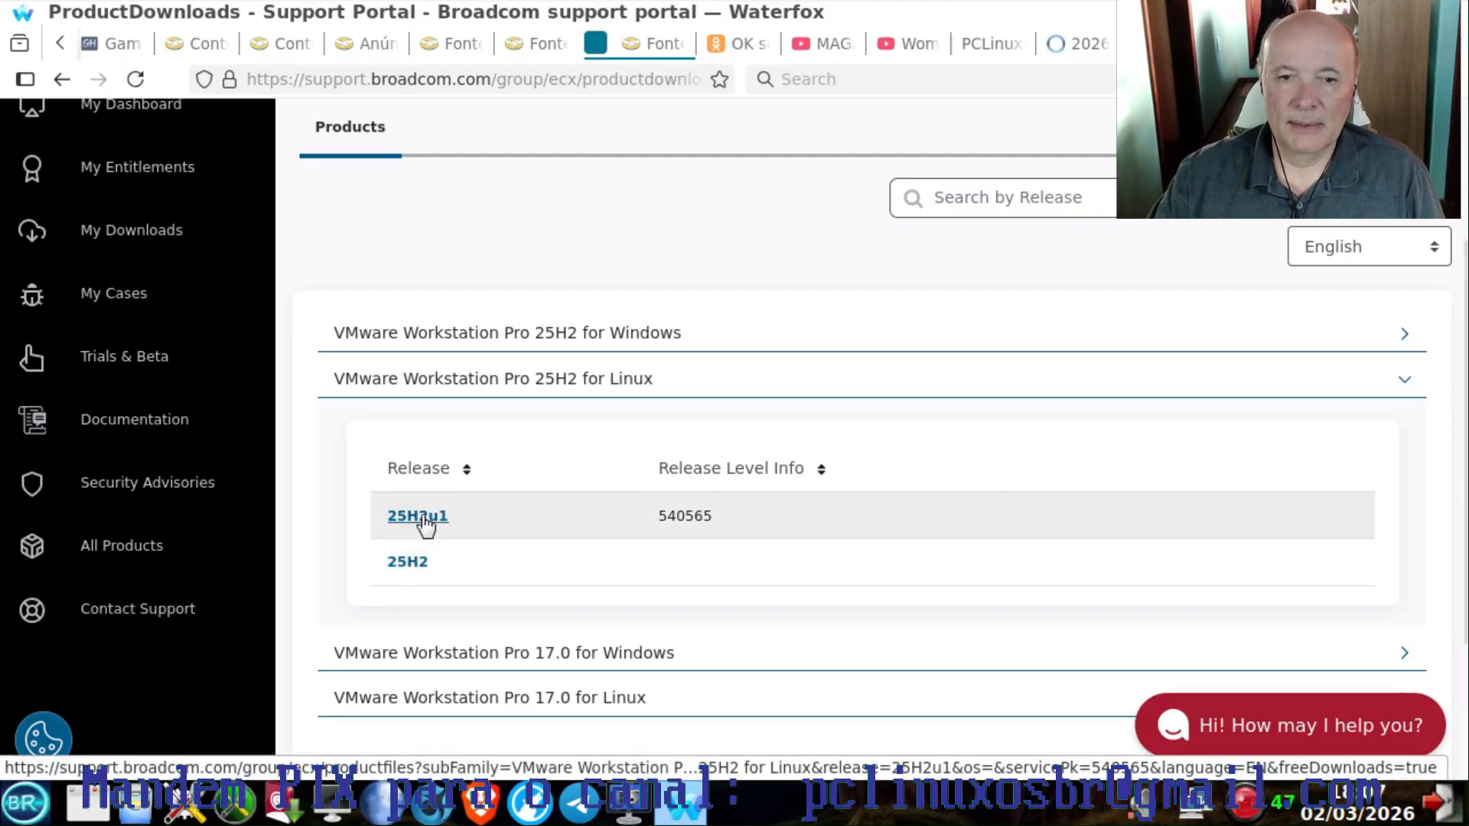
pyautogui.scroll(-3, 724, 534)
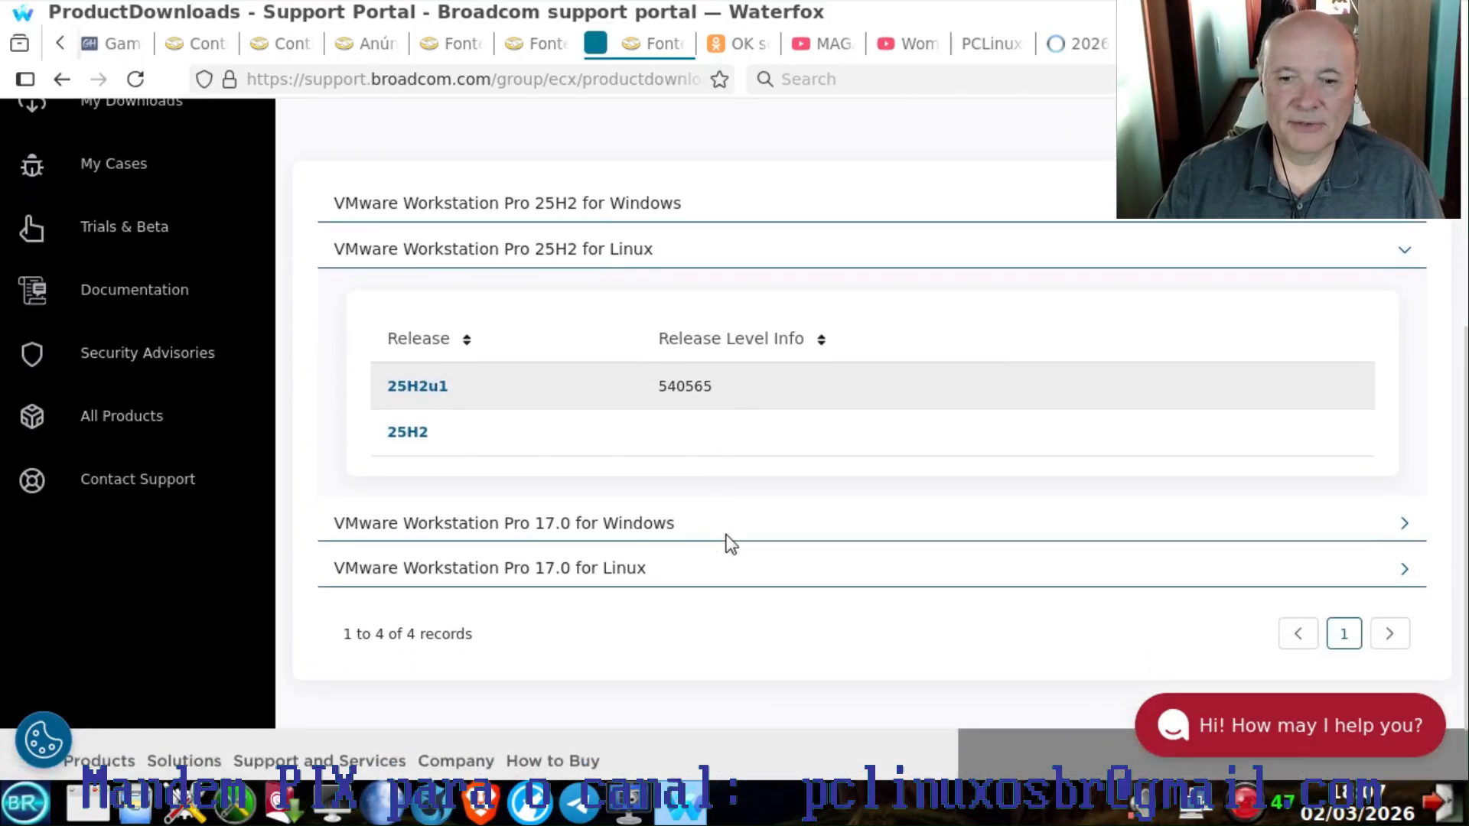
pyautogui.scroll(2, 723, 540)
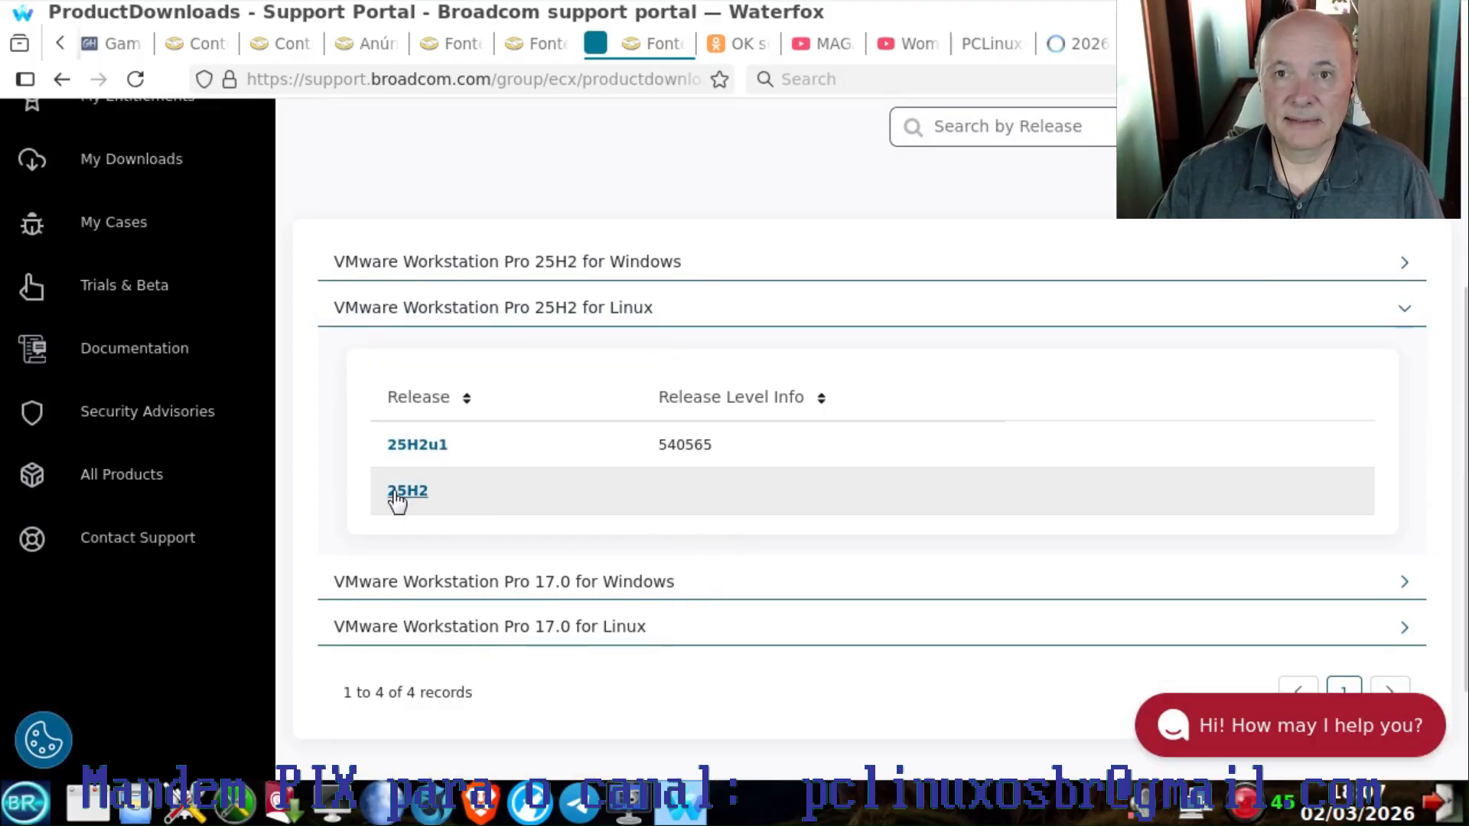
pyautogui.click(398, 495)
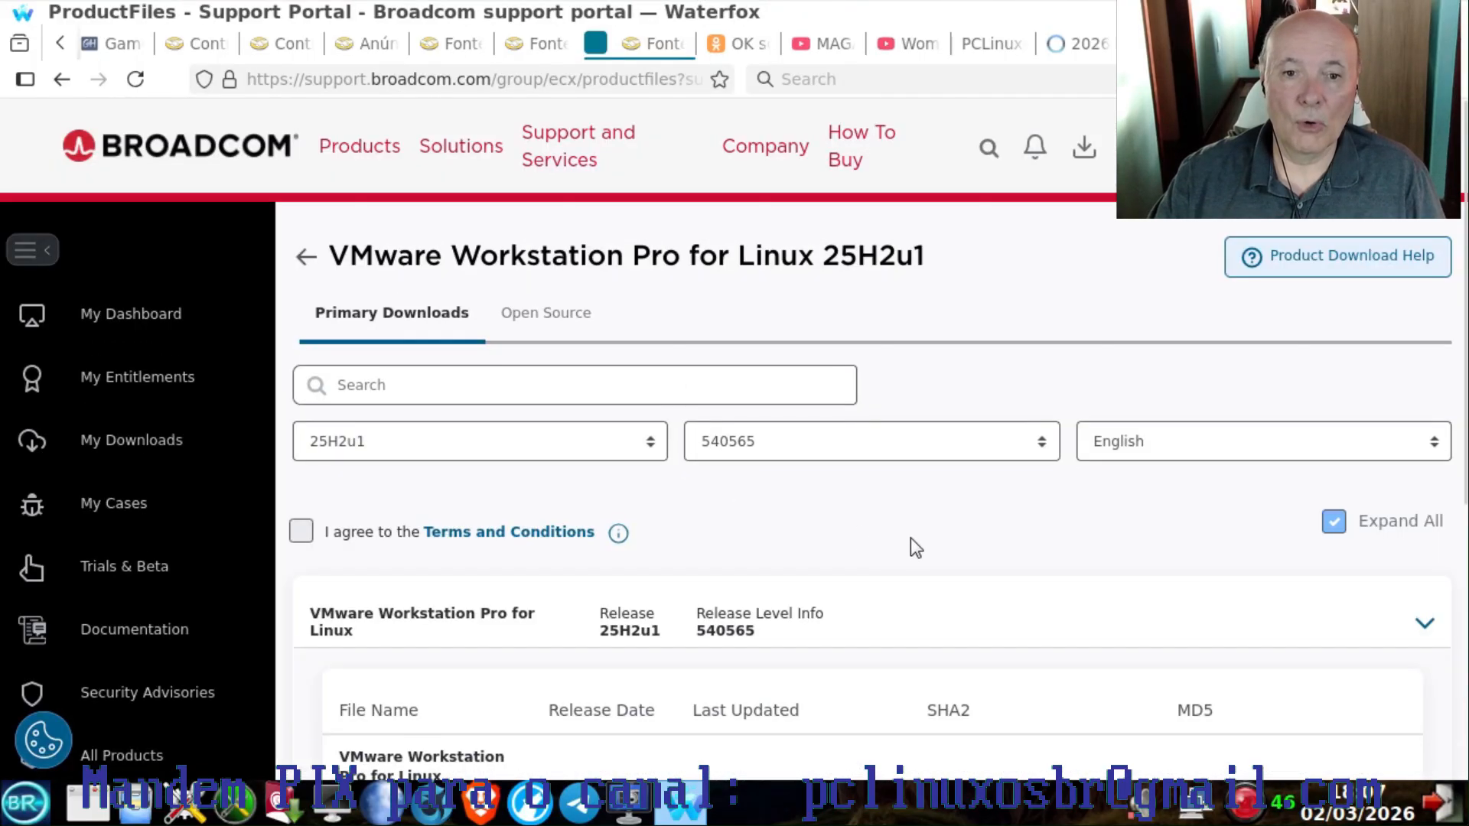
# Look through the Terms and Conditions document for the 25H2u1 download and close it.
pyautogui.scroll(-2, 910, 538)
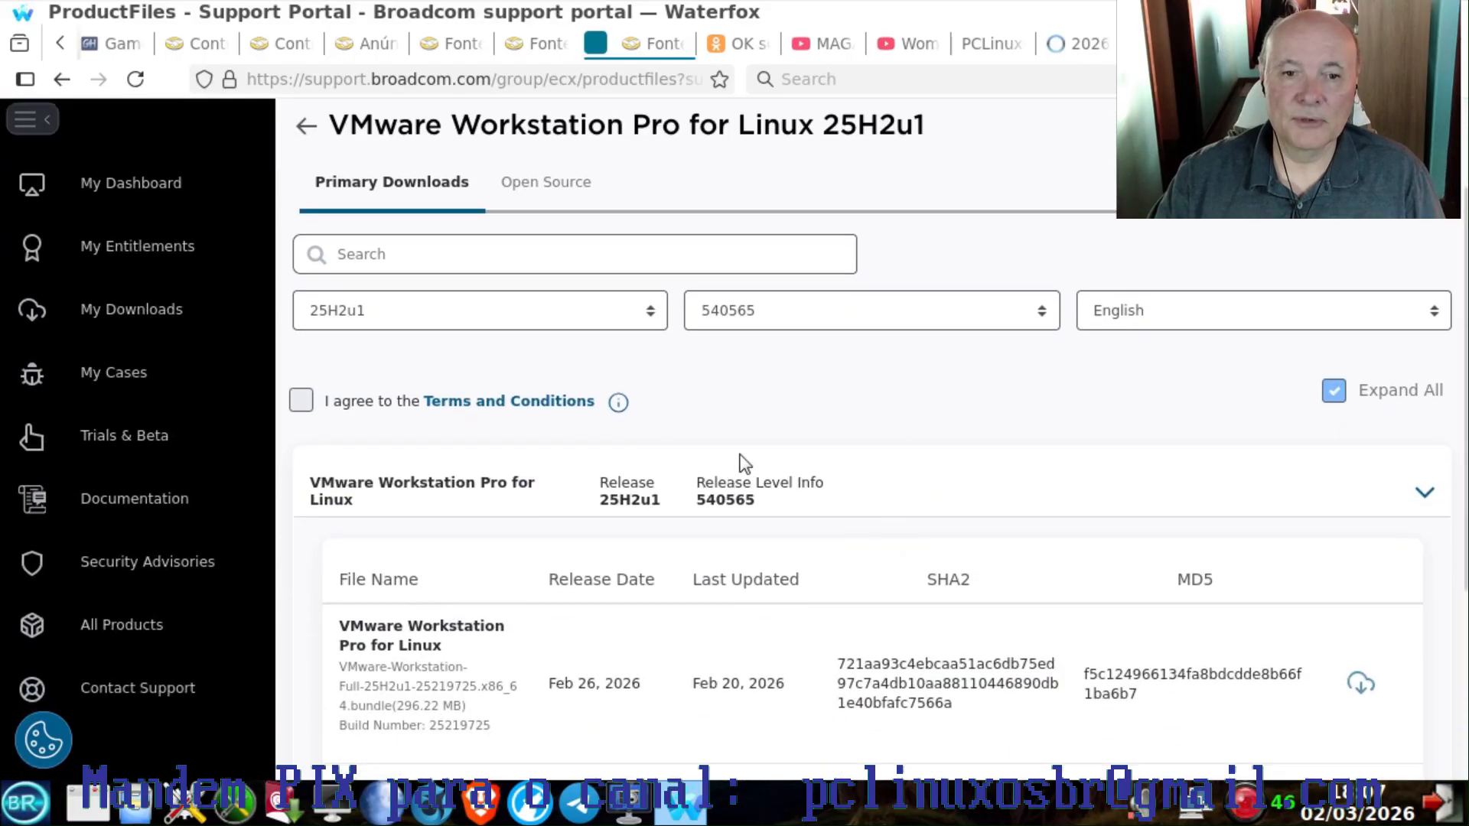
pyautogui.click(300, 400)
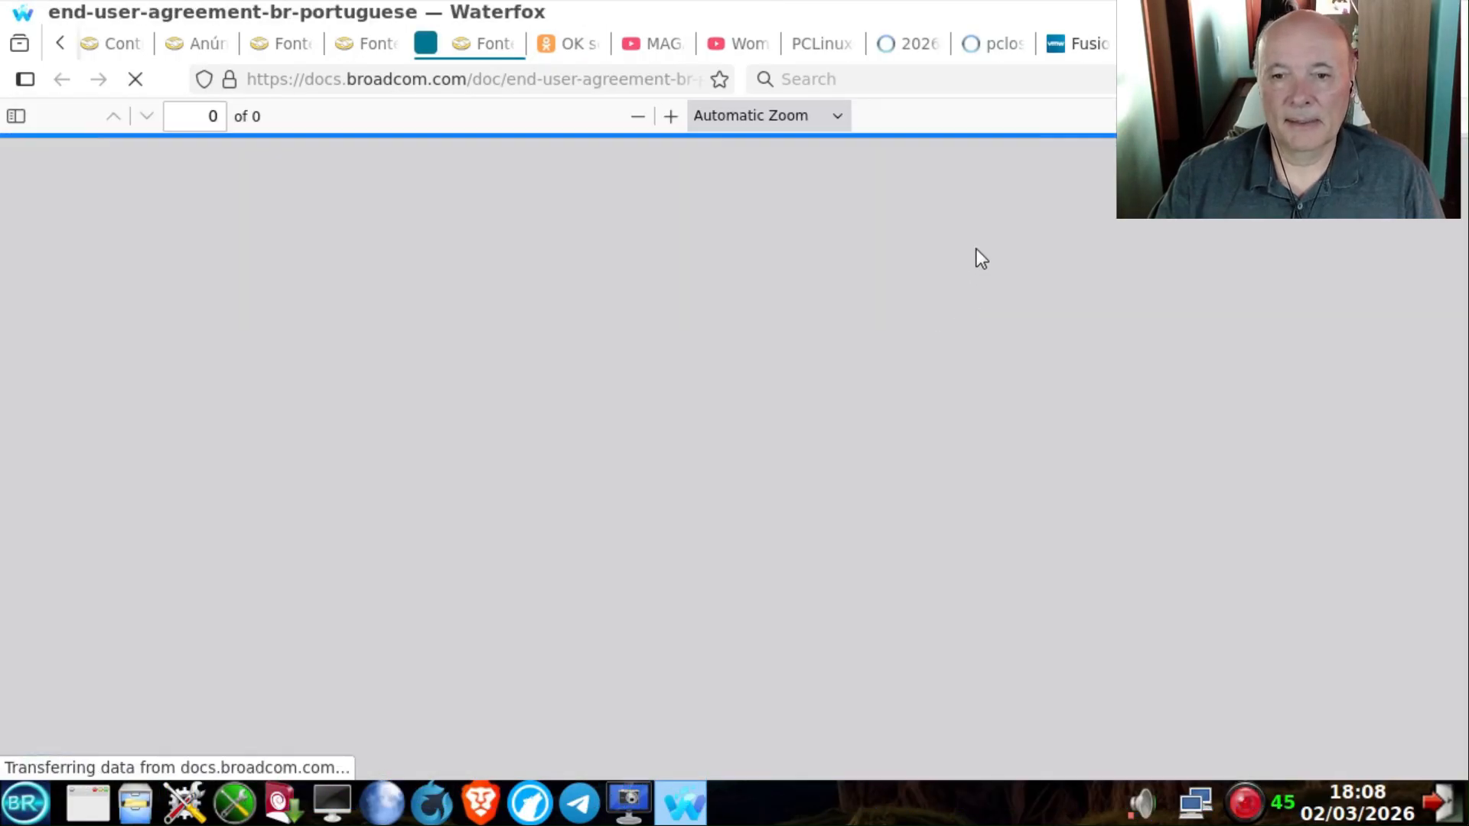
pyautogui.scroll(-3, 904, 435)
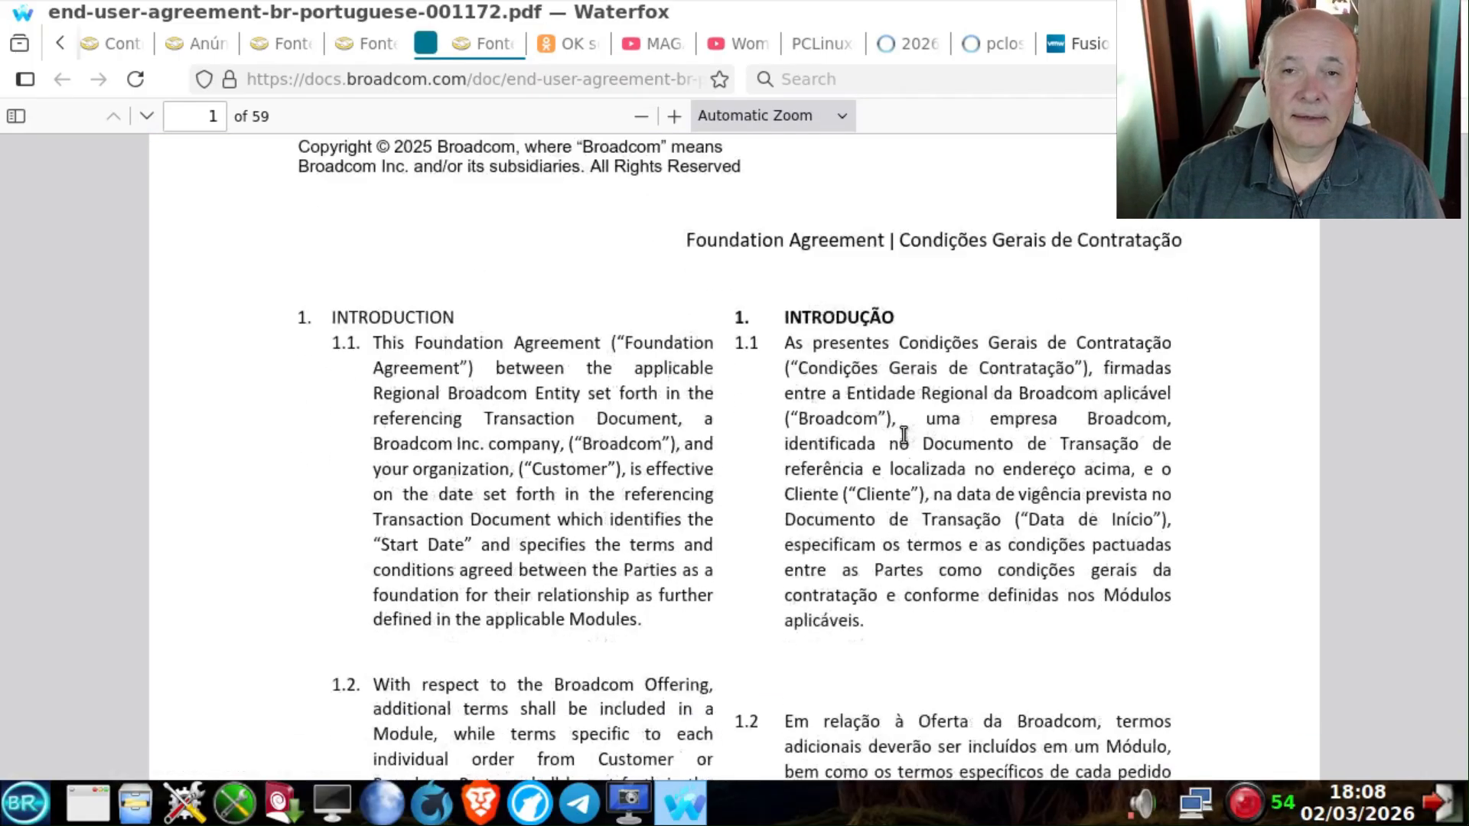
pyautogui.scroll(-15, 903, 435)
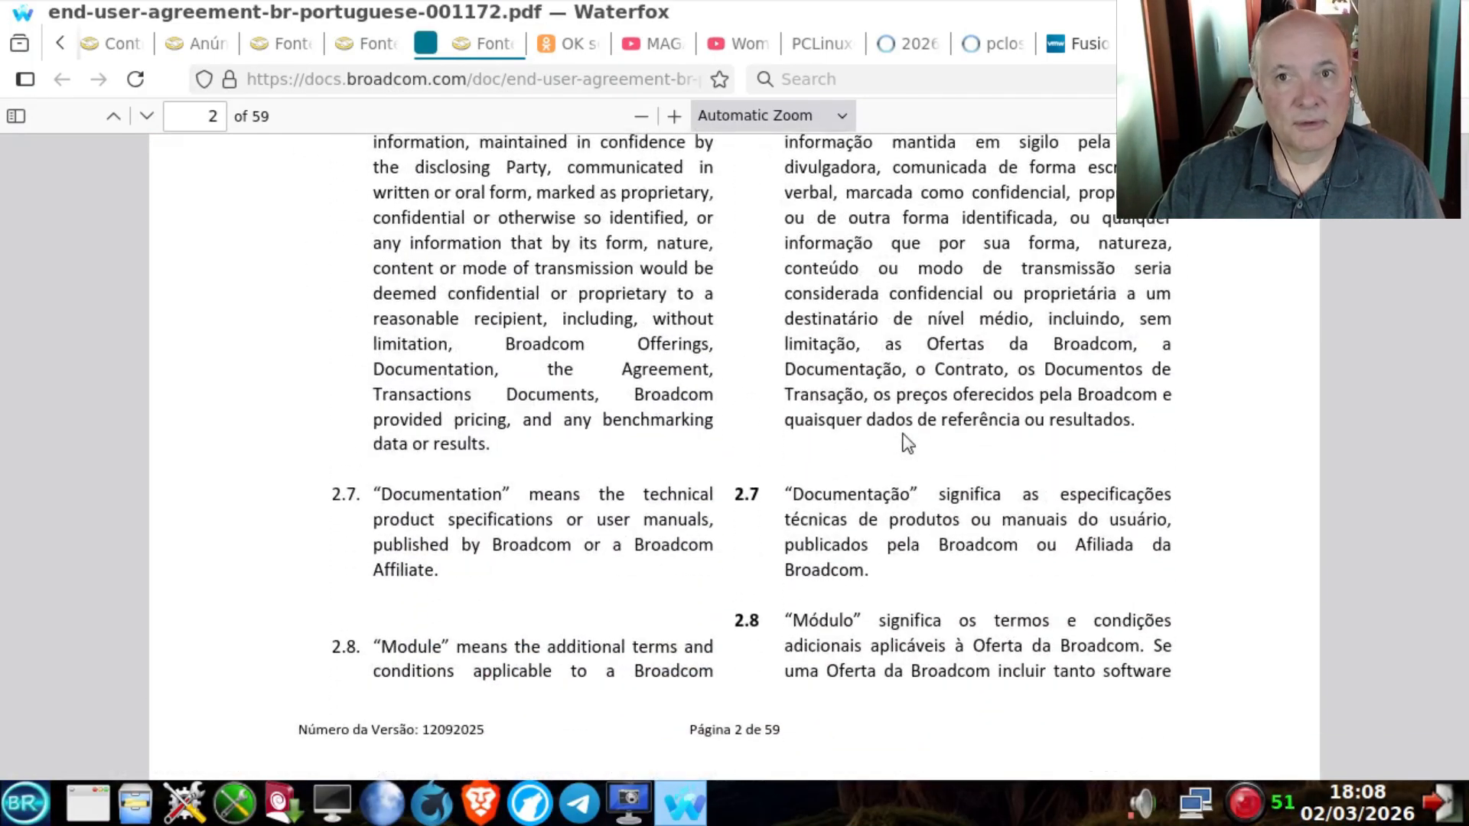
pyautogui.scroll(-12, 907, 442)
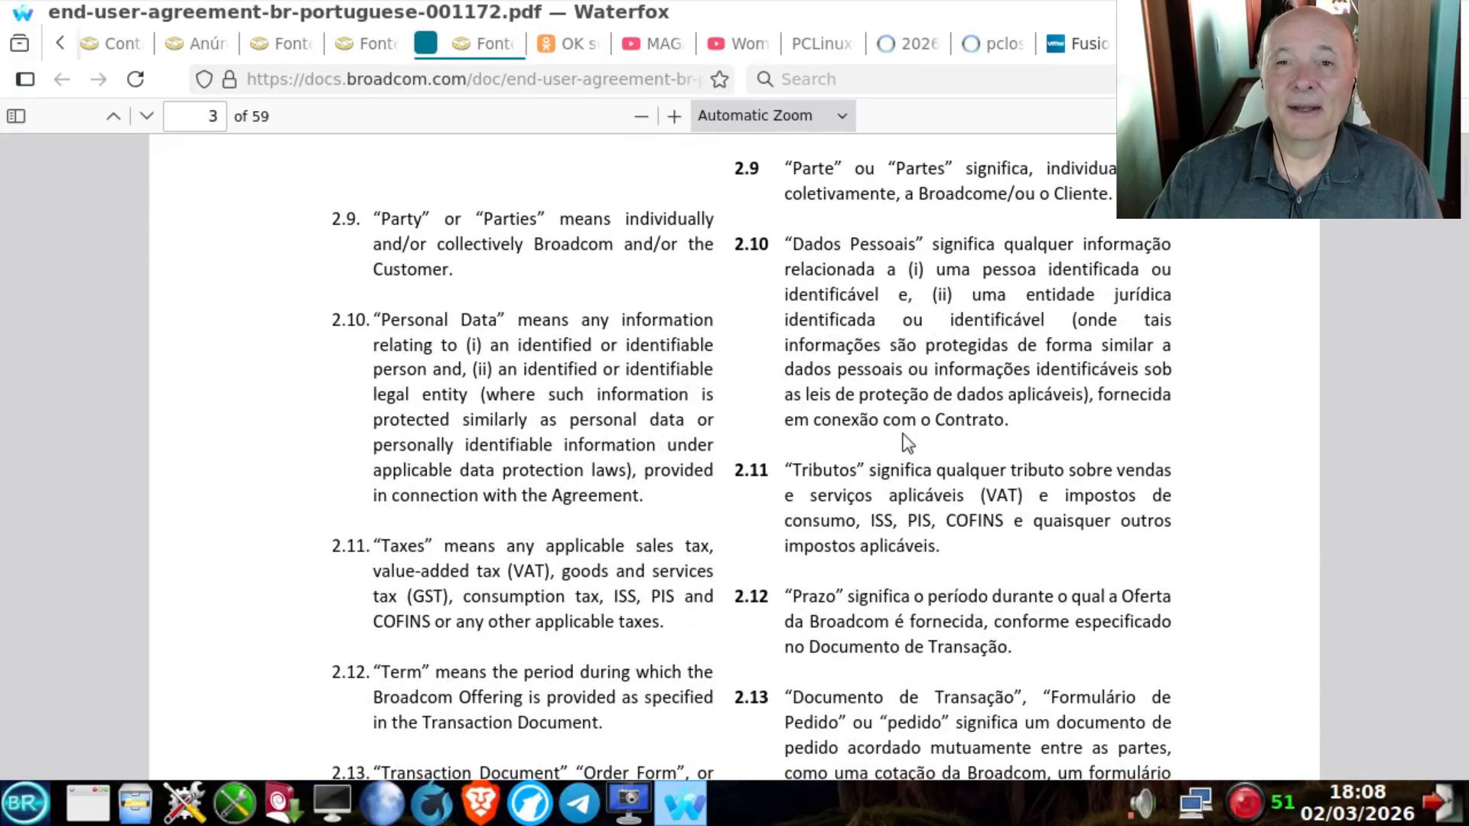
pyautogui.scroll(-6, 907, 443)
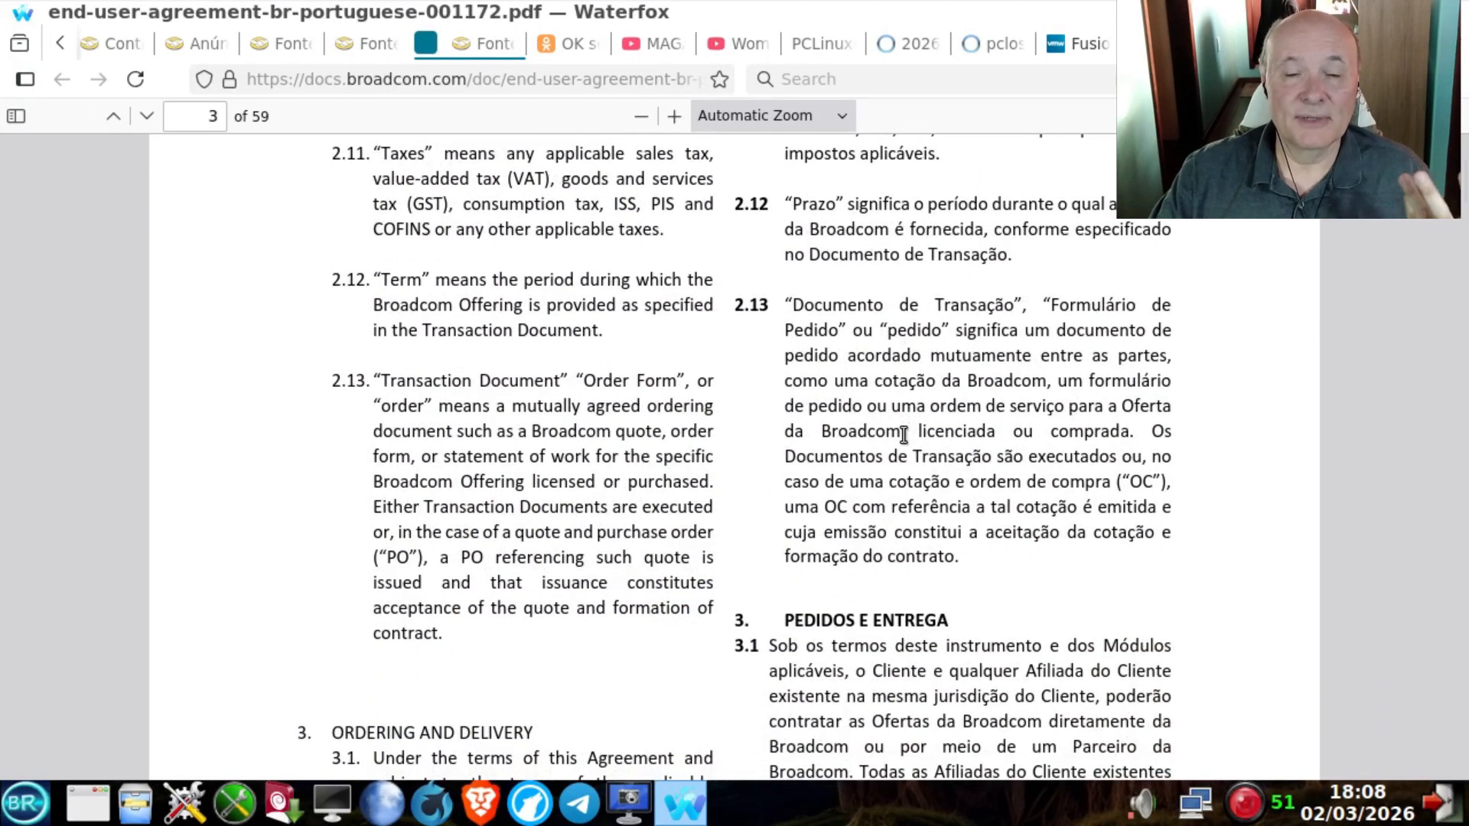
pyautogui.hotkey('ctrl', 'w')
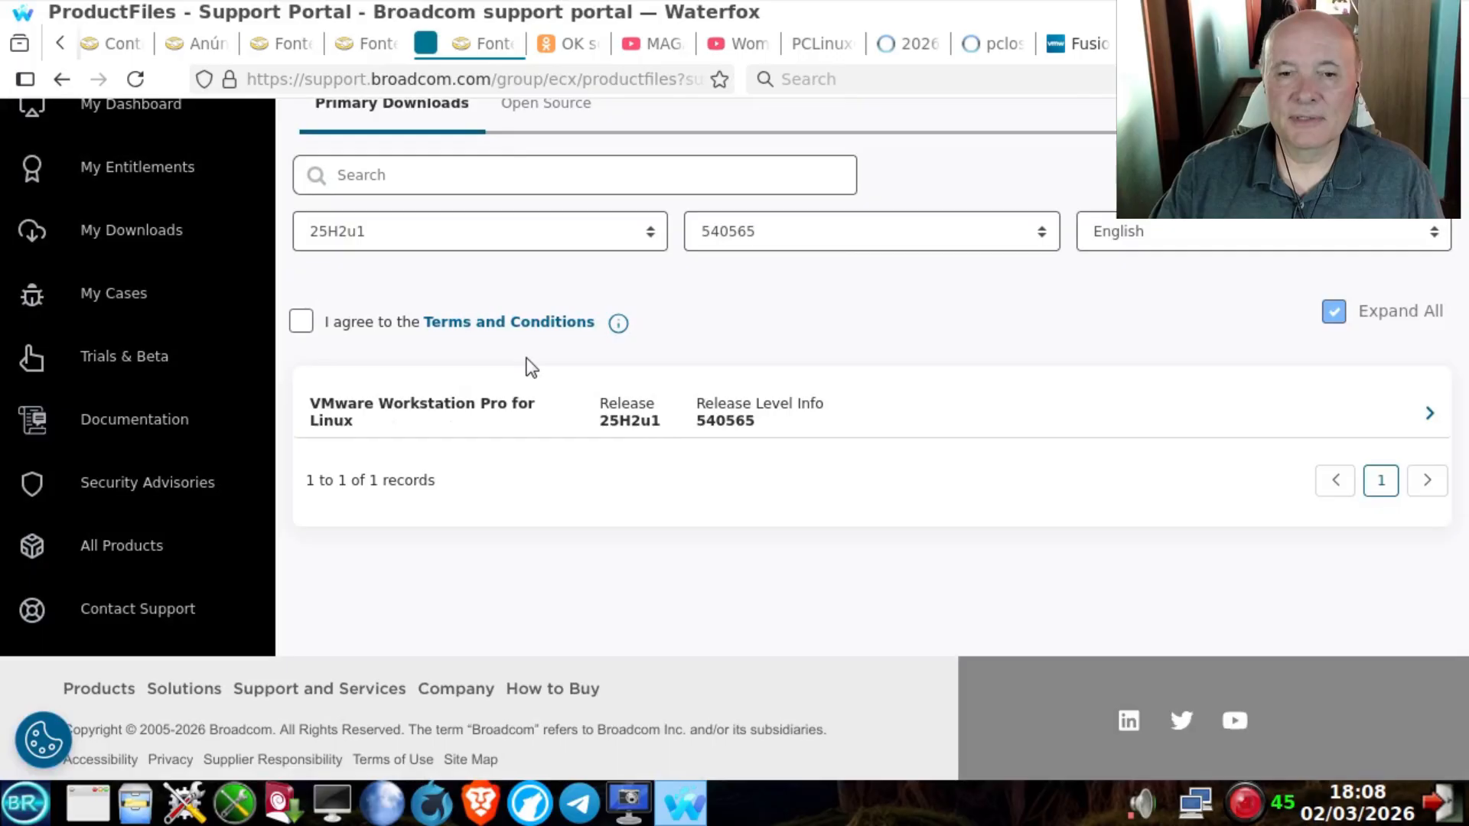
# Agree to the Terms and Conditions and save the VMware Workstation Pro for Linux 25H2u1 bundle file to disk.
pyautogui.click(303, 322)
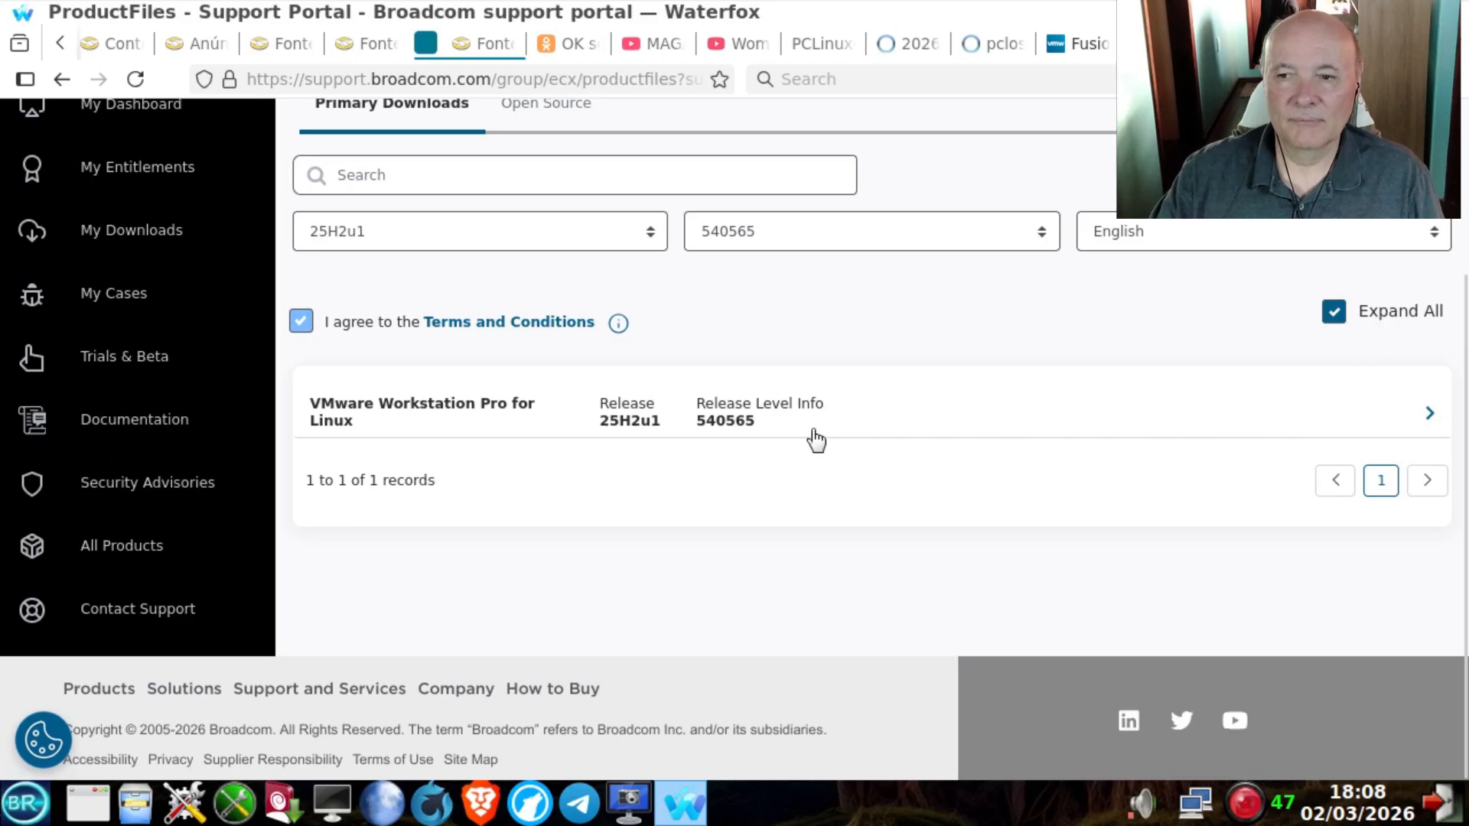
pyautogui.click(417, 408)
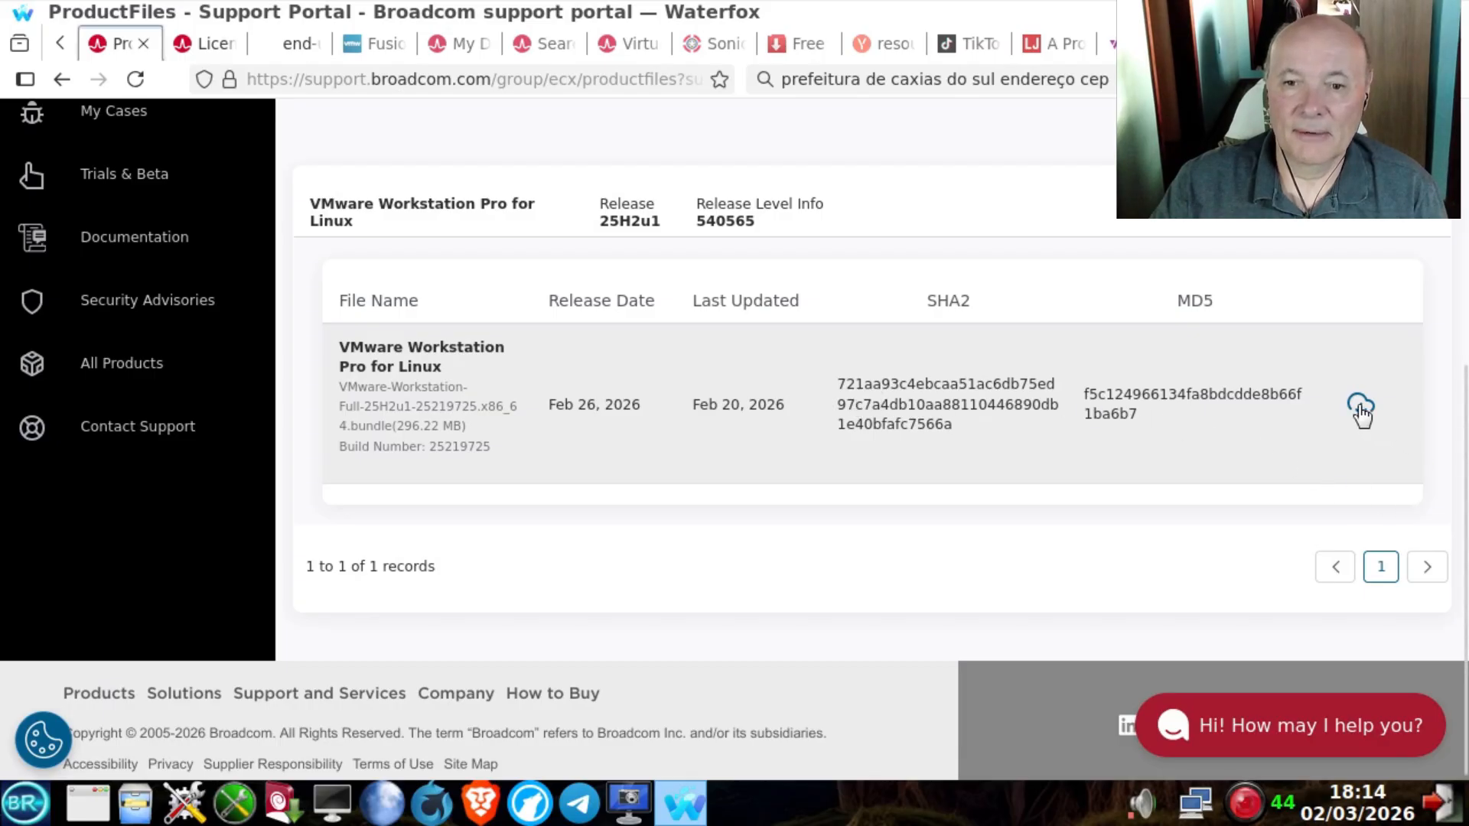
pyautogui.click(1361, 405)
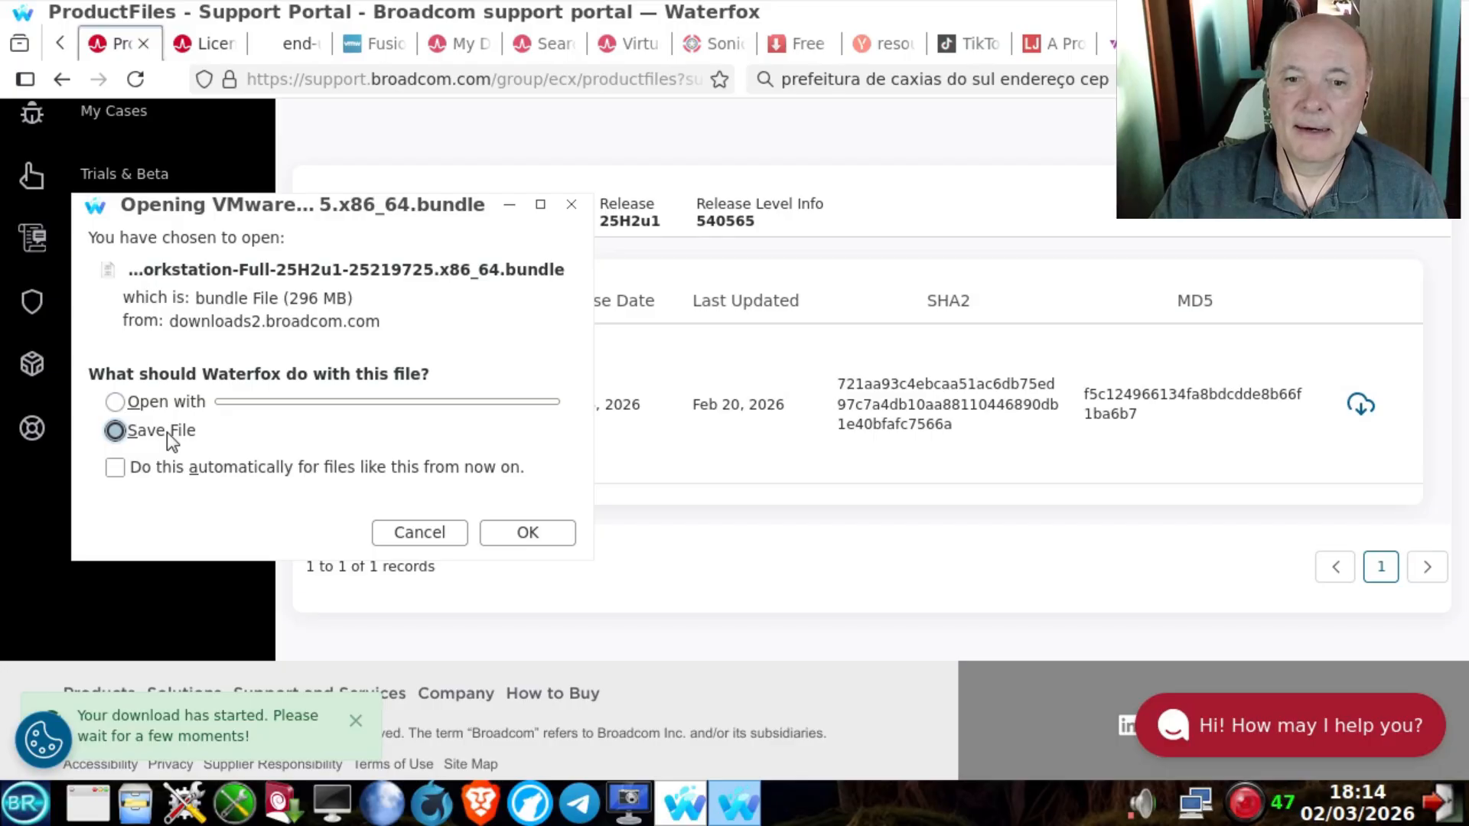
pyautogui.click(528, 528)
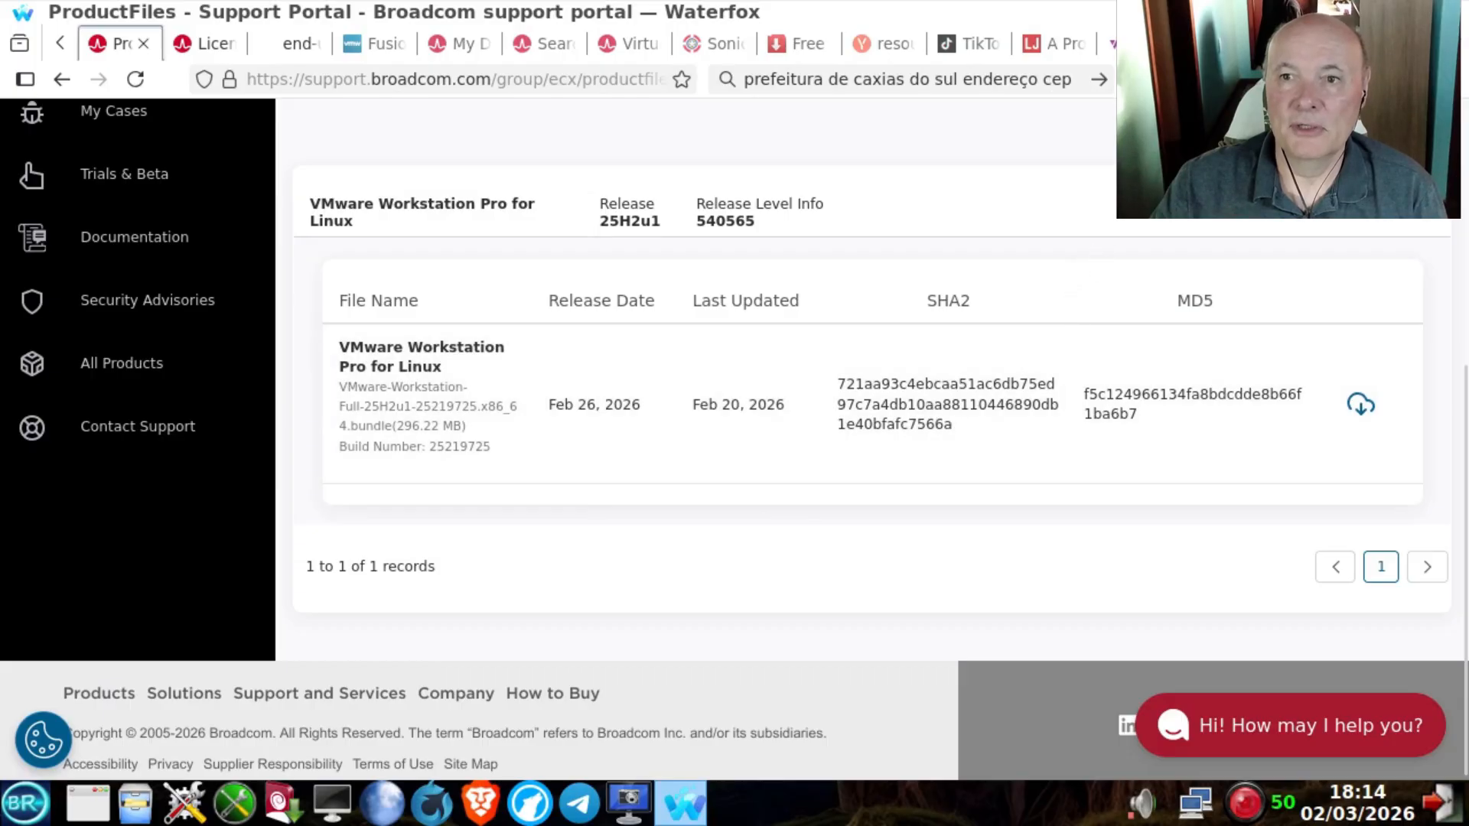
pyautogui.press('Escape')
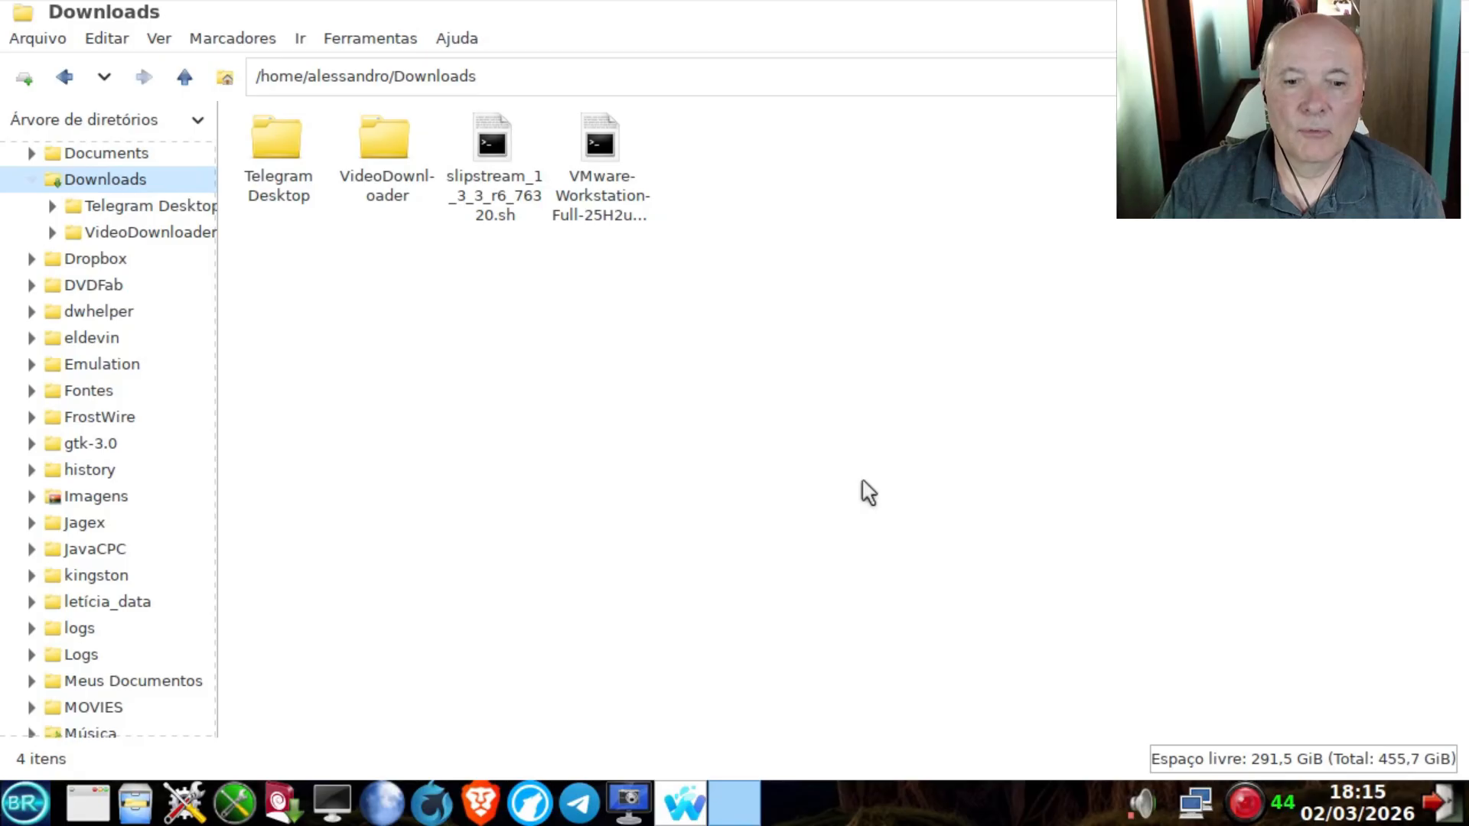
# List the Downloads folder's contents in a terminal to check whether the VMware bundle is executable, and close the terminal.
pyautogui.click(602, 204)
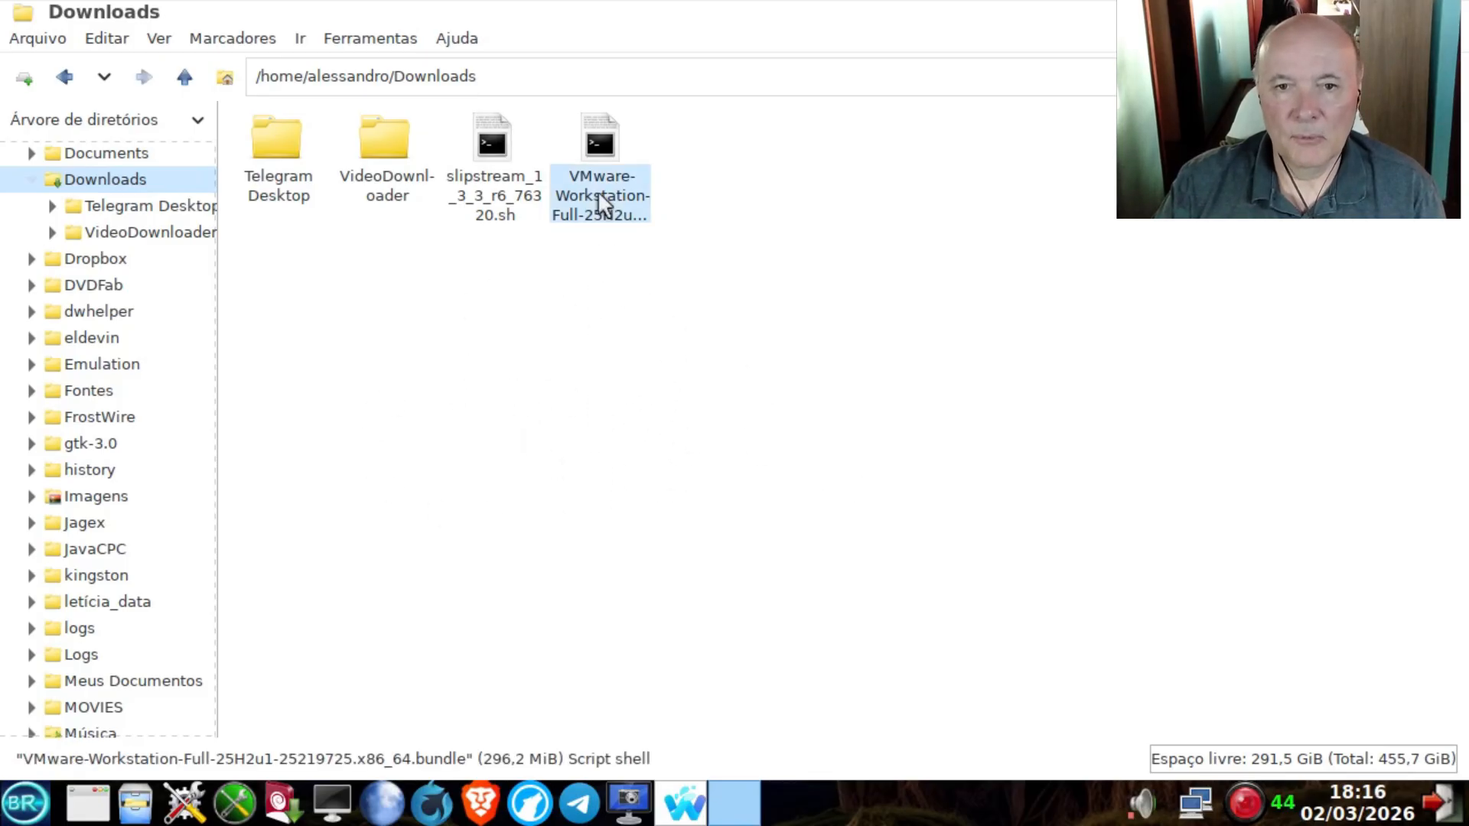
pyautogui.click(592, 351)
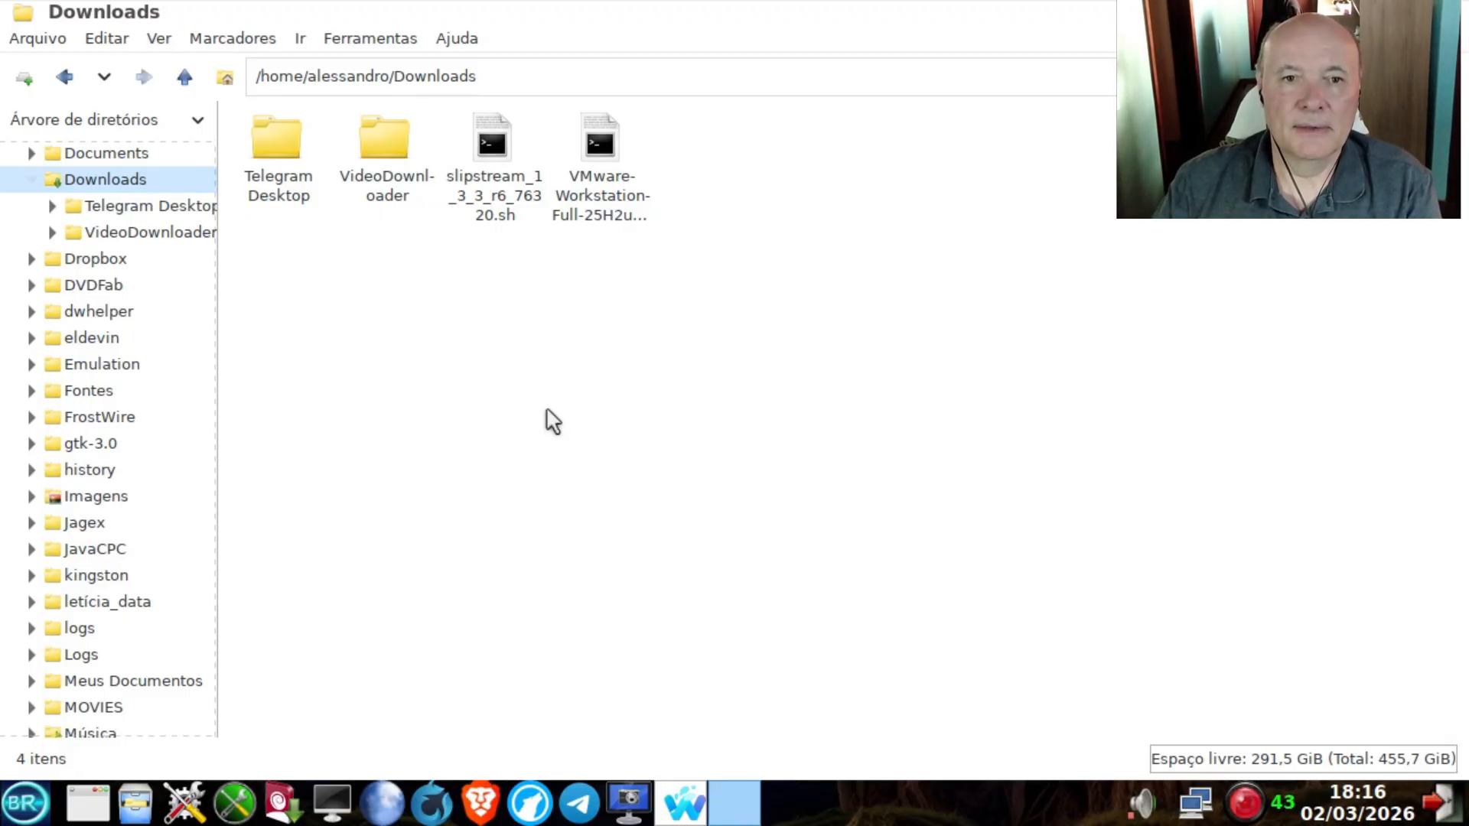
pyautogui.press('F4')
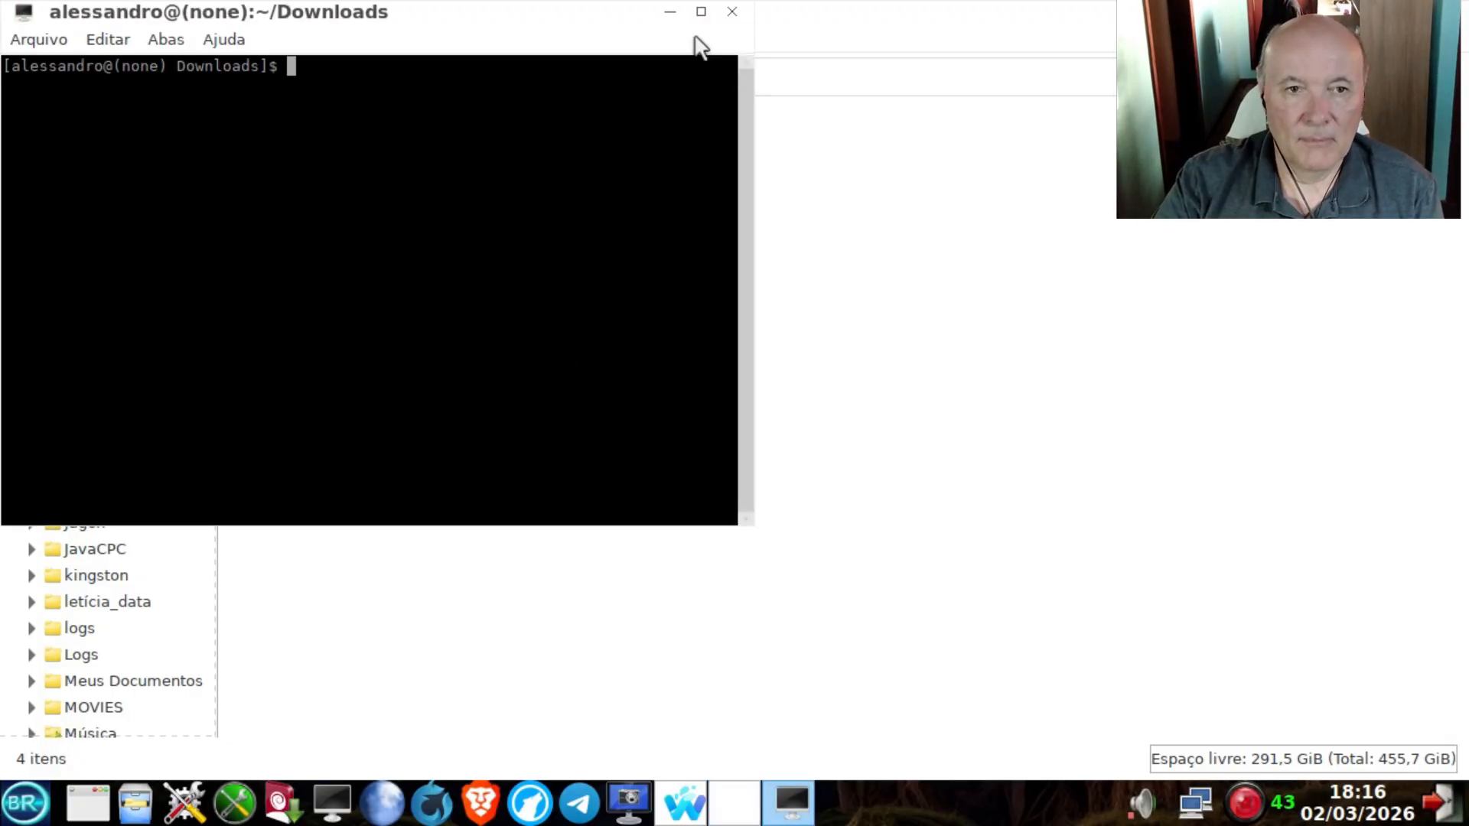
pyautogui.click(701, 13)
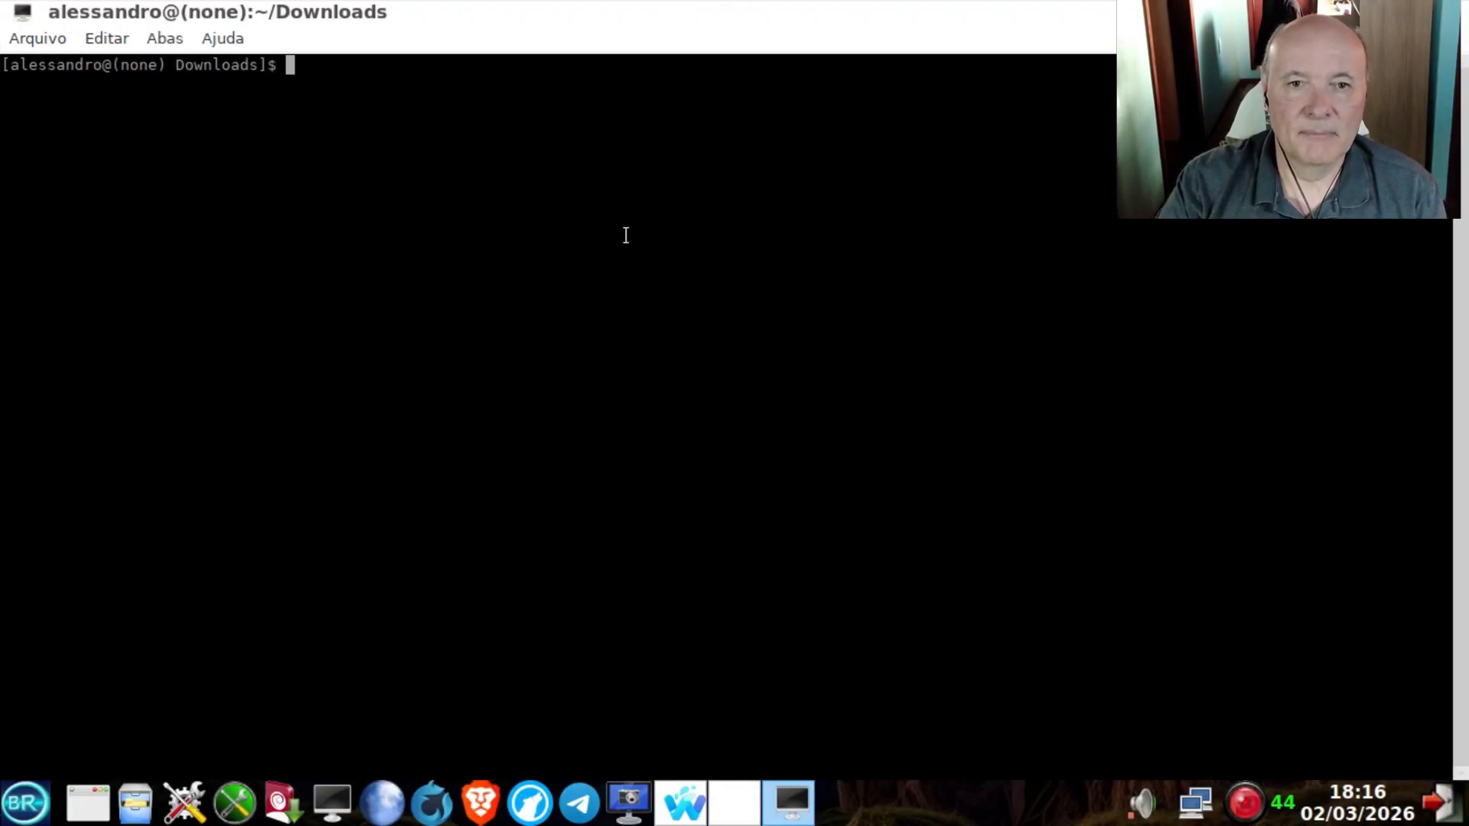
pyautogui.write('ls')
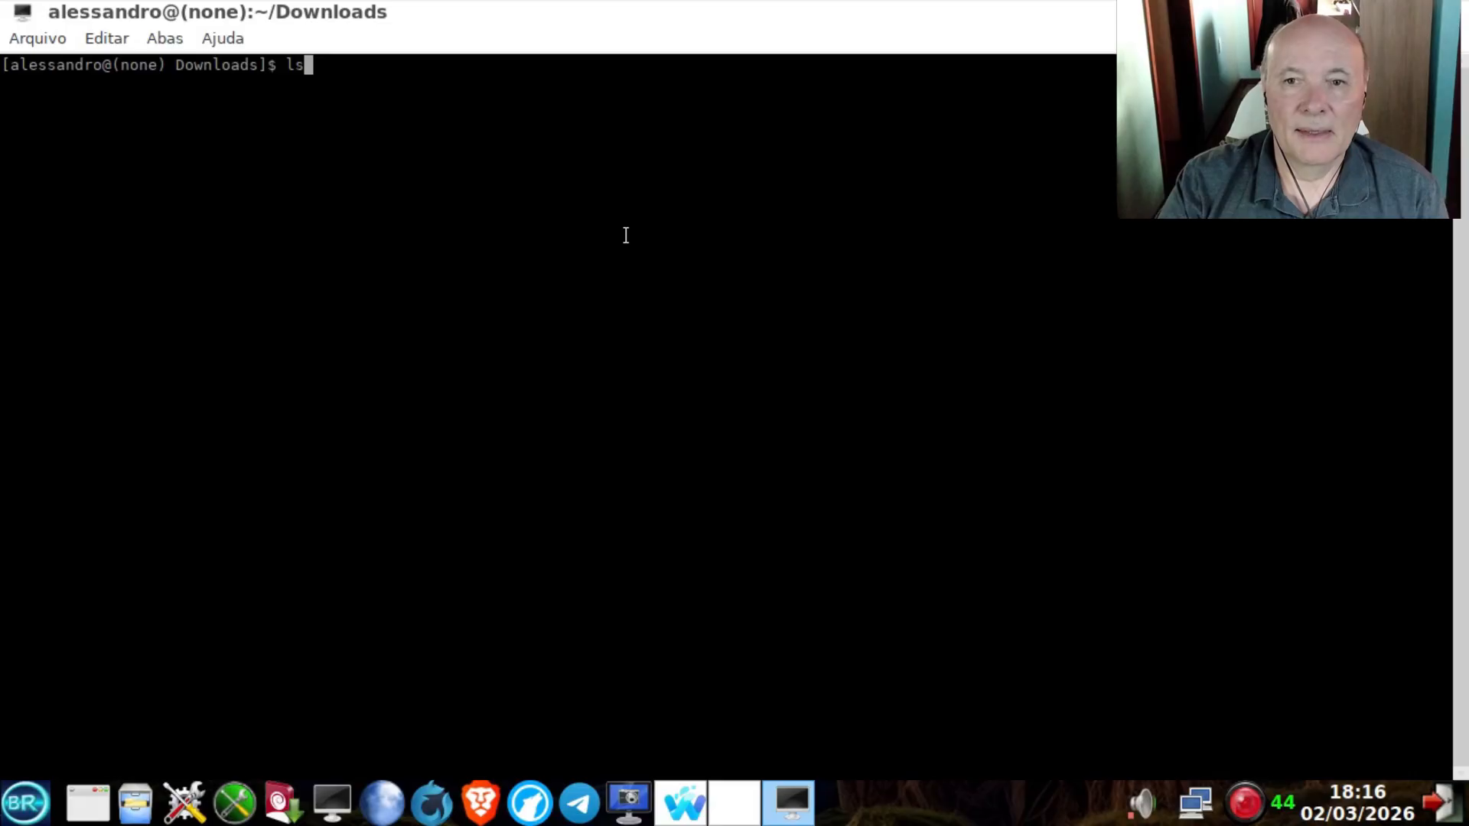
pyautogui.press('Return')
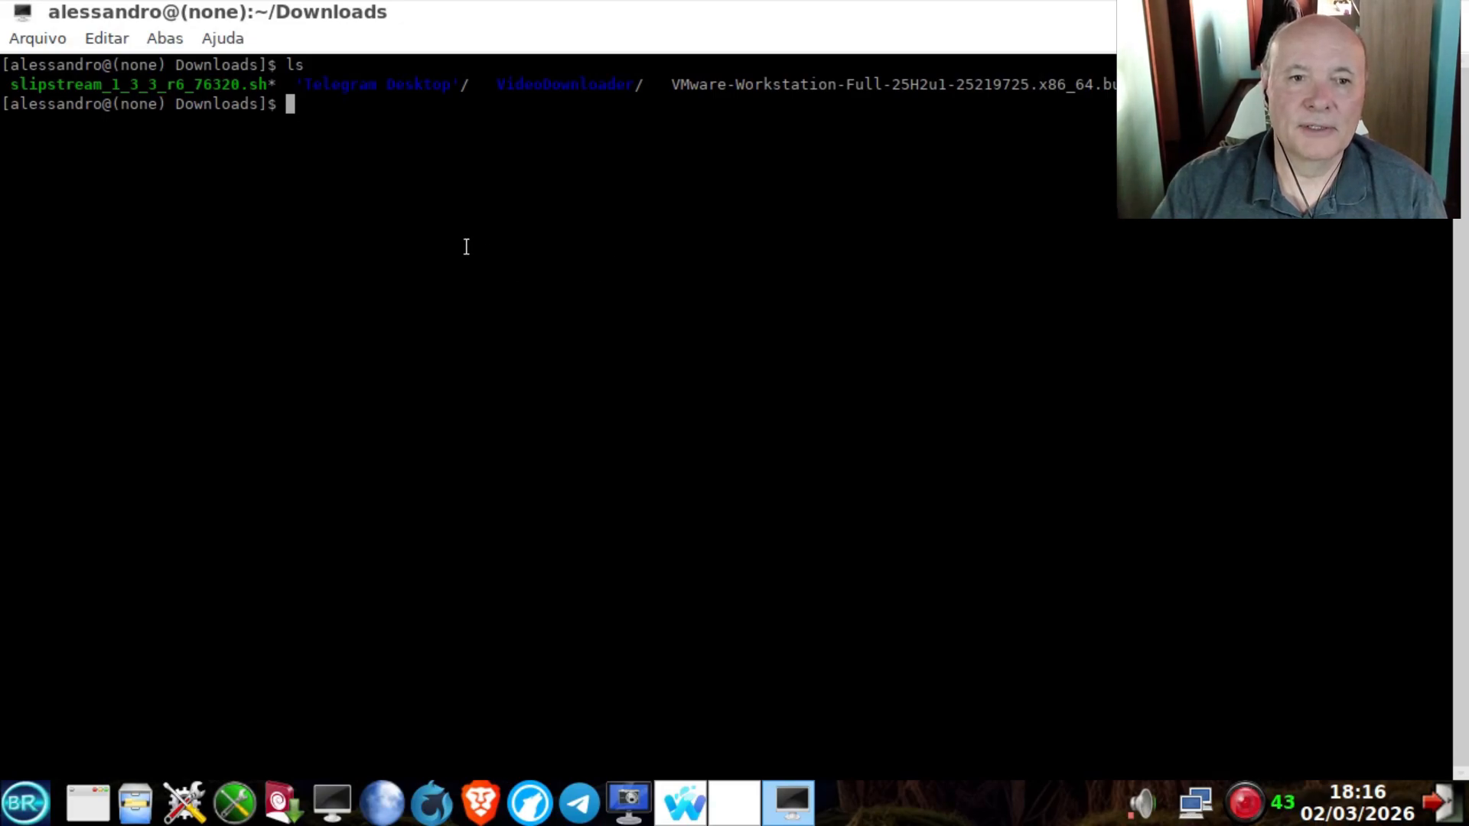
pyautogui.doubleClick(198, 82)
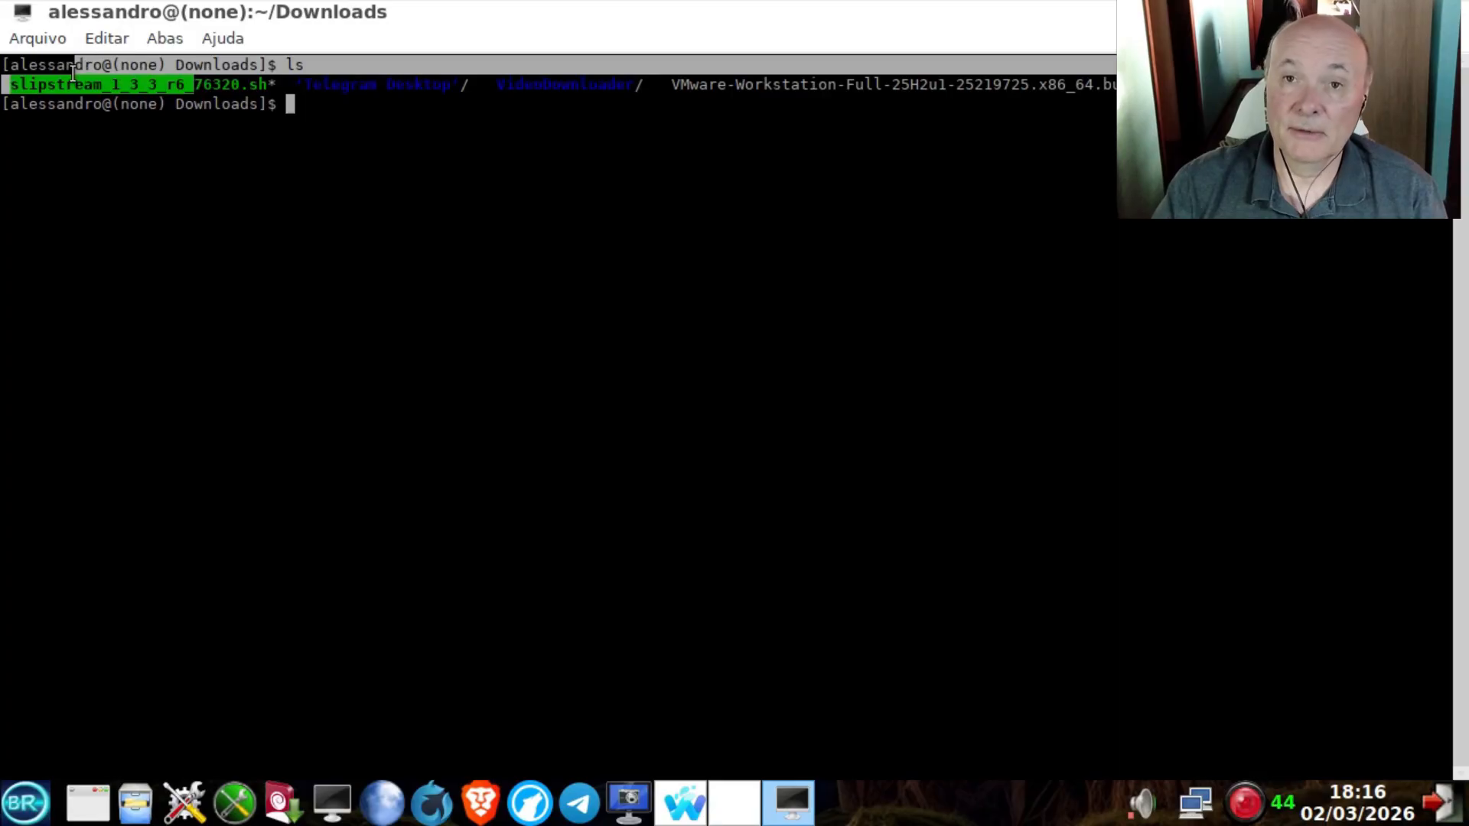
pyautogui.moveTo(198, 83); pyautogui.dragTo(230, 85)
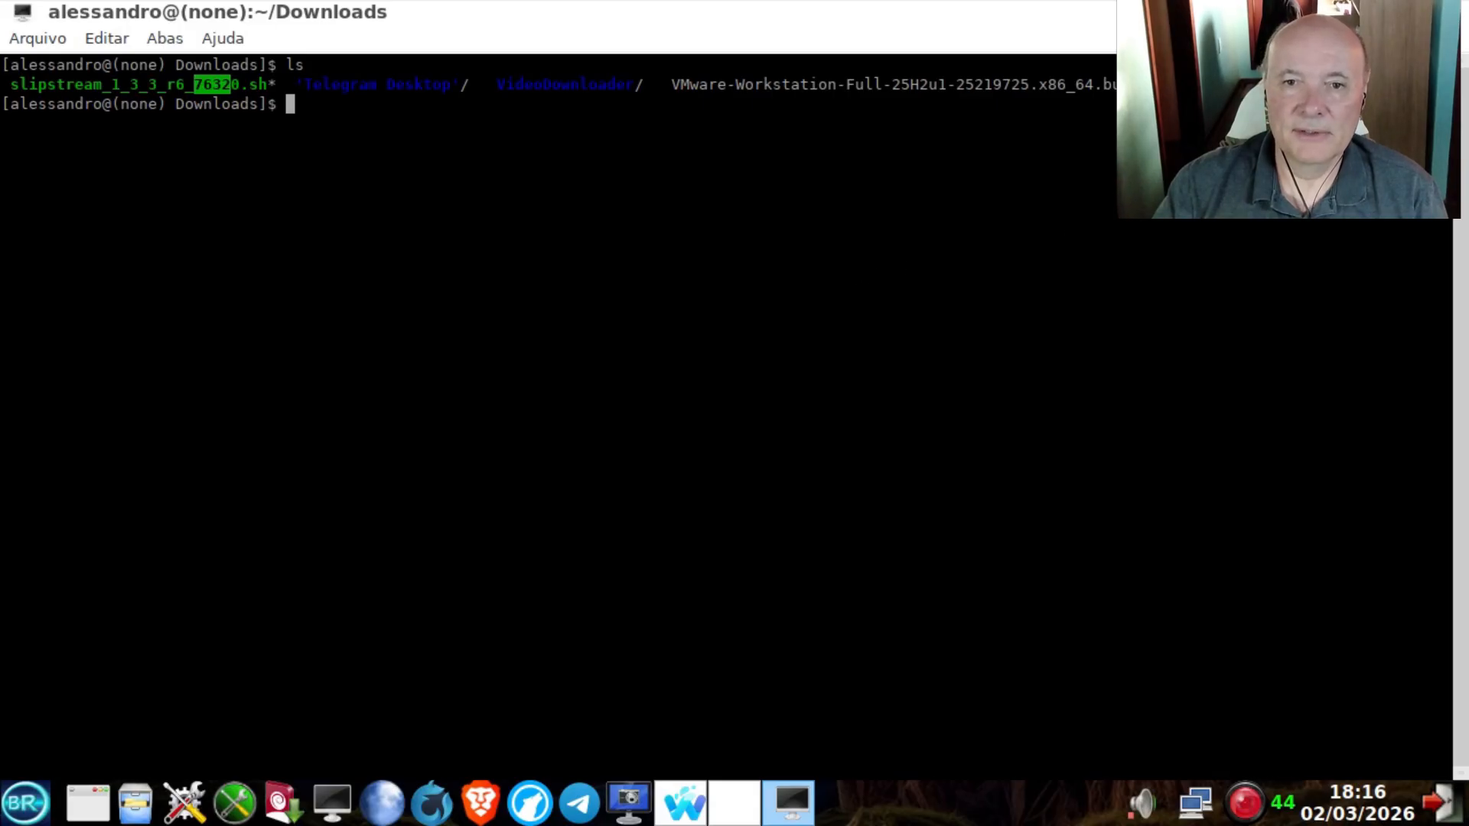
pyautogui.click(1460, 23)
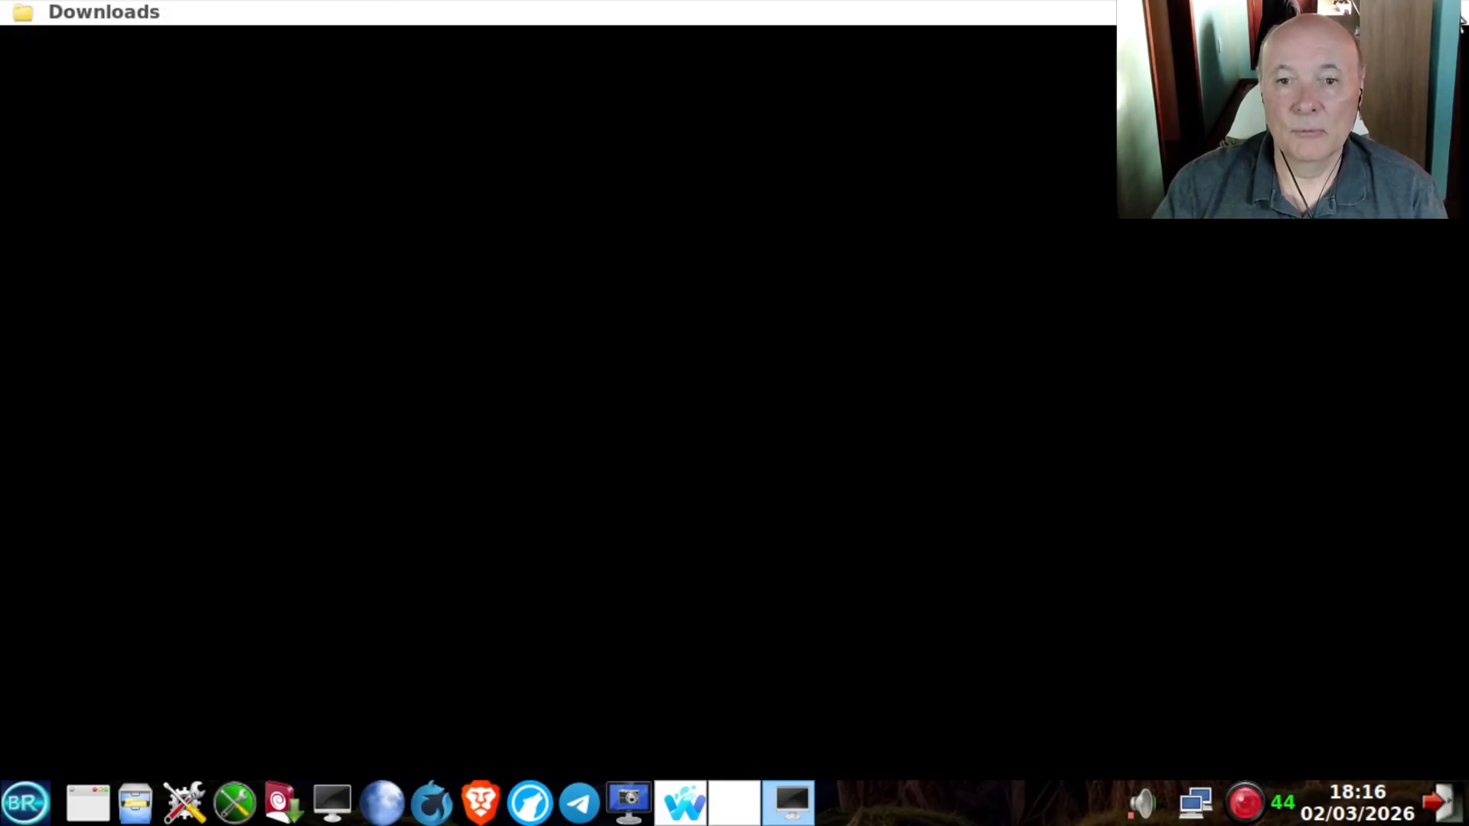
# Set the Executar permission of the VMware-Workstation-Full-25H2u1-25219725.x86_64.bundle file to Qualquer um in its properties.
pyautogui.click(615, 201)
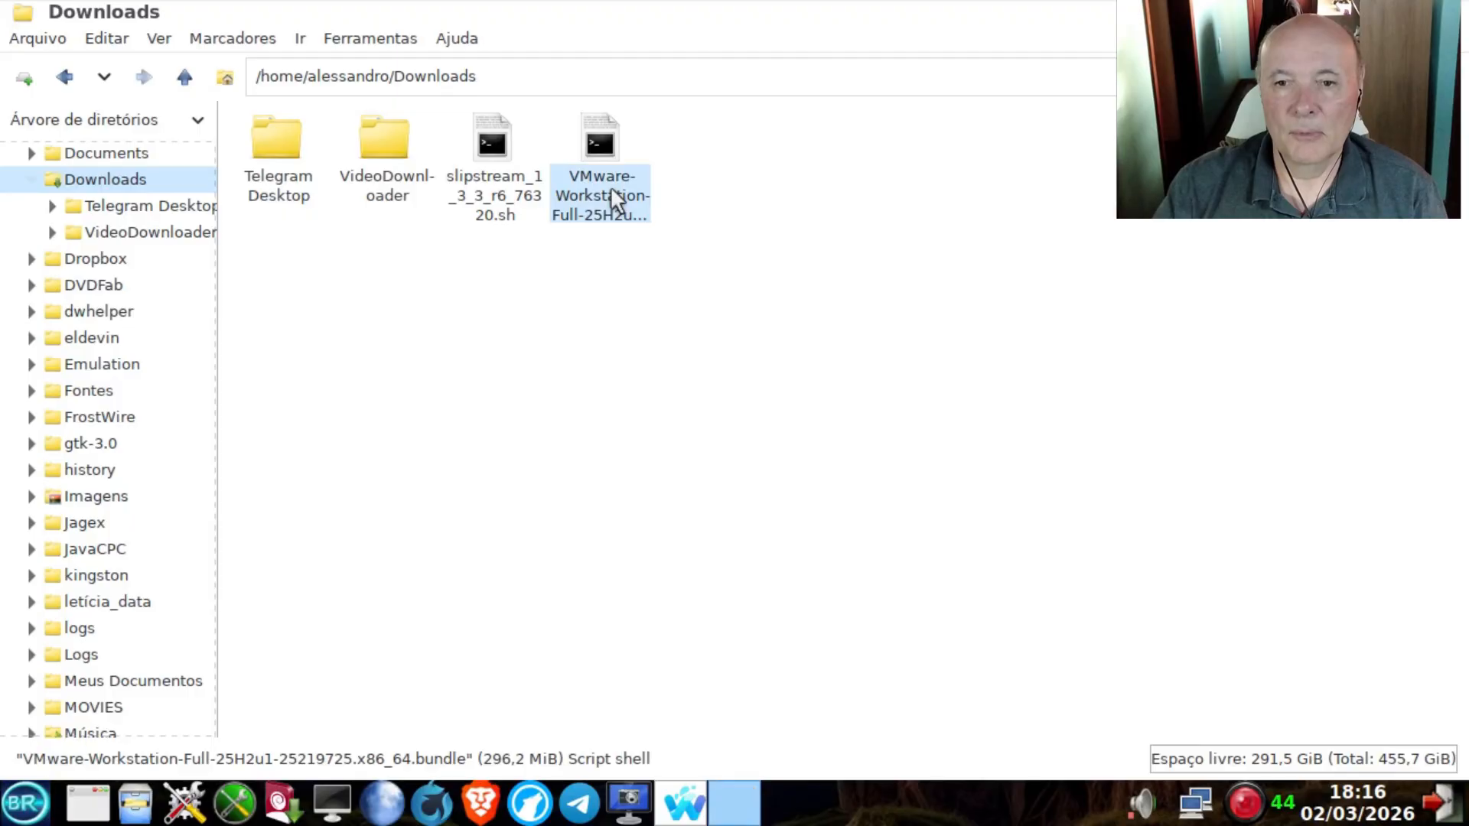
pyautogui.rightClick(612, 201)
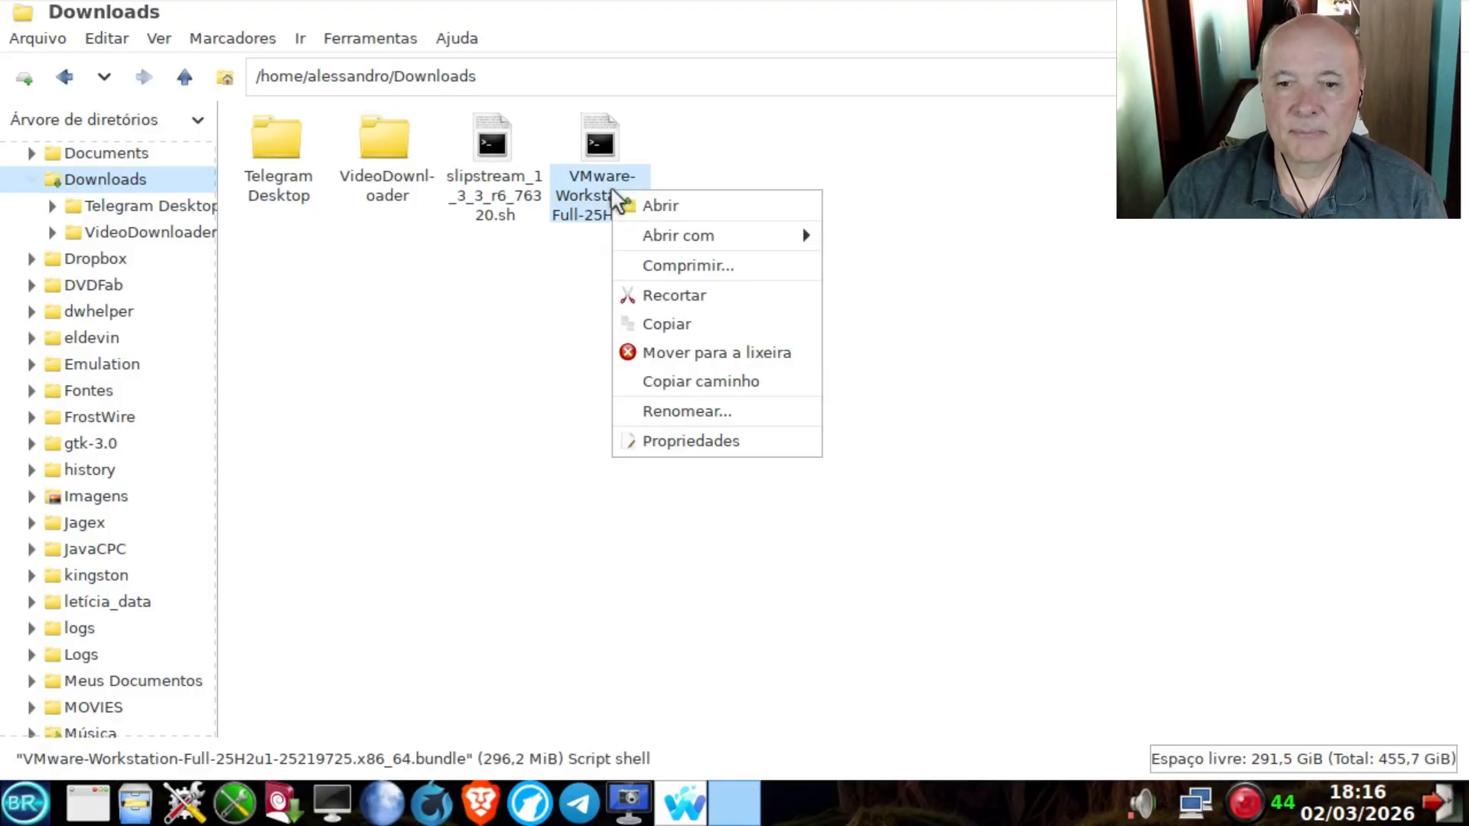
pyautogui.click(705, 443)
pyautogui.click(555, 260)
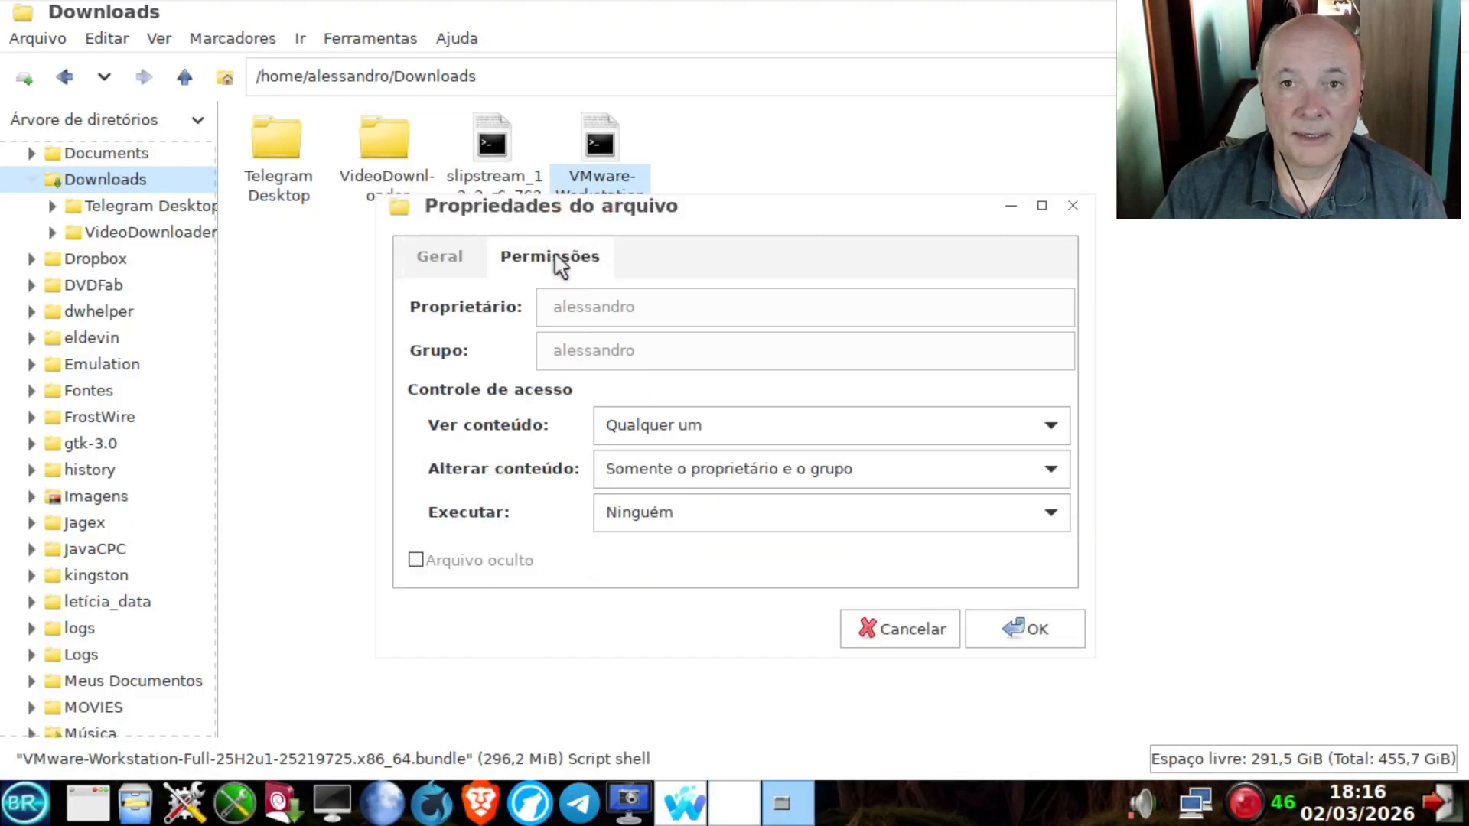
pyautogui.click(644, 508)
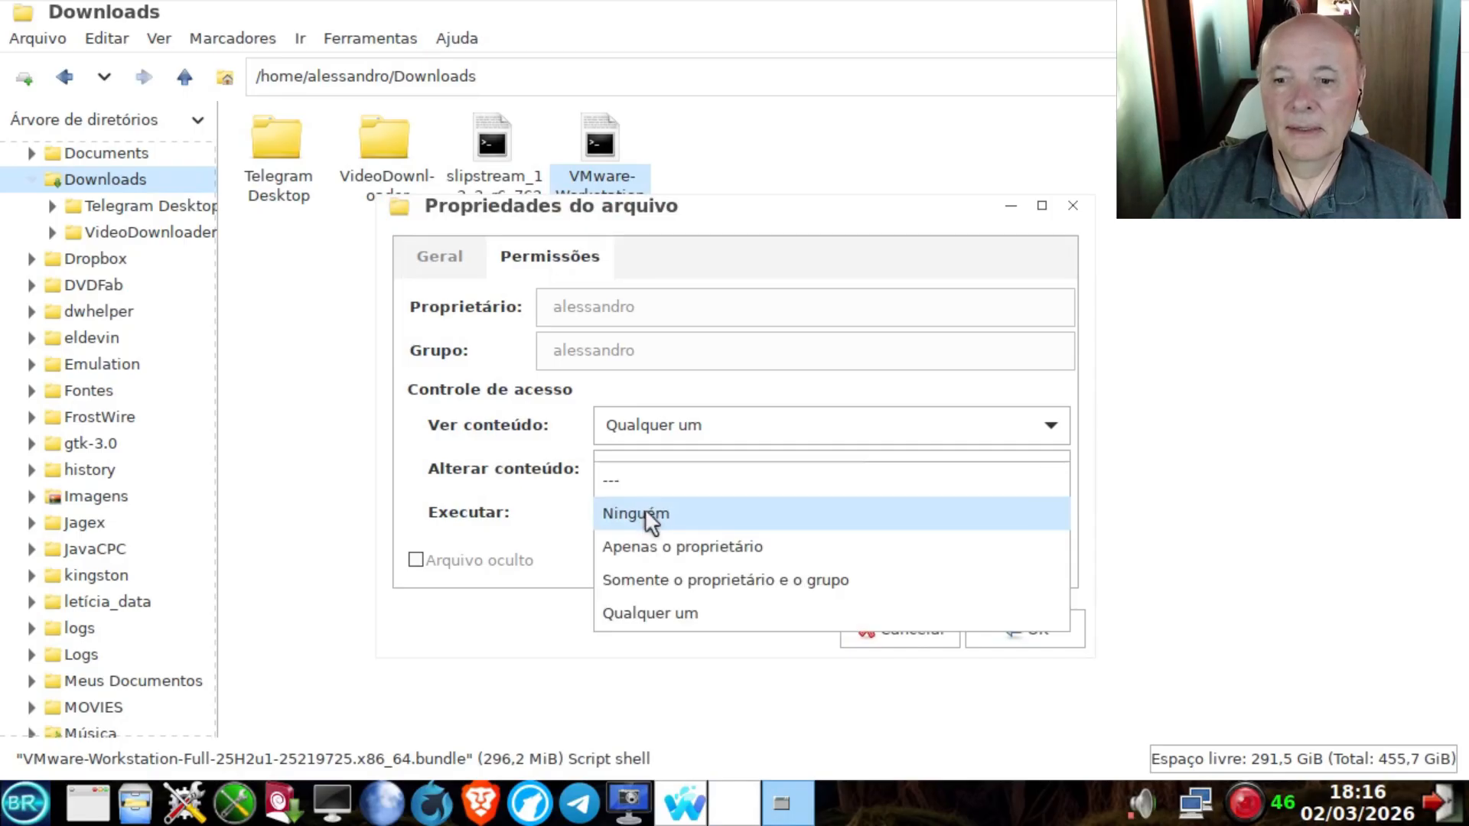
pyautogui.click(655, 612)
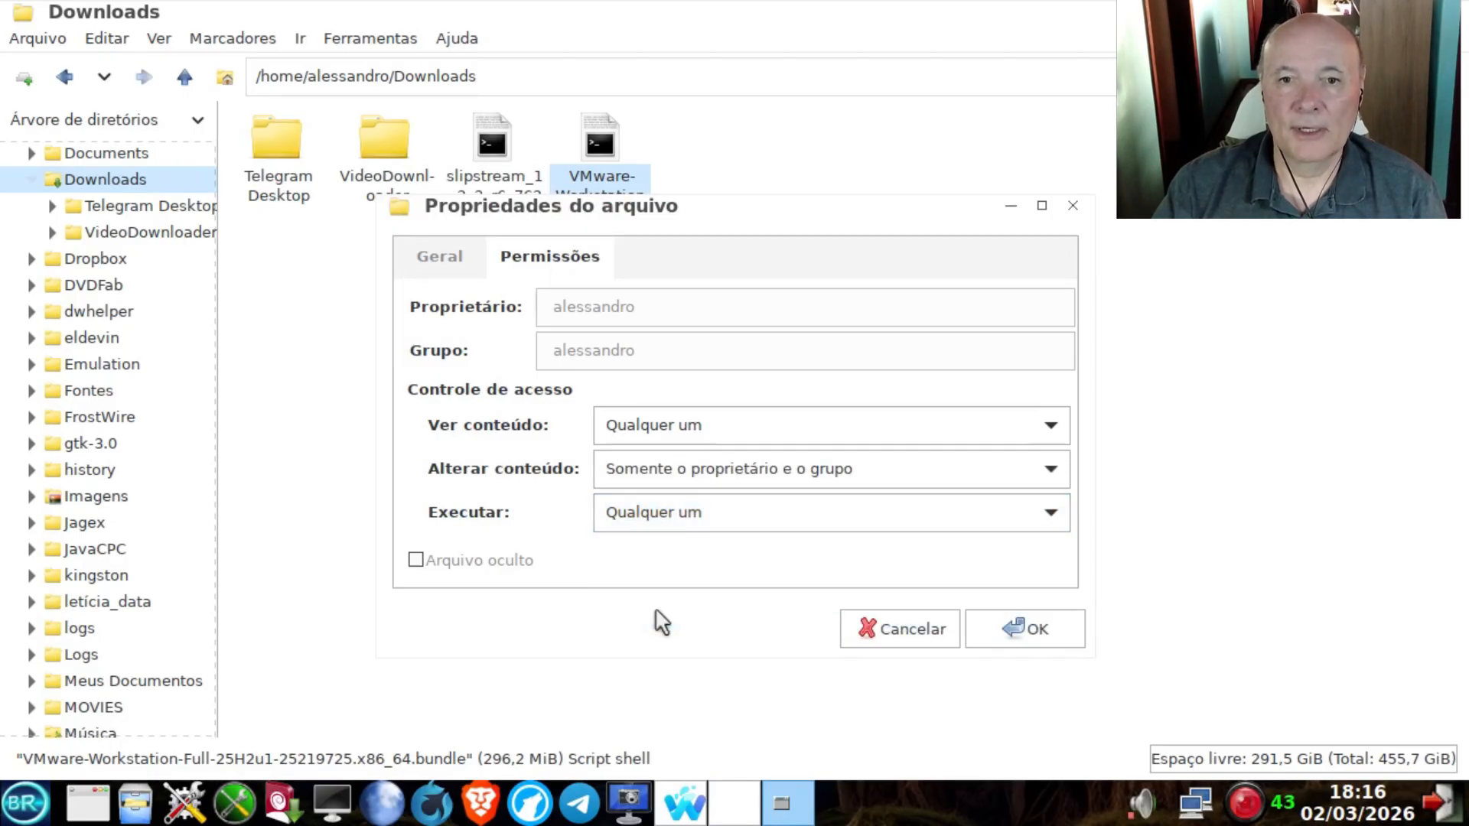
pyautogui.click(1008, 631)
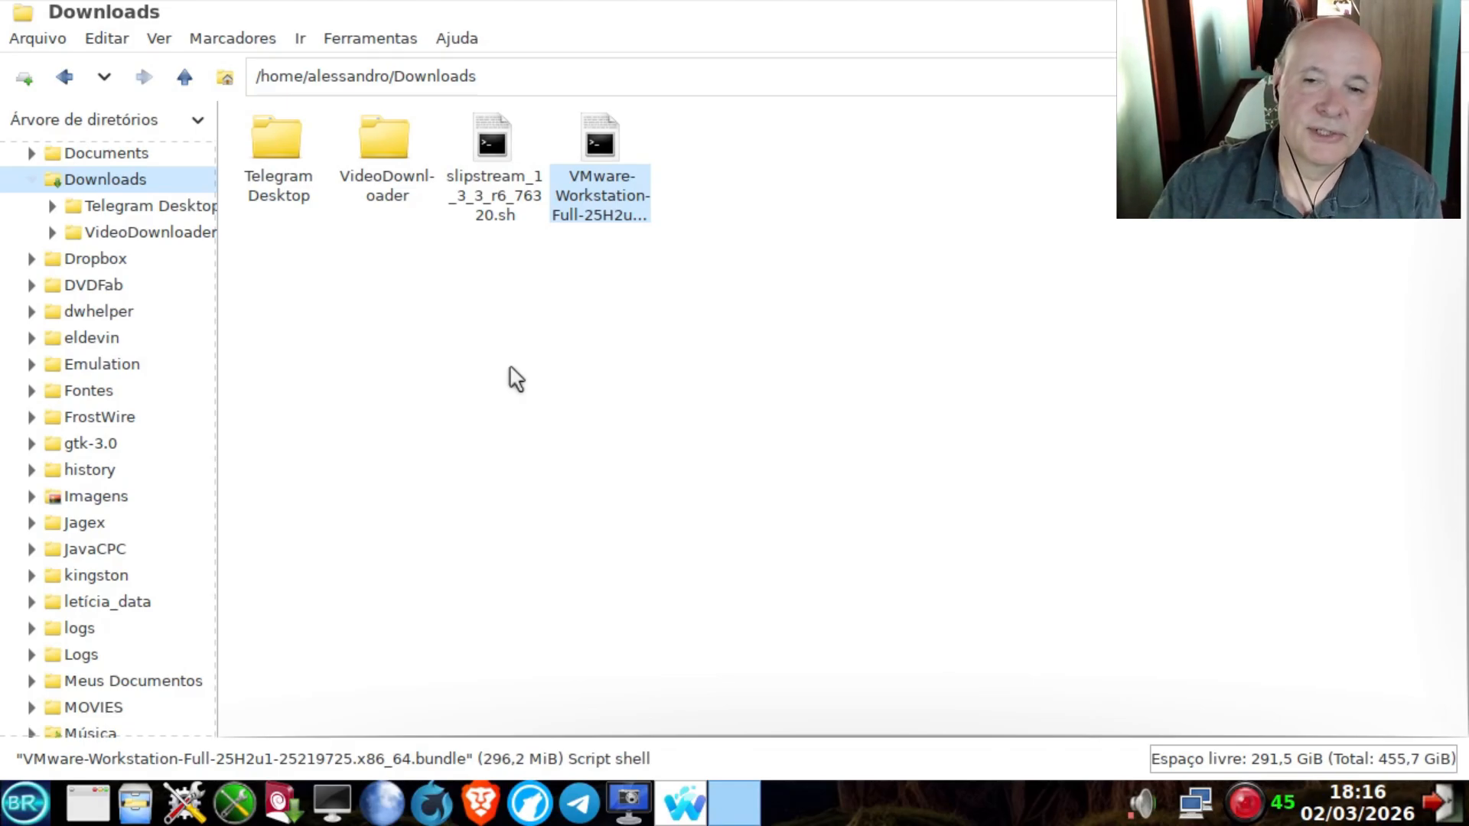
# Open a maximized terminal in the Downloads folder and switch to root with su, entering the root password.
pyautogui.press('F4')
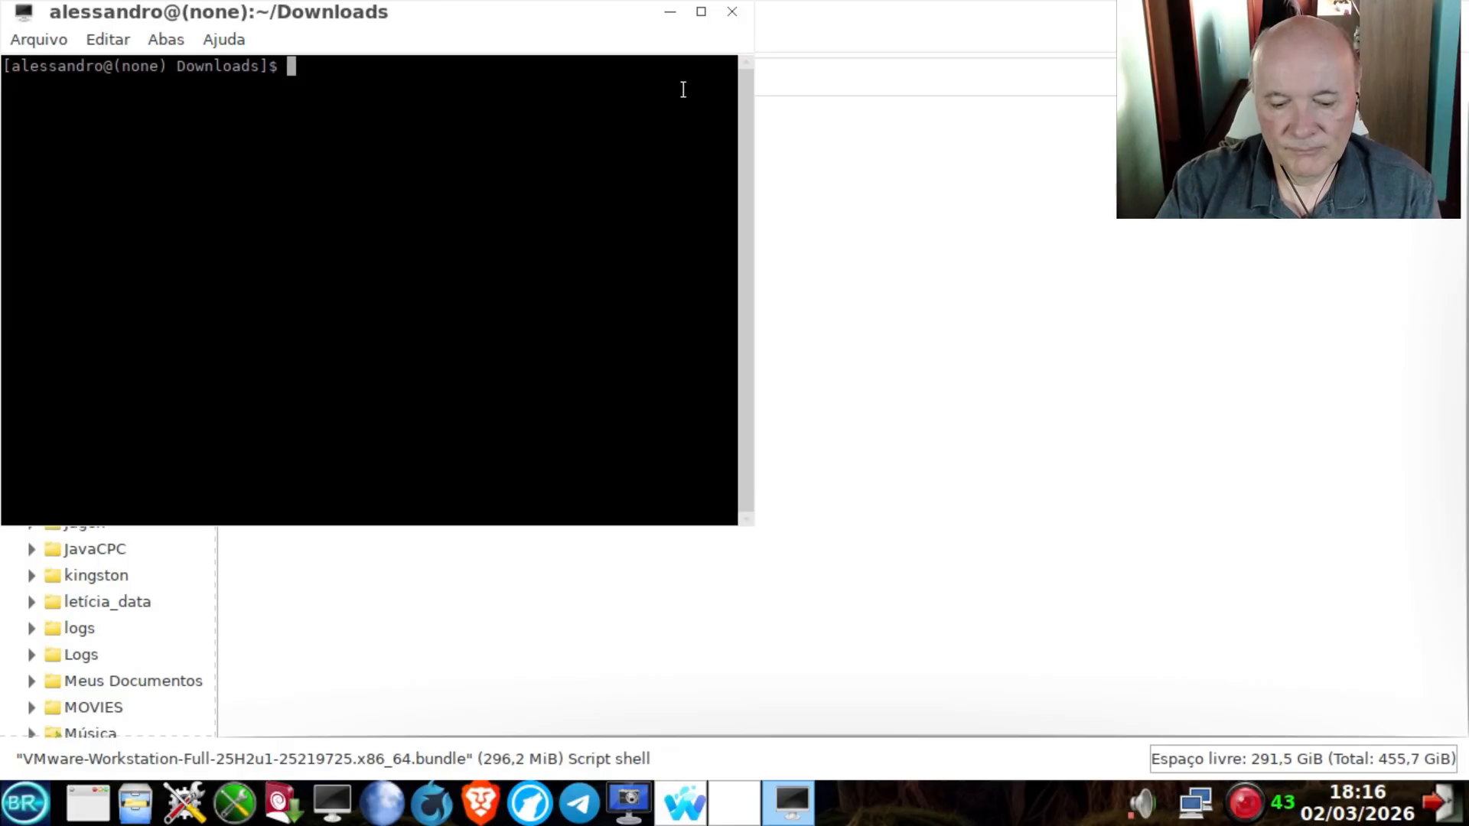
pyautogui.click(701, 13)
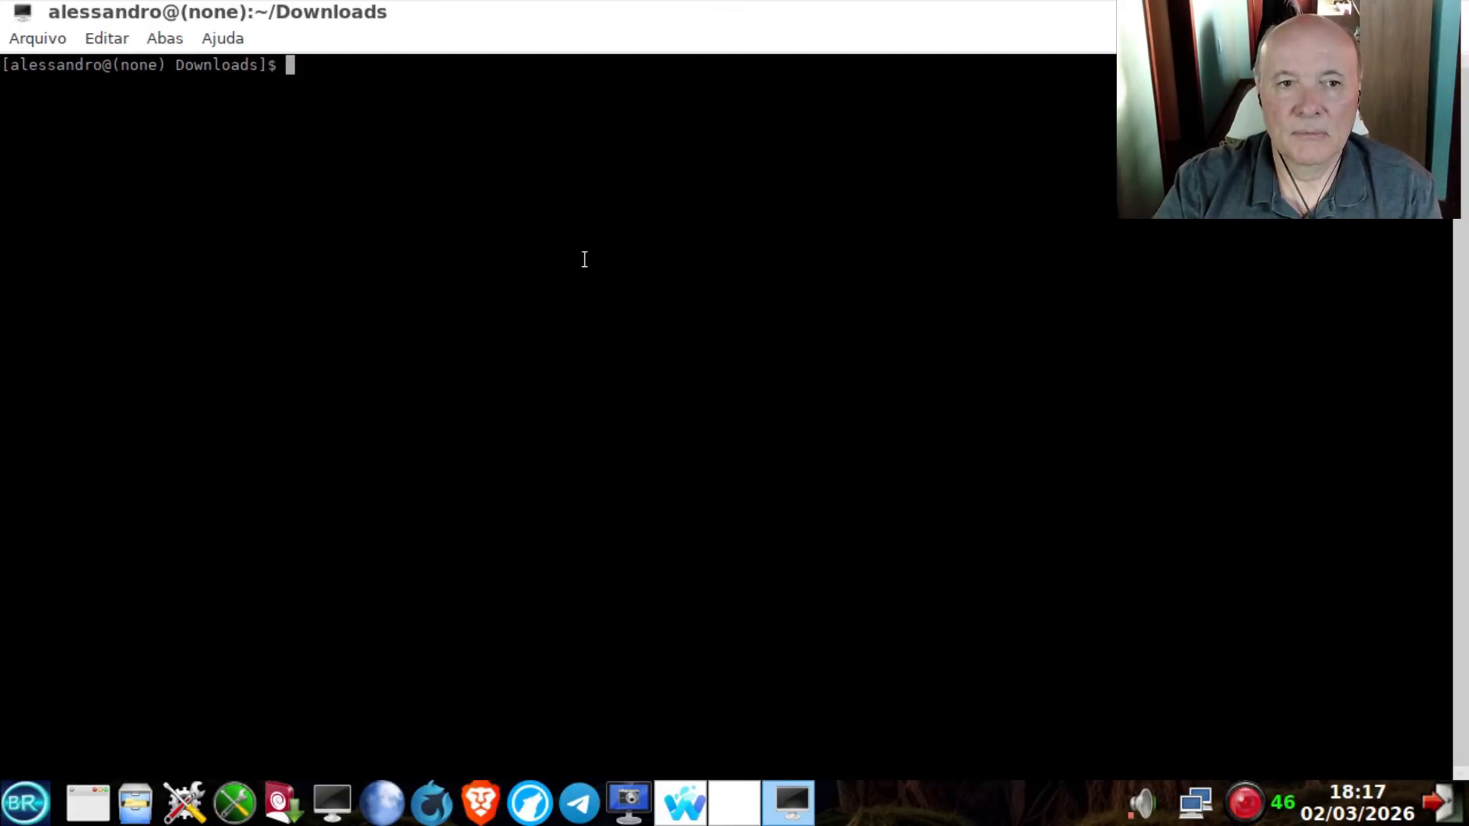
pyautogui.write('su')
pyautogui.press('Return')
pyautogui.press('Return')
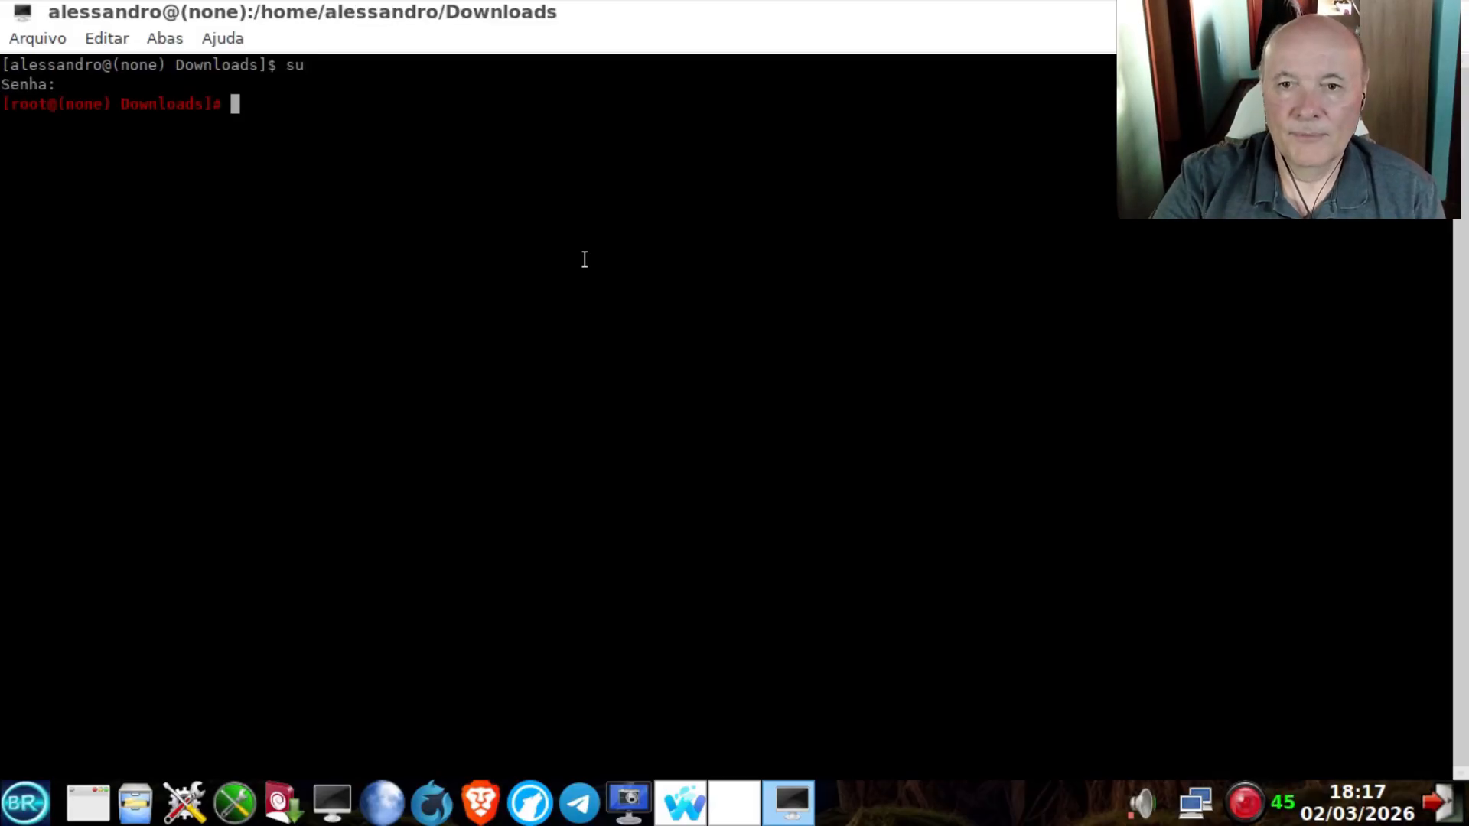
# List the folder's files and run the installer ./VMware-Workstation-Full-25H2u1-25219725.x86_64.bundle as root.
pyautogui.write('ls')
pyautogui.press('Return')
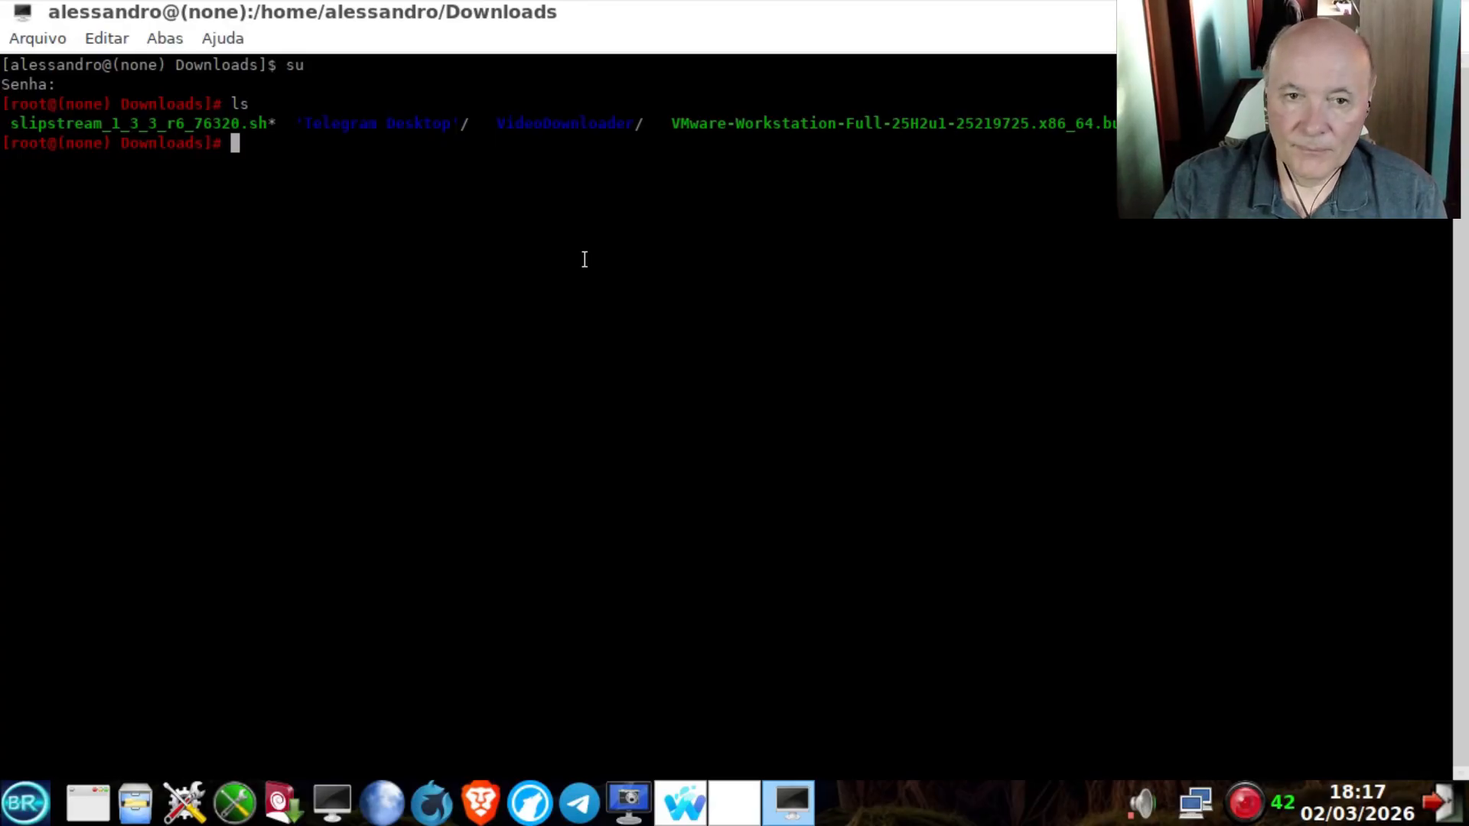
pyautogui.write('.')
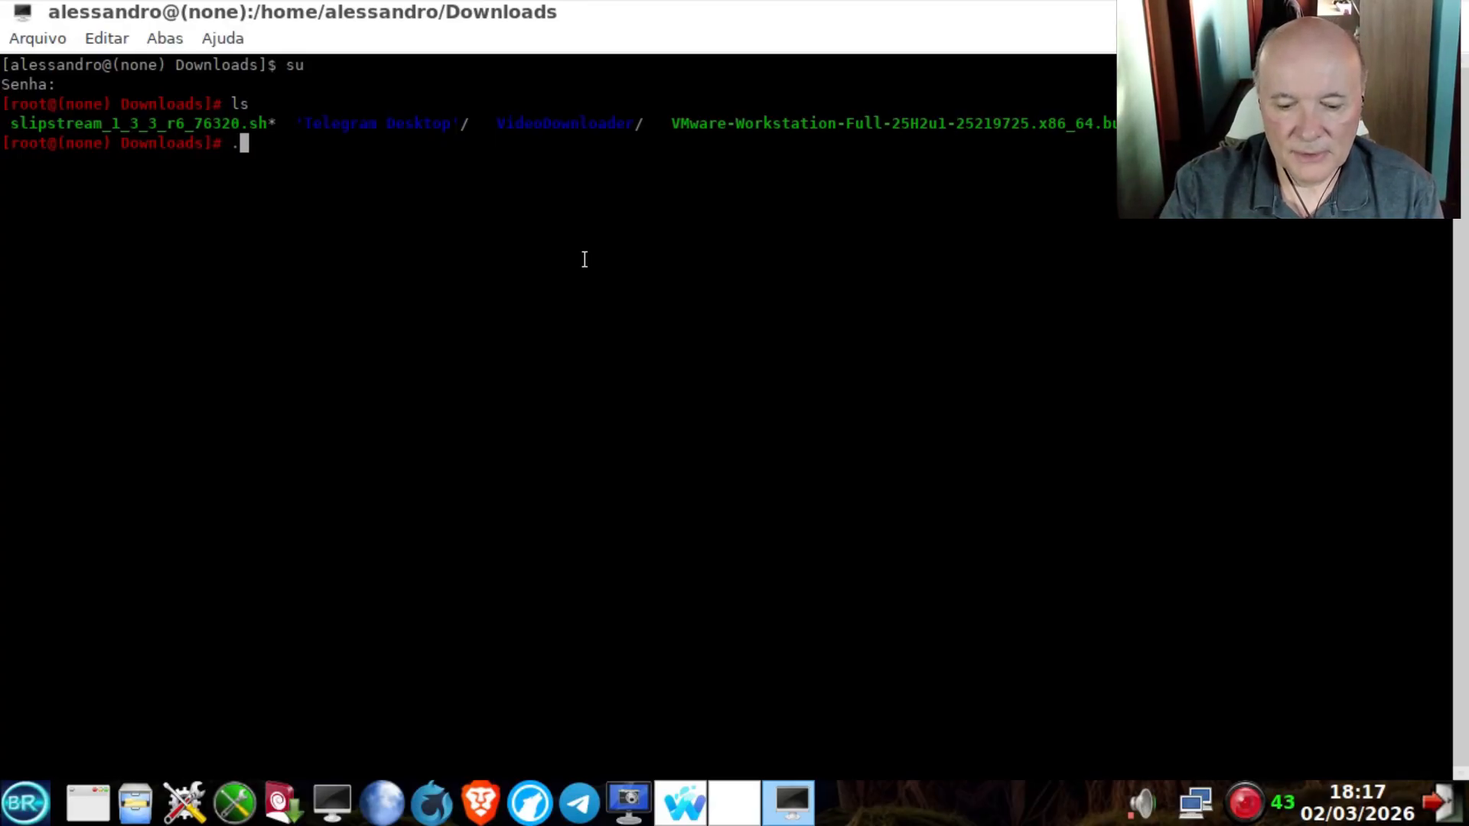
pyautogui.write('/')
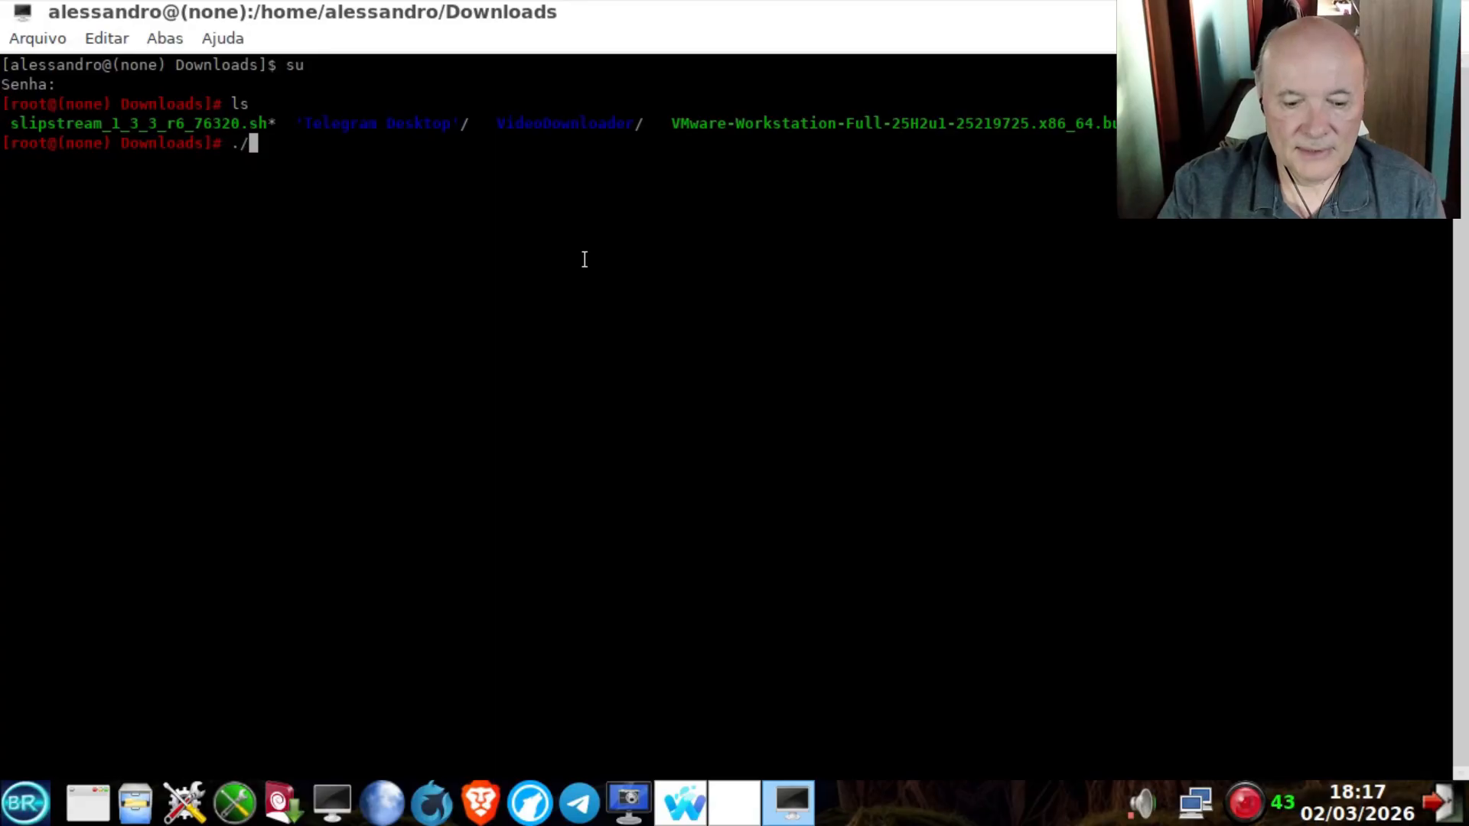
pyautogui.write('VM')
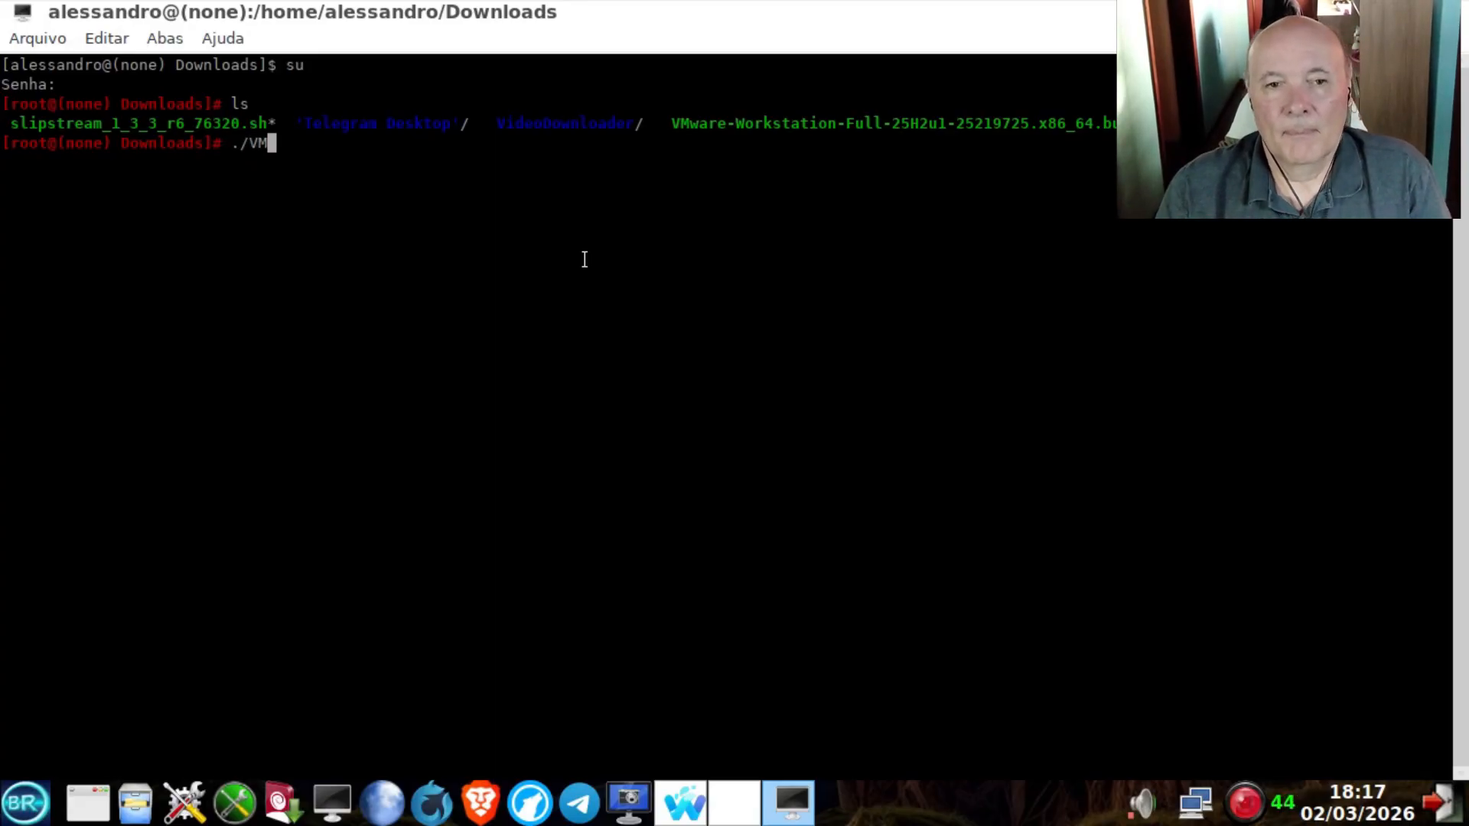
pyautogui.press('Tab')
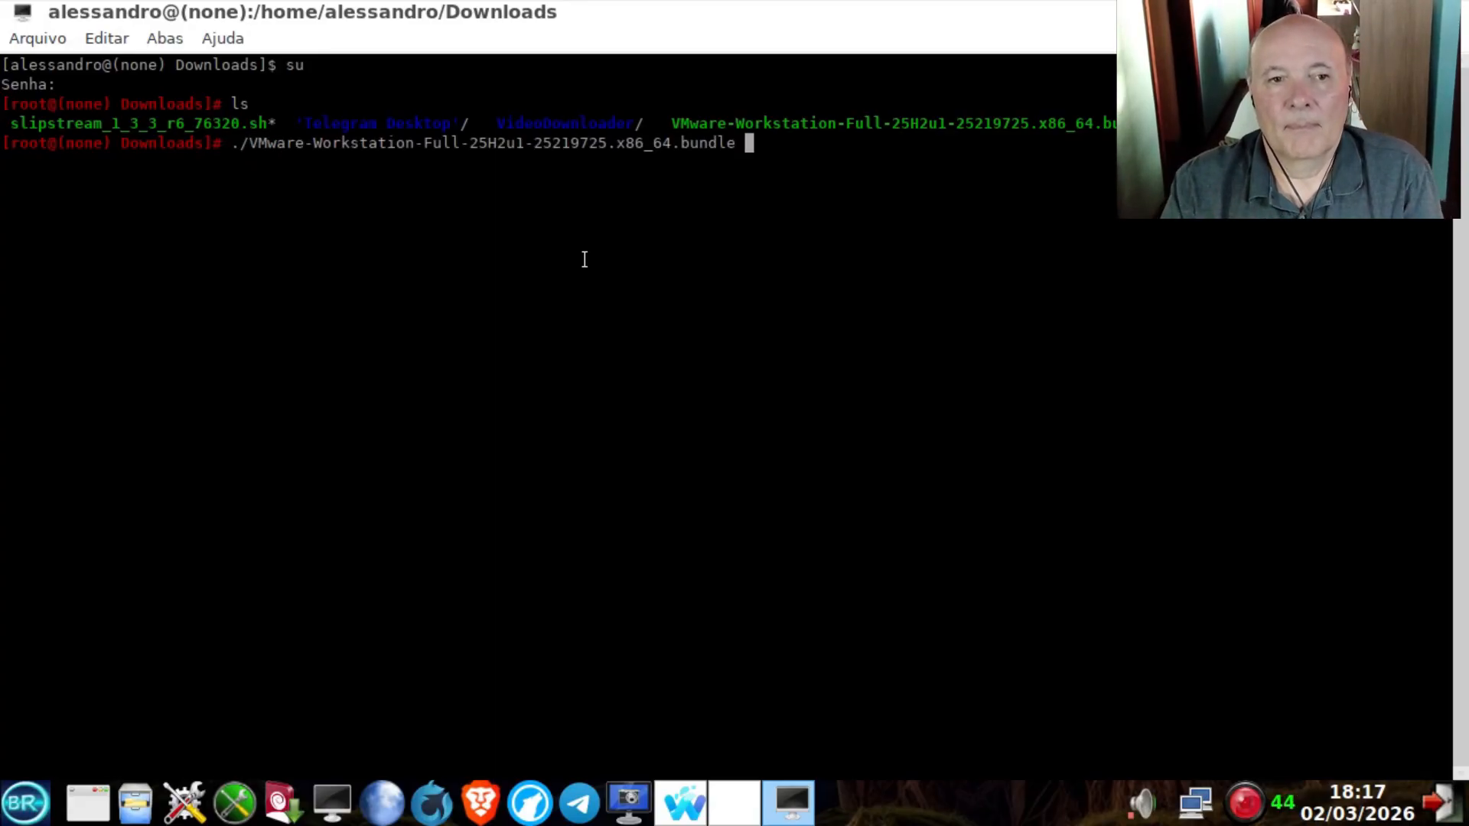
pyautogui.press('Return')
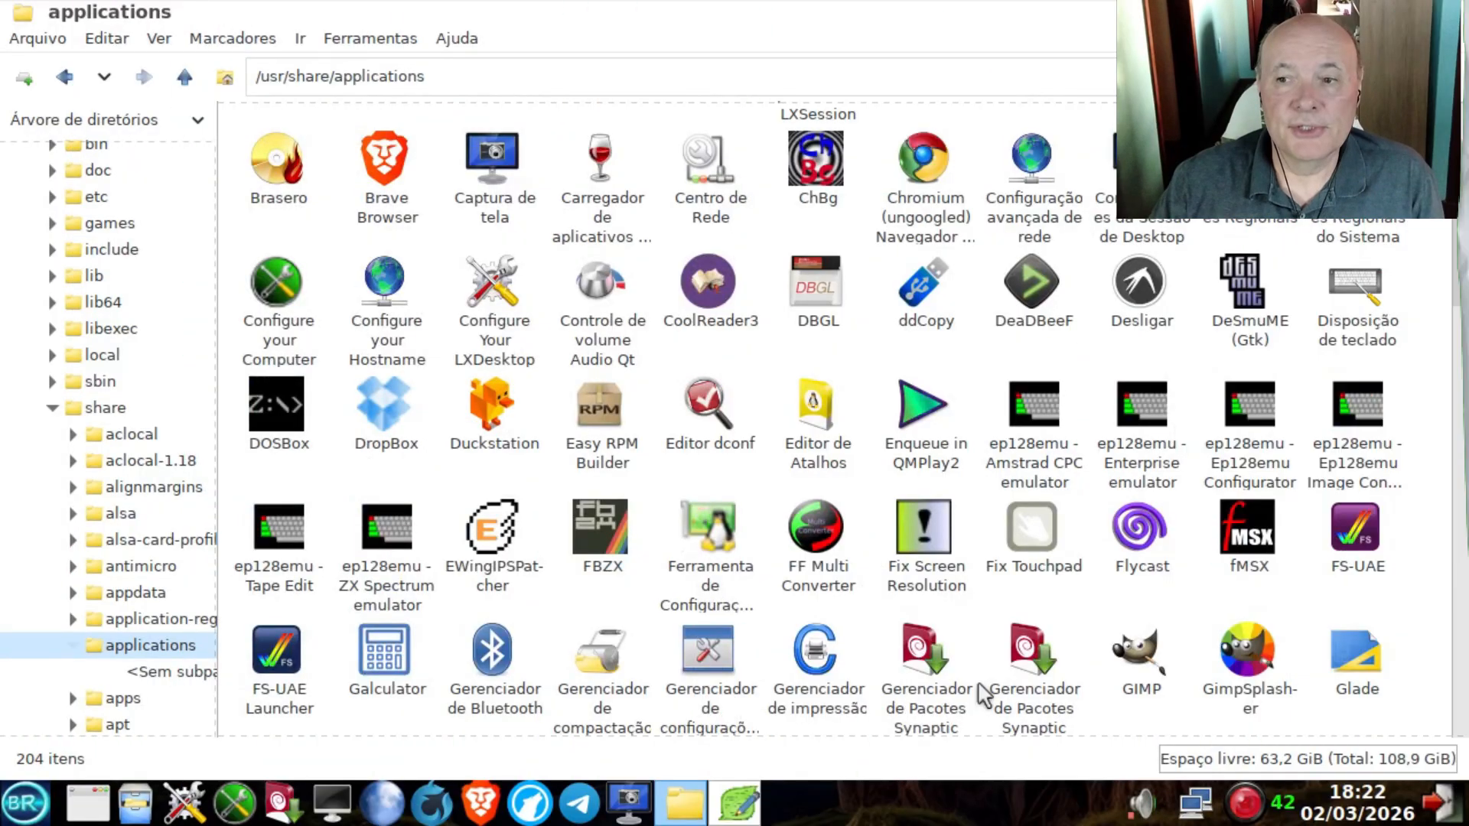
# Check the Categories=X-MandrivaLinux-MoreApplications-Emulators line in the untitled text document and return to the applications folder.
pyautogui.scroll(2, 985, 695)
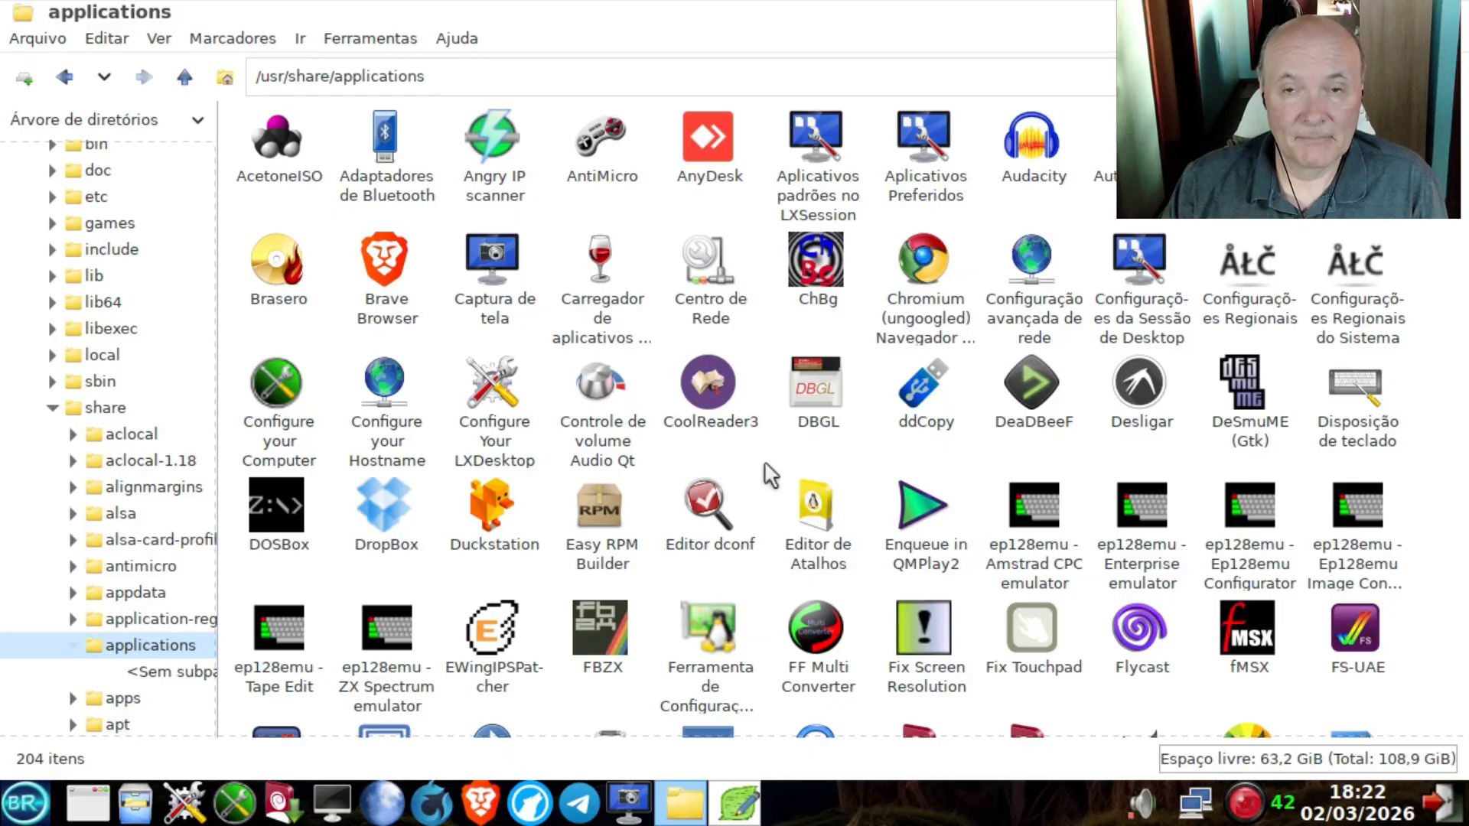
pyautogui.scroll(-3, 771, 475)
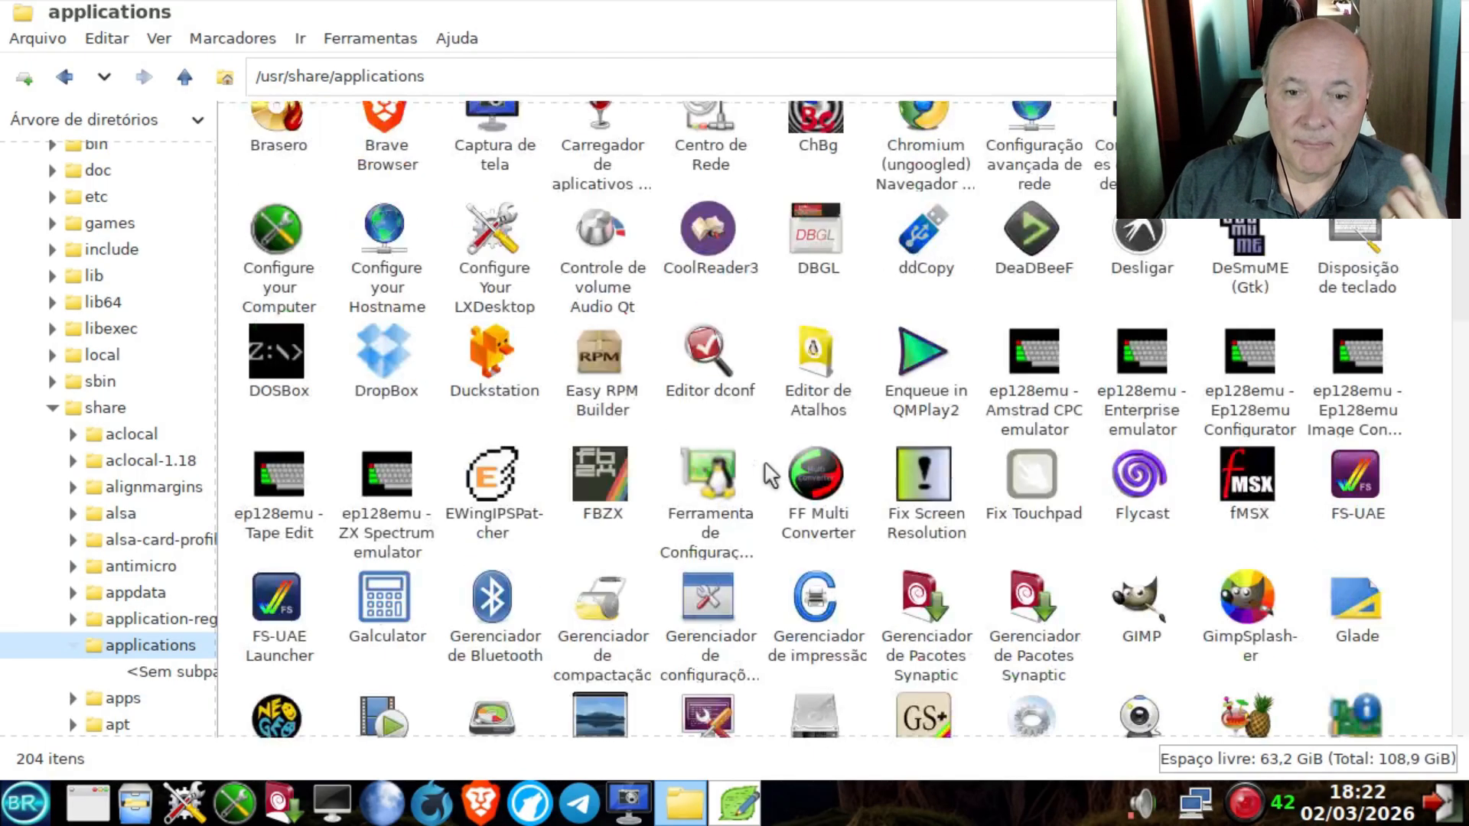
pyautogui.click(751, 792)
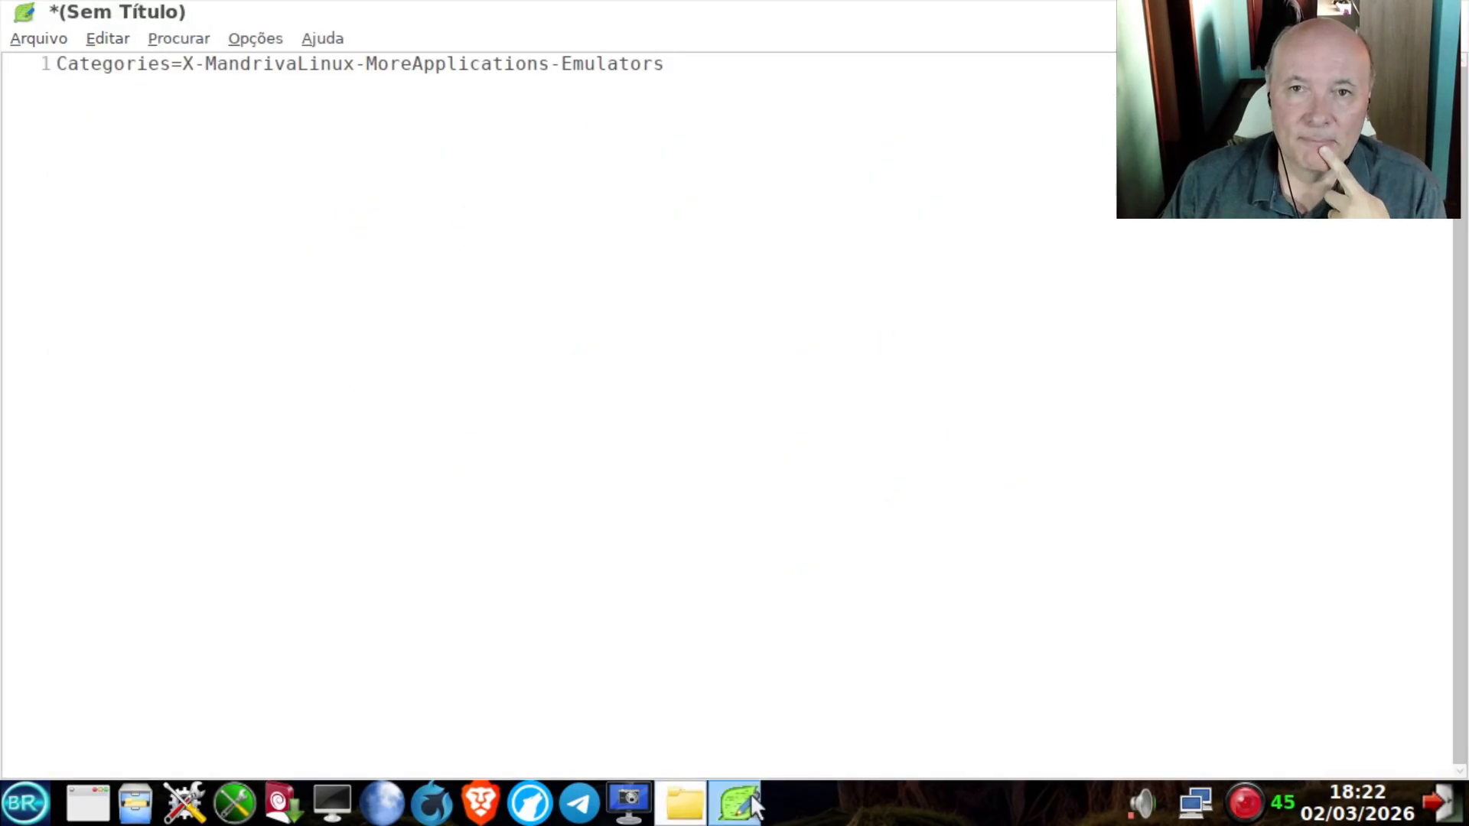
pyautogui.click(750, 793)
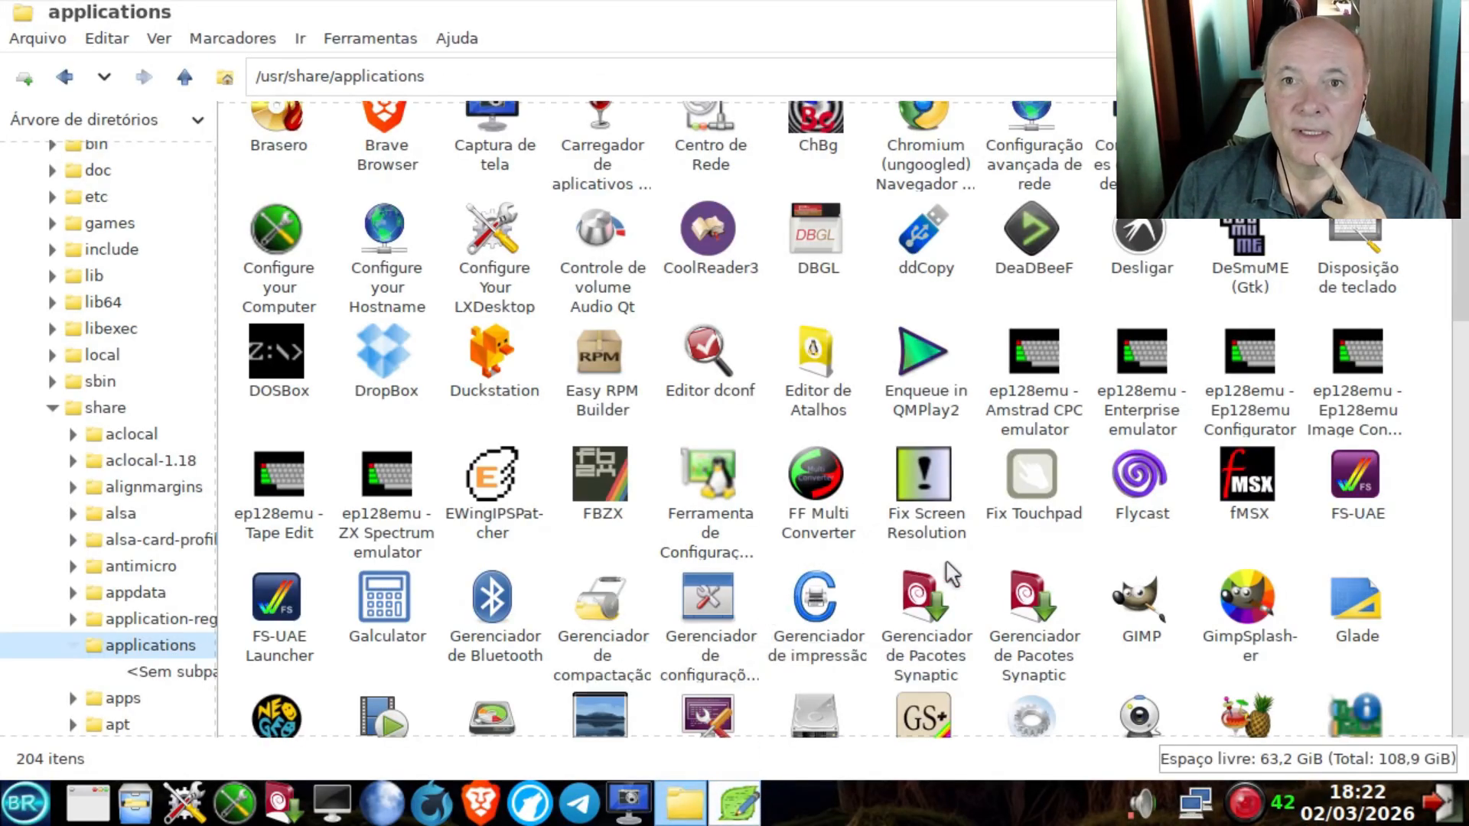
# Locate the Virtual Network Editor and VMware Player launchers in /usr/share/applications.
pyautogui.scroll(-6, 946, 563)
pyautogui.scroll(-3, 951, 574)
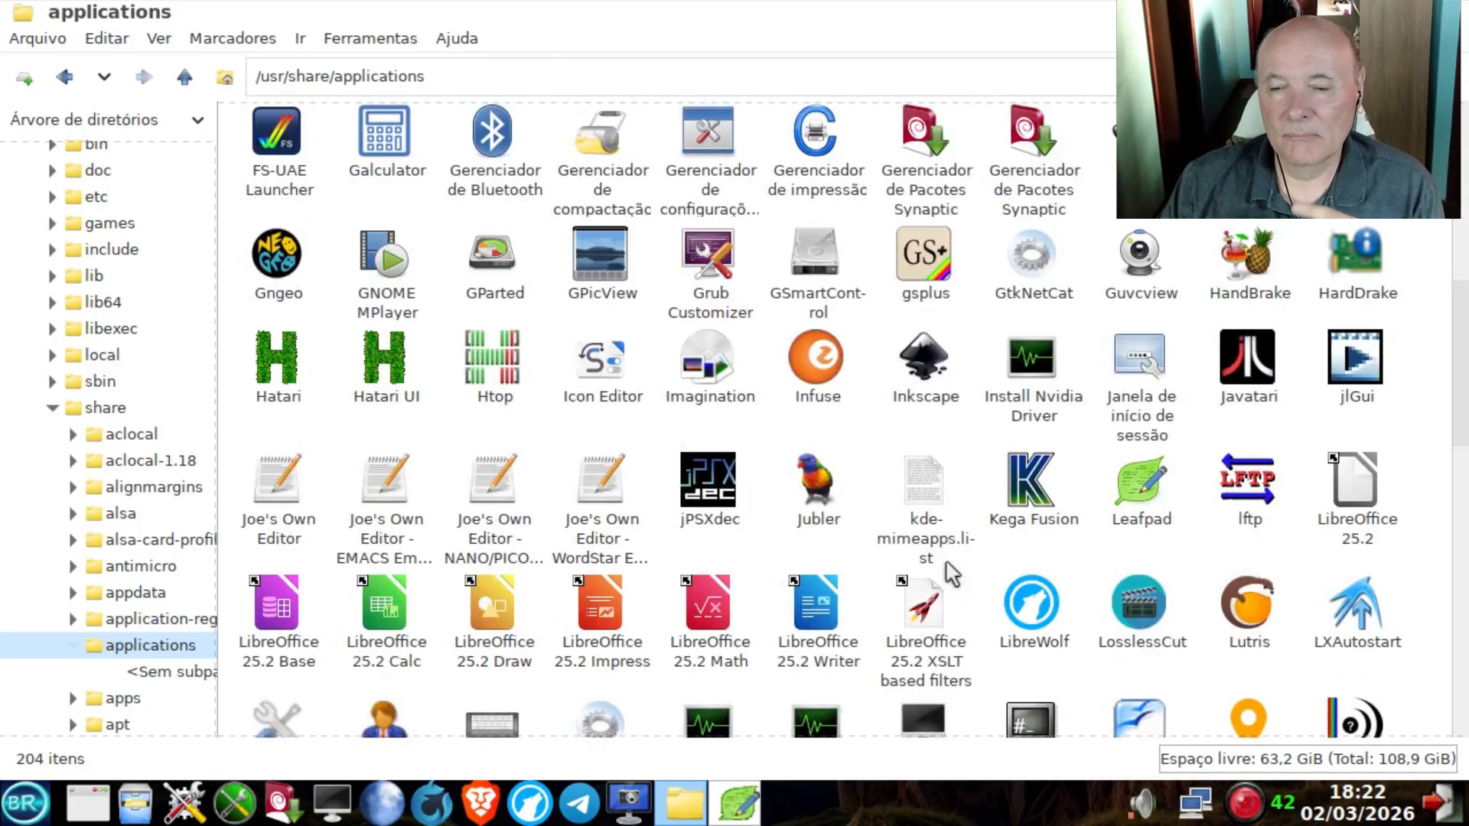
pyautogui.scroll(-18, 951, 573)
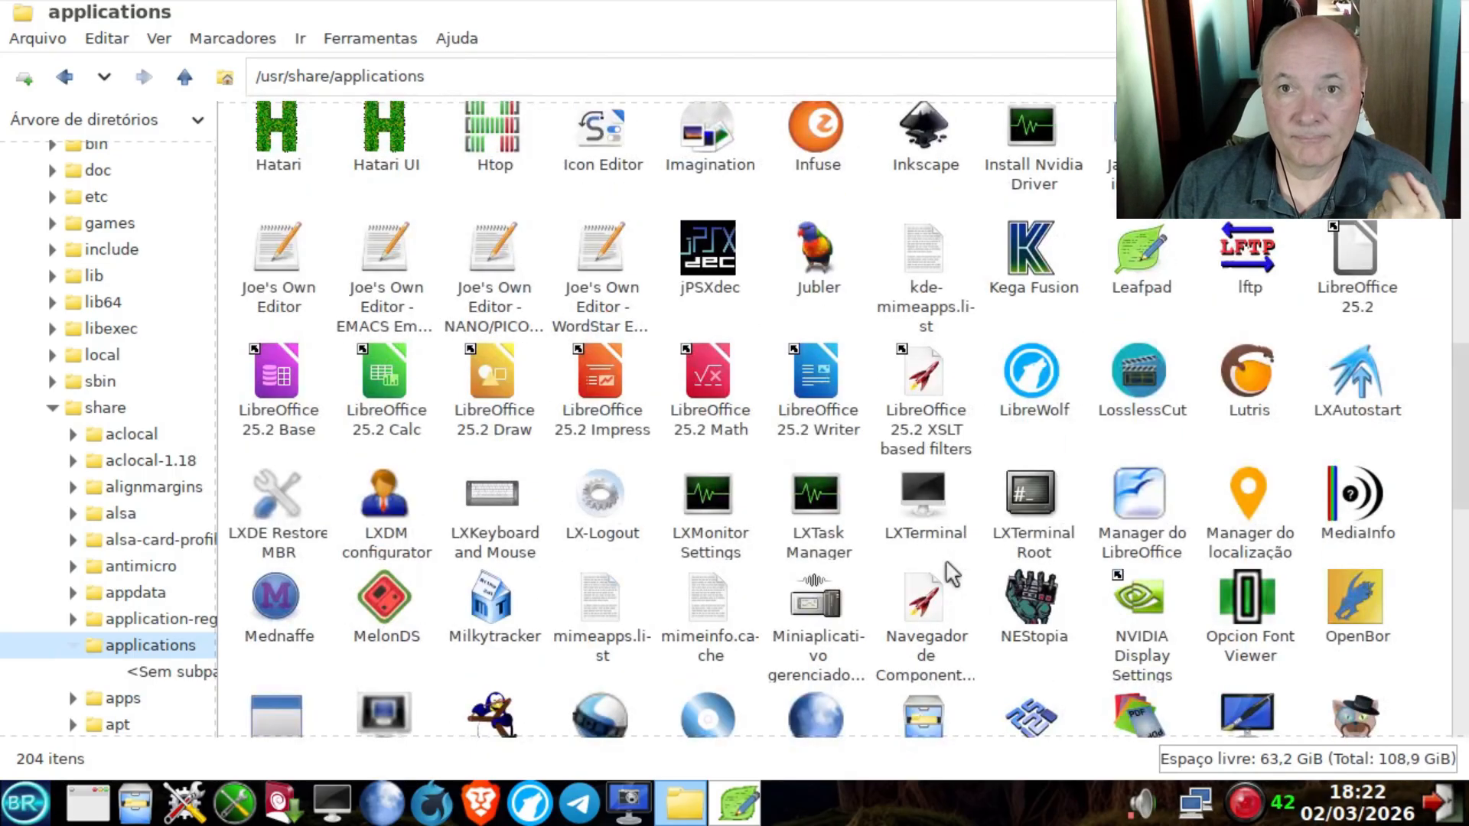
pyautogui.scroll(-2, 951, 574)
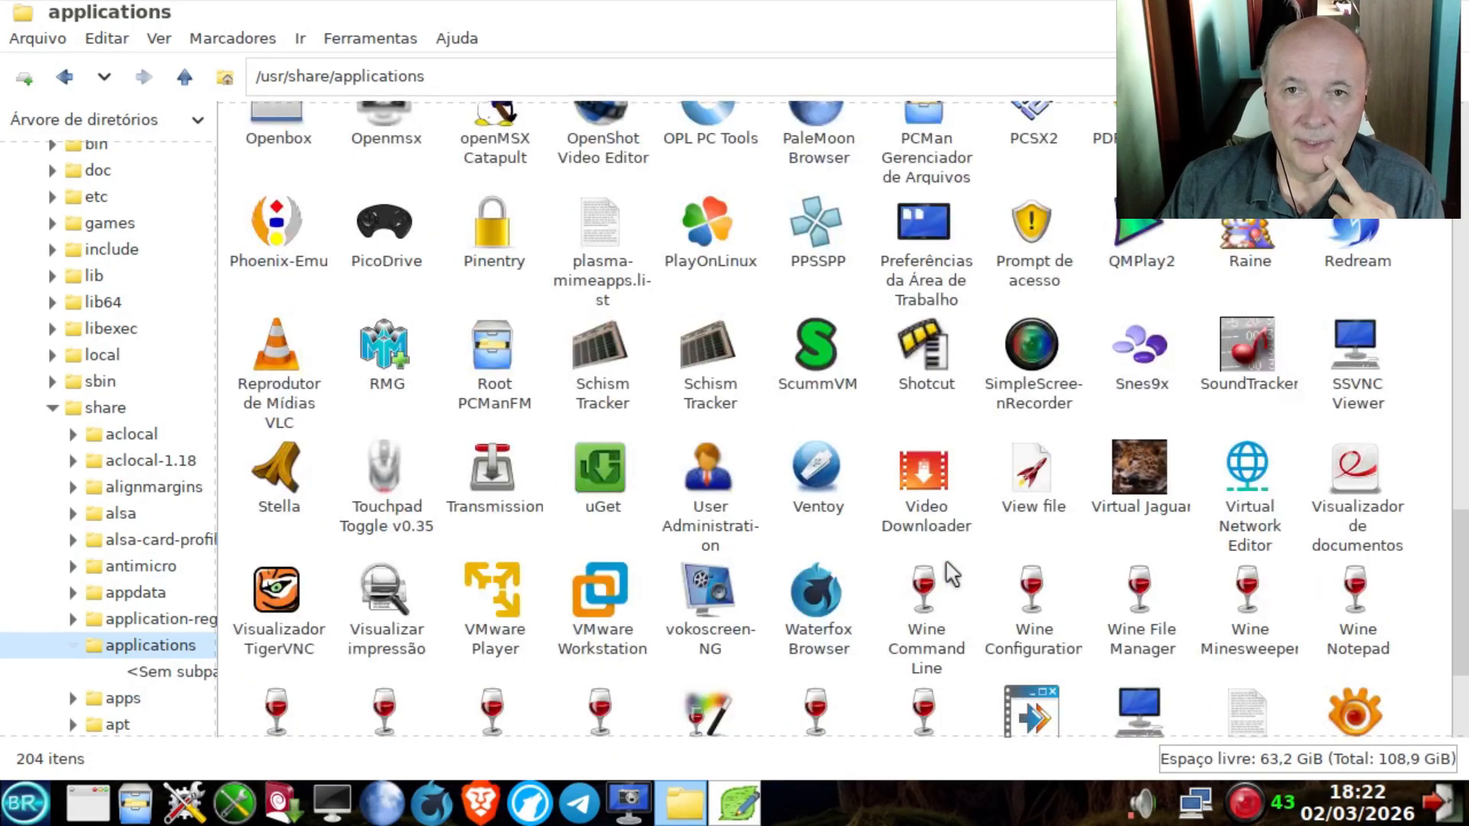
pyautogui.scroll(6, 951, 574)
pyautogui.moveTo(433, 76); pyautogui.dragTo(253, 81)
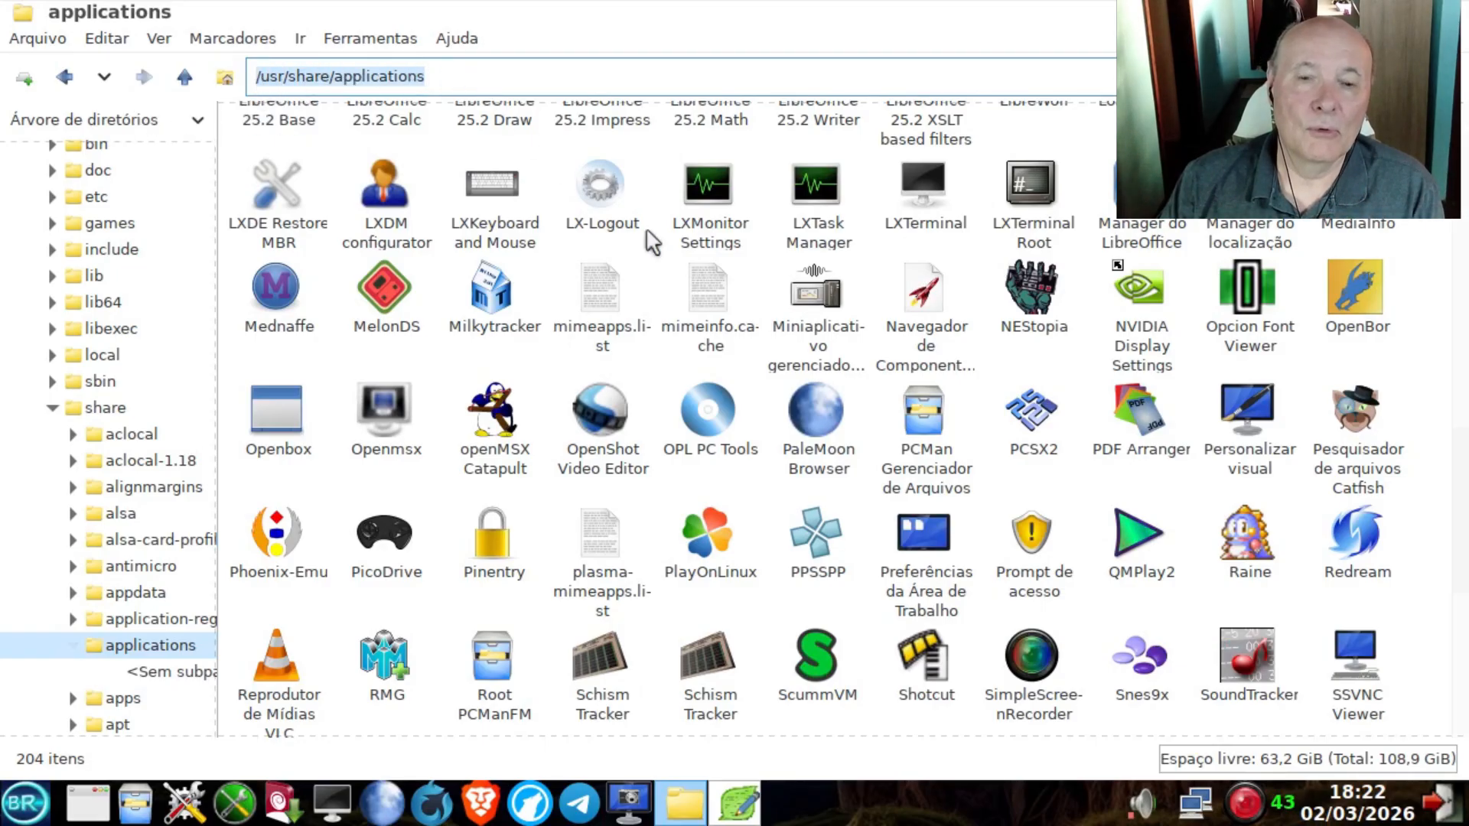
pyautogui.scroll(-5, 939, 504)
pyautogui.scroll(-2, 940, 505)
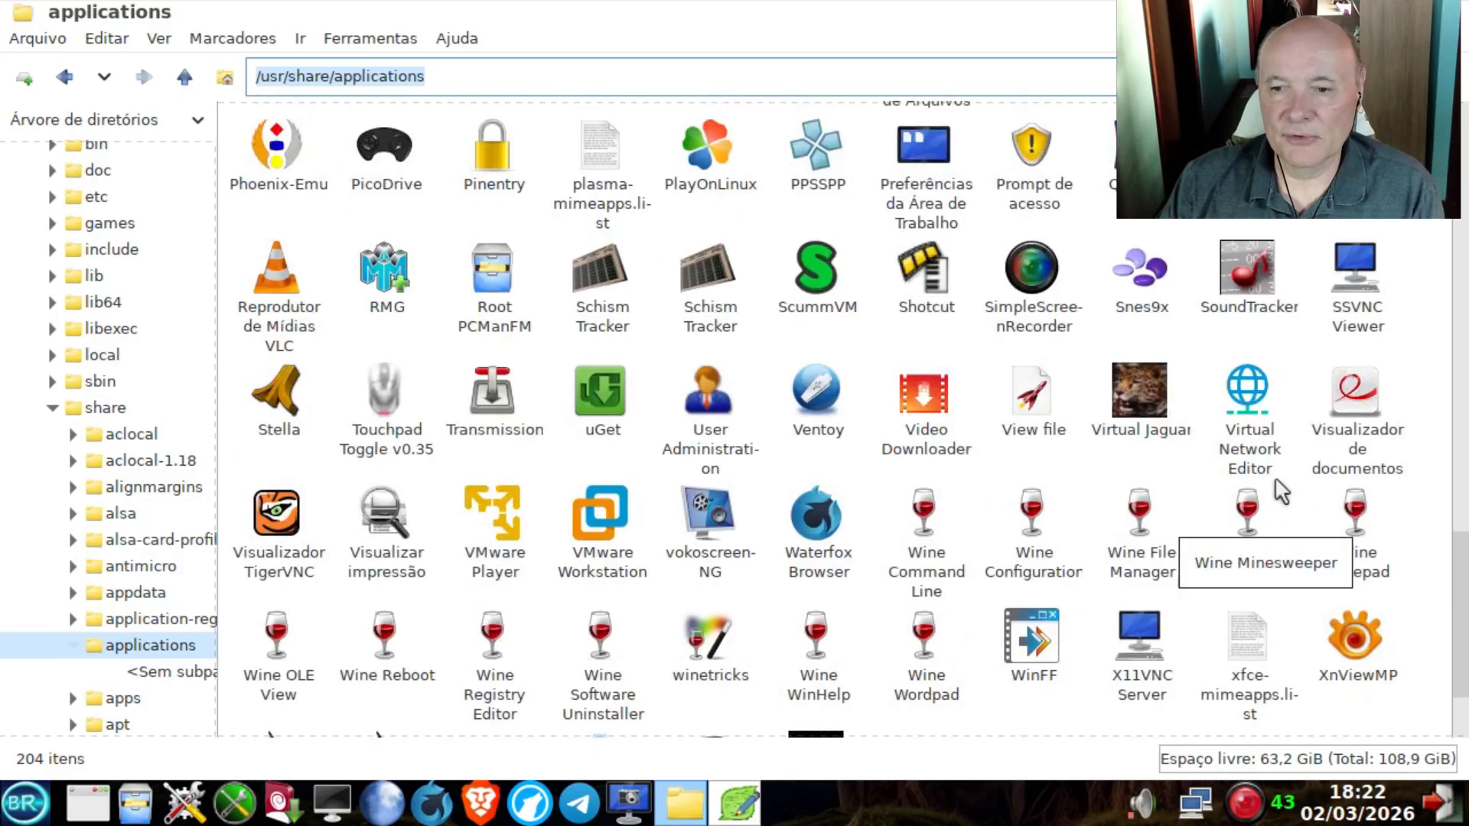
pyautogui.click(1261, 425)
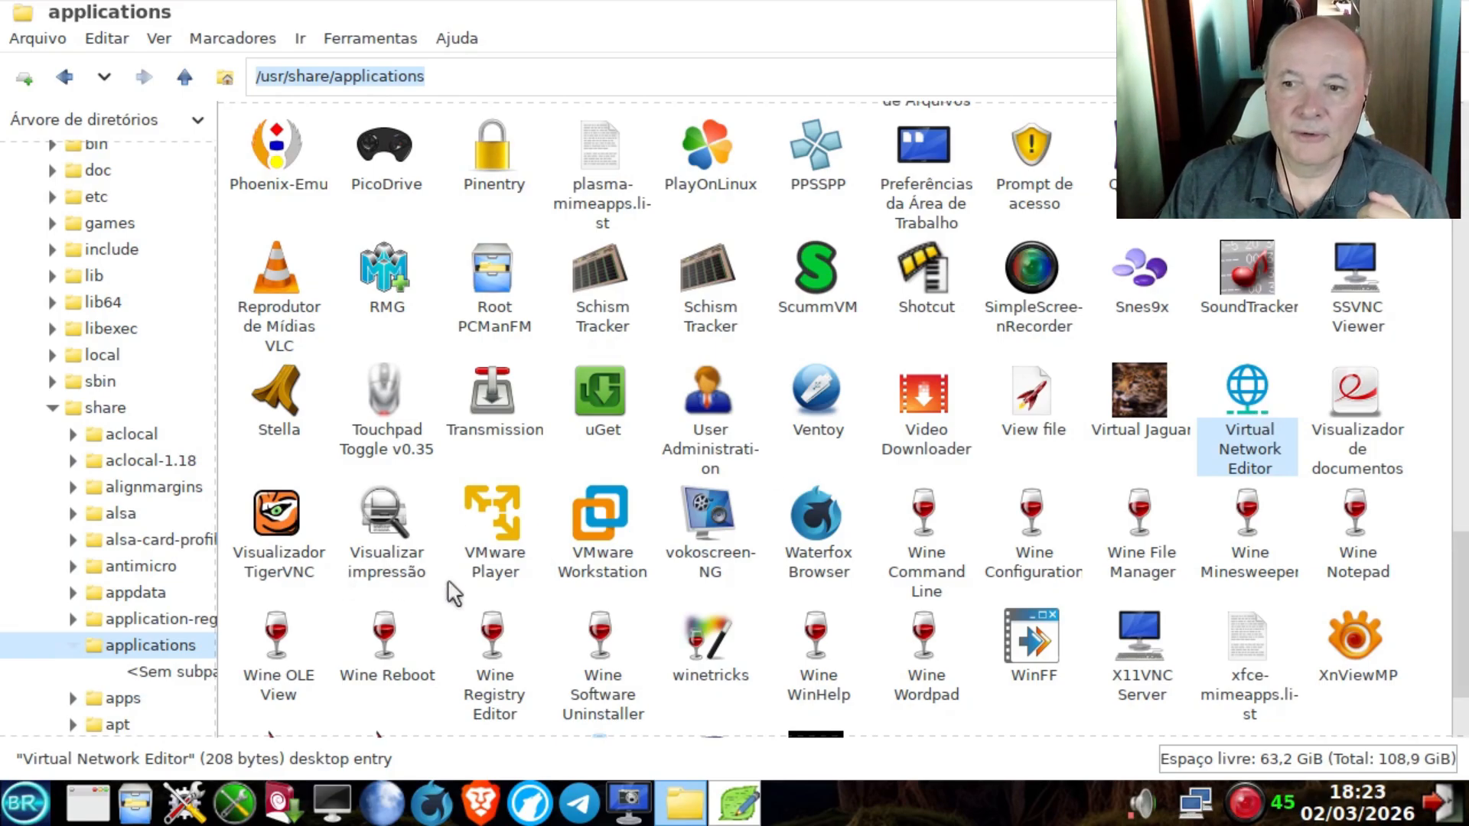
pyautogui.click(492, 517)
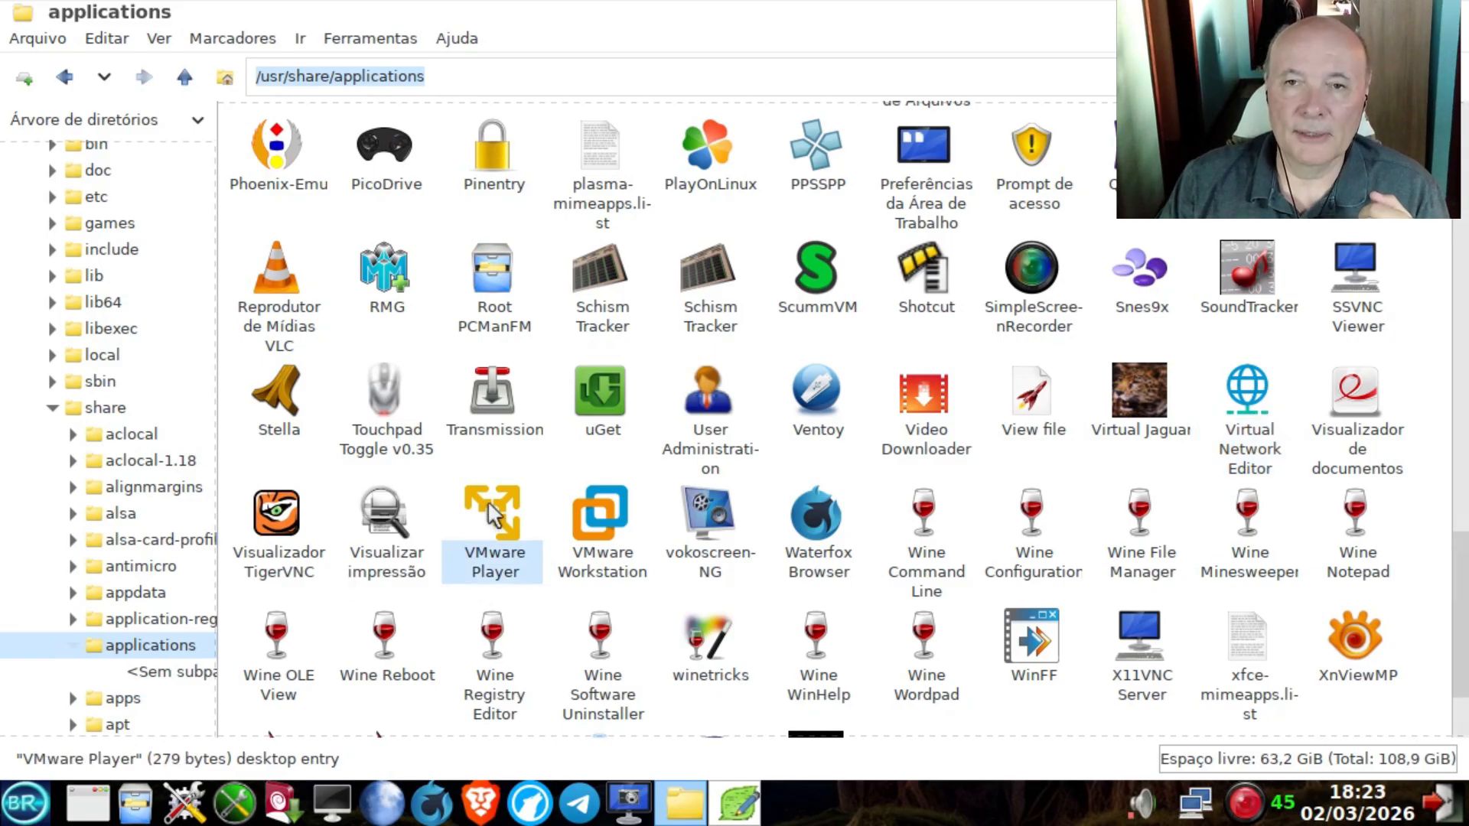
# Select the VMware Workstation launcher and look through the Emuladores category under Mais Programas in the system menu for VMware entries.
pyautogui.click(604, 515)
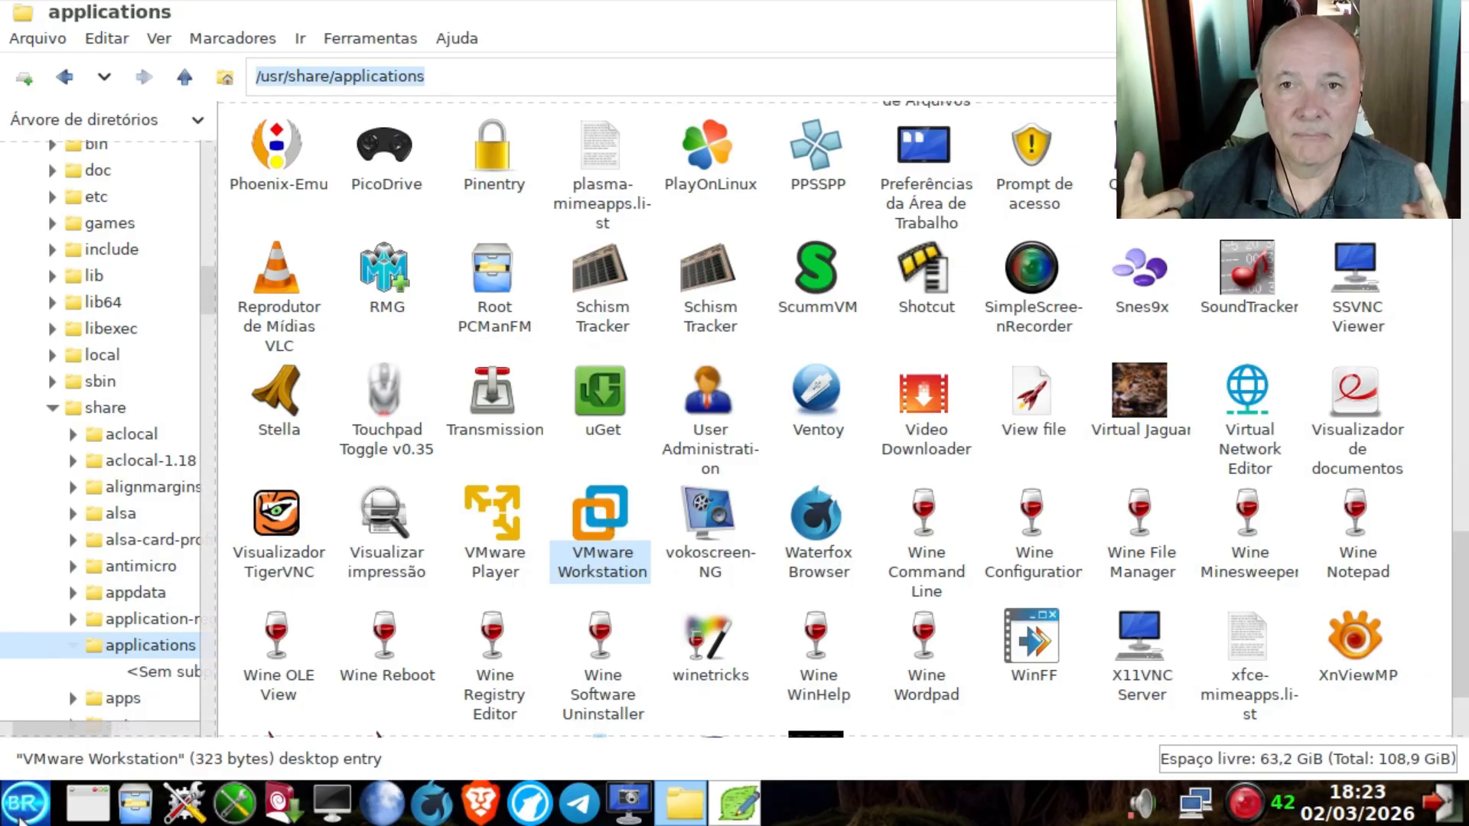
pyautogui.click(23, 804)
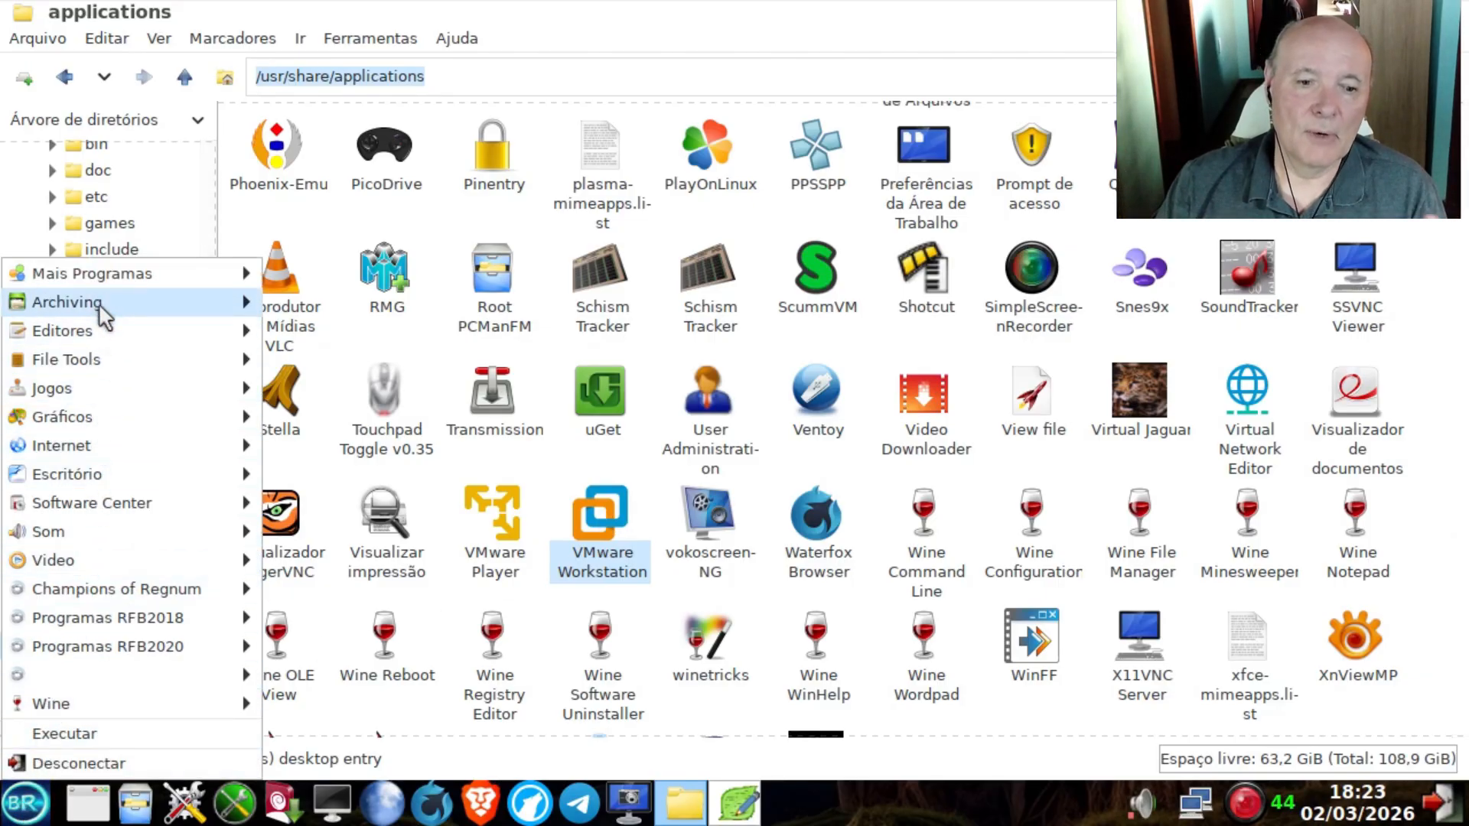
pyautogui.moveTo(103, 276)
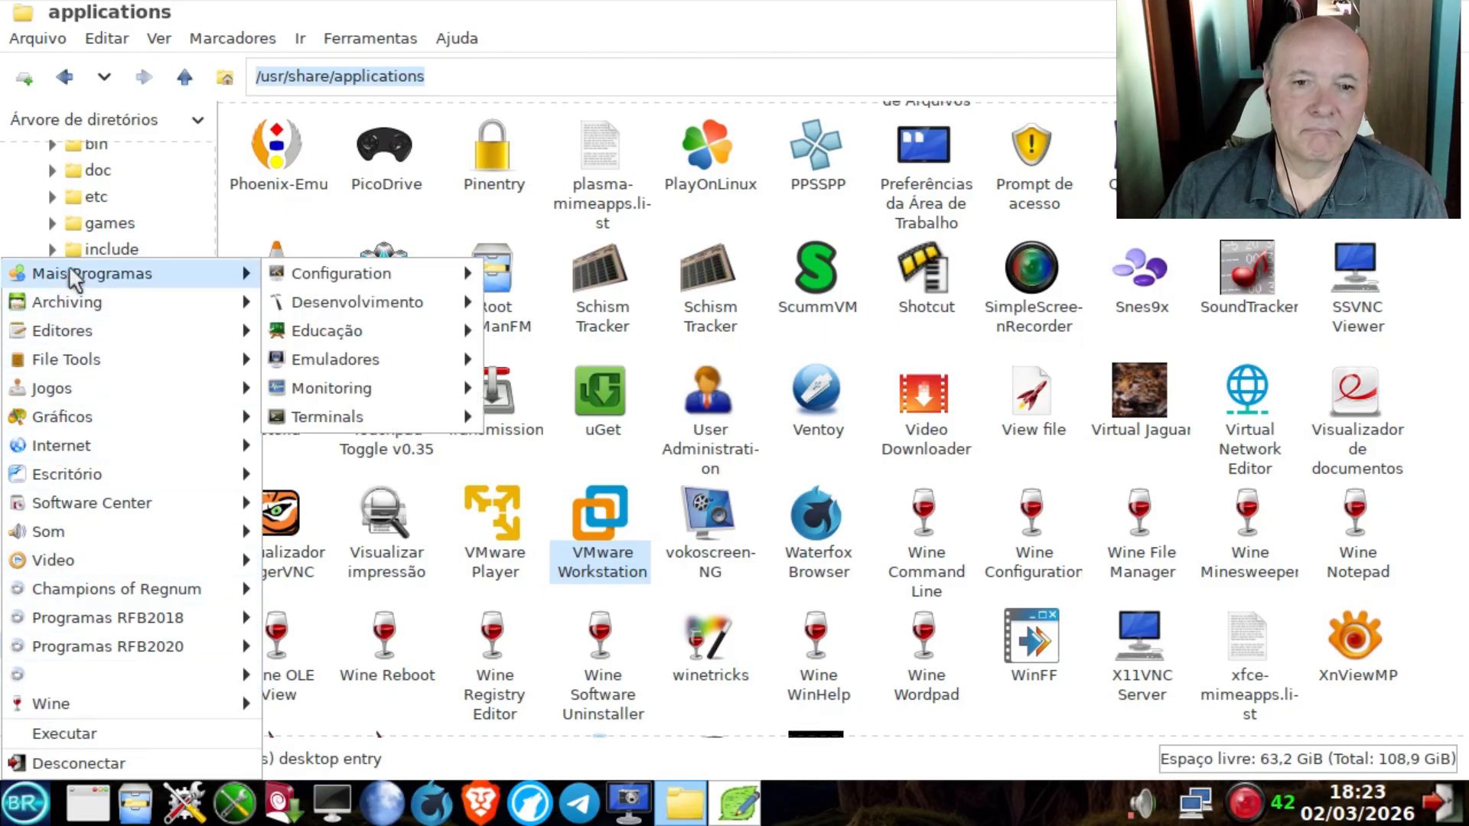
pyautogui.moveTo(358, 365)
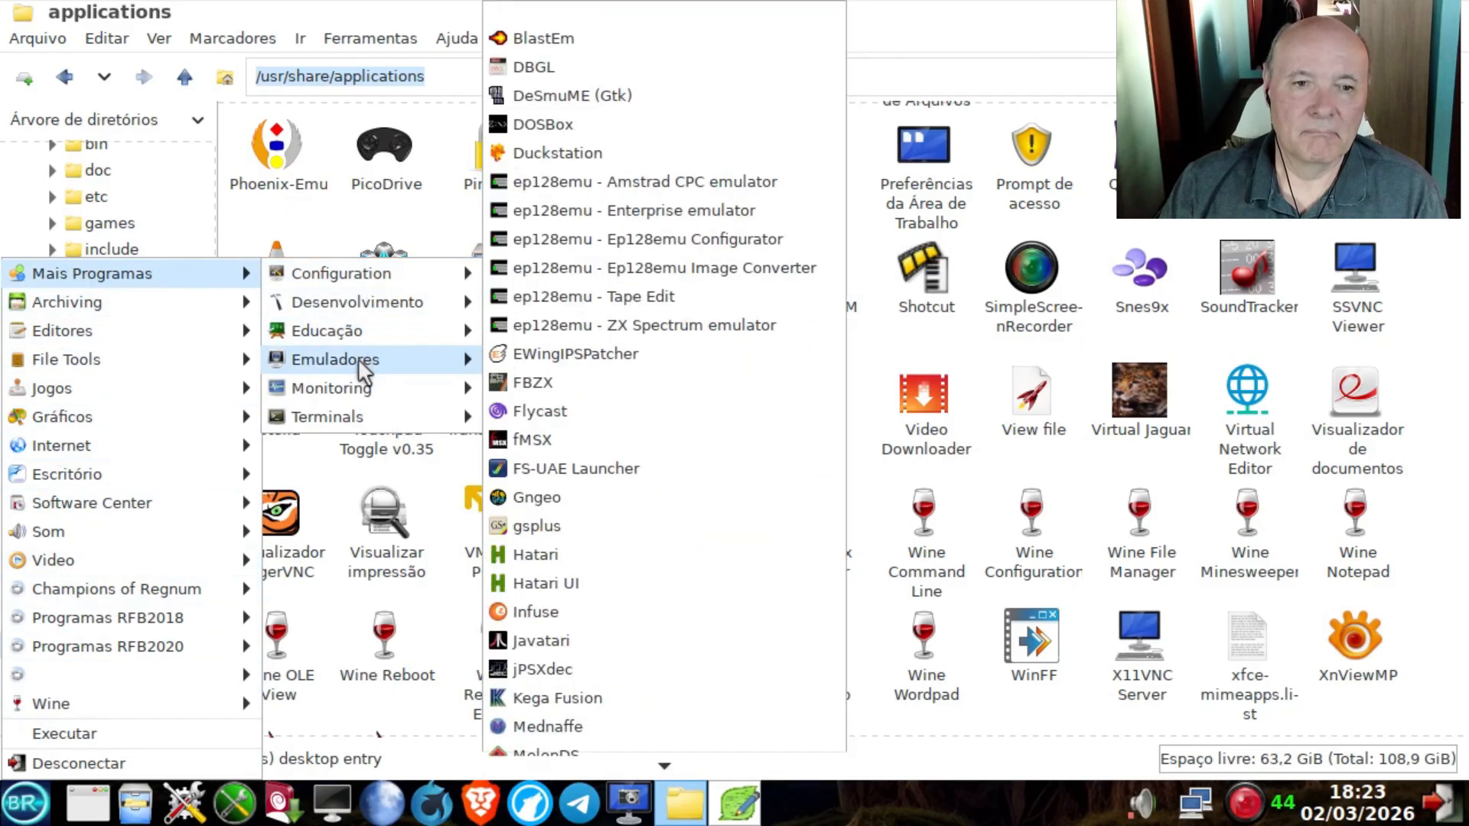
pyautogui.scroll(-4, 621, 381)
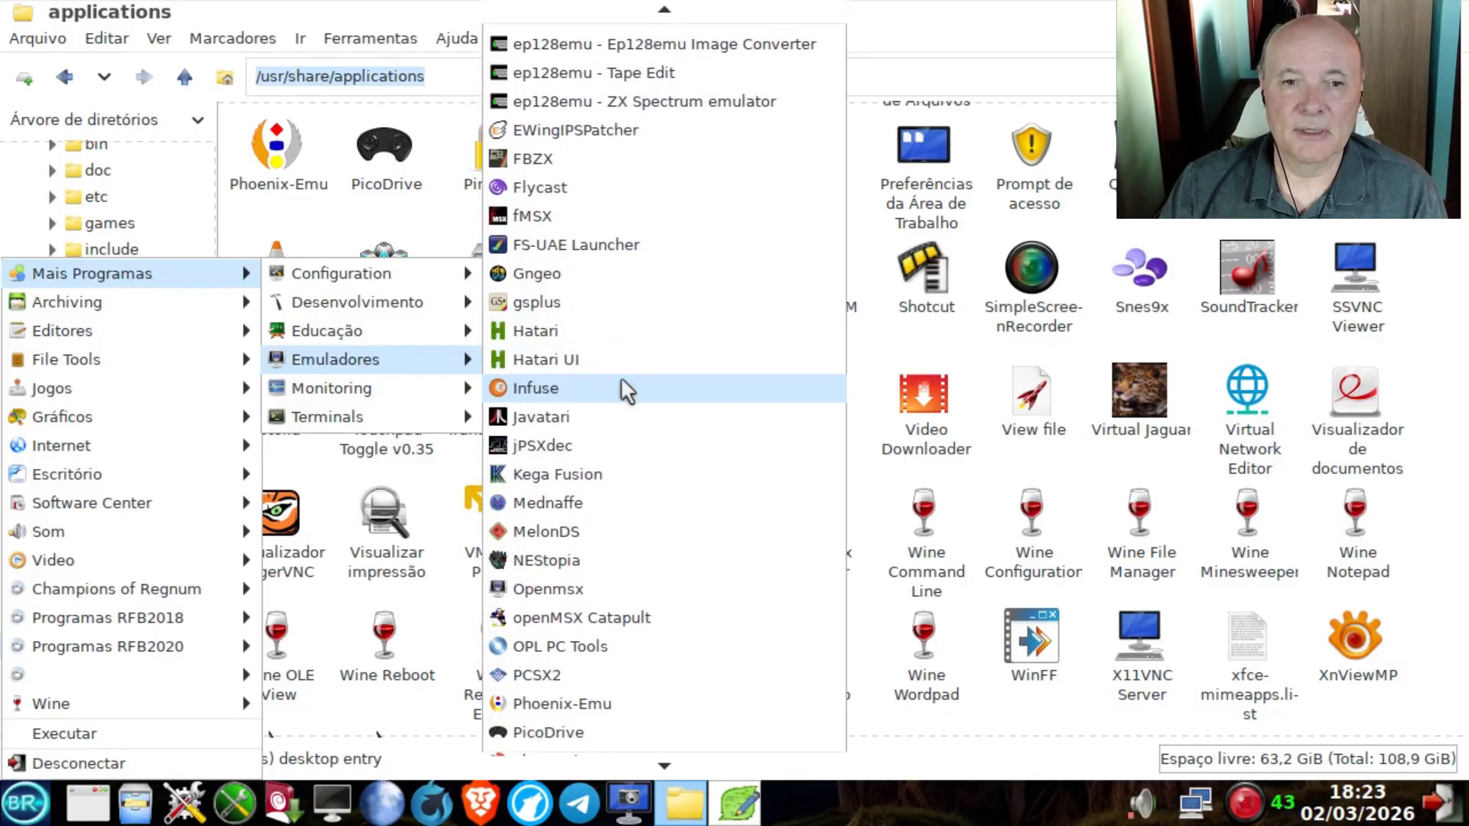
pyautogui.scroll(-7, 622, 376)
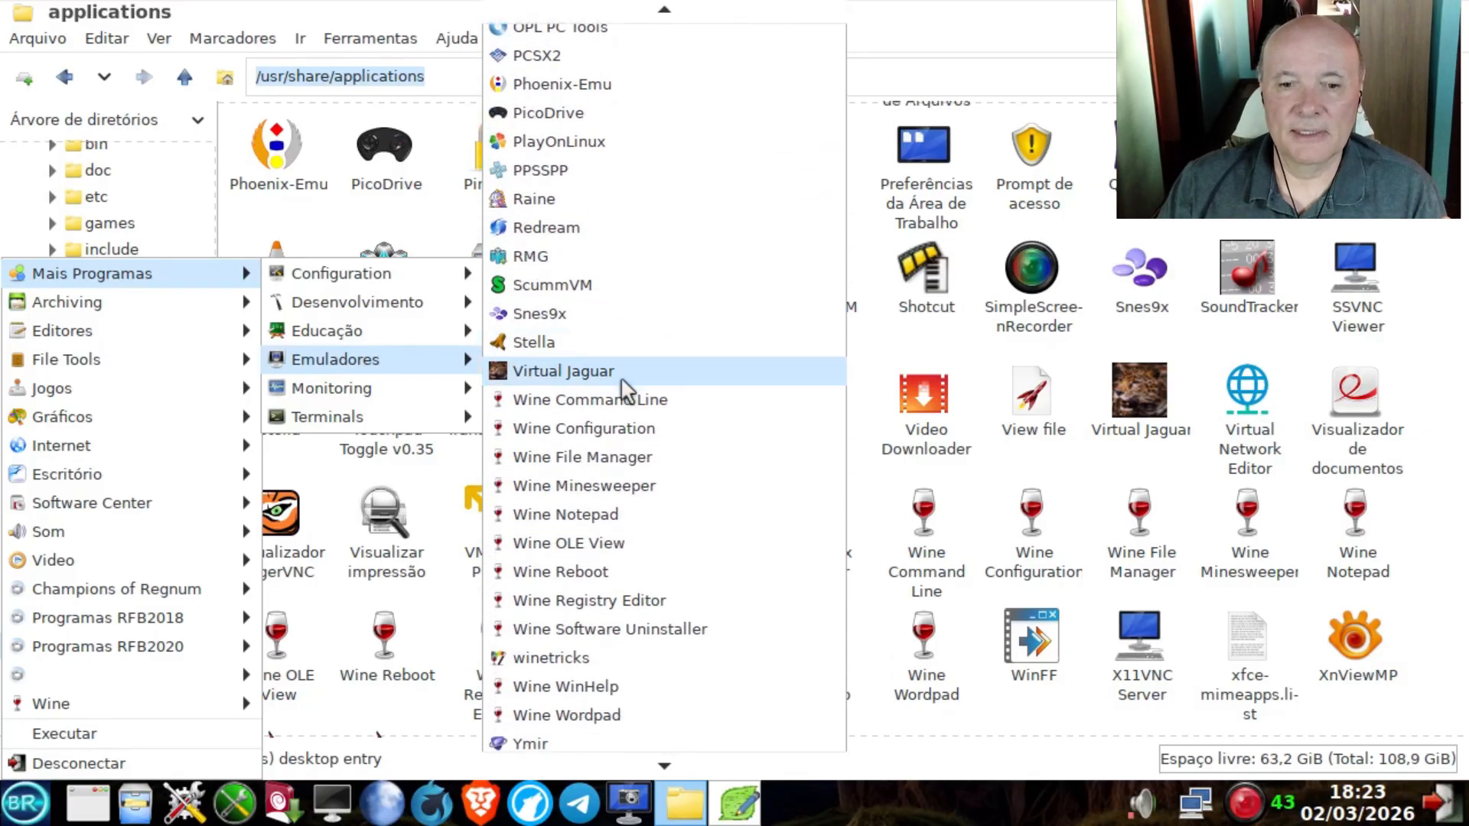
pyautogui.scroll(-1, 621, 376)
pyautogui.scroll(7, 621, 376)
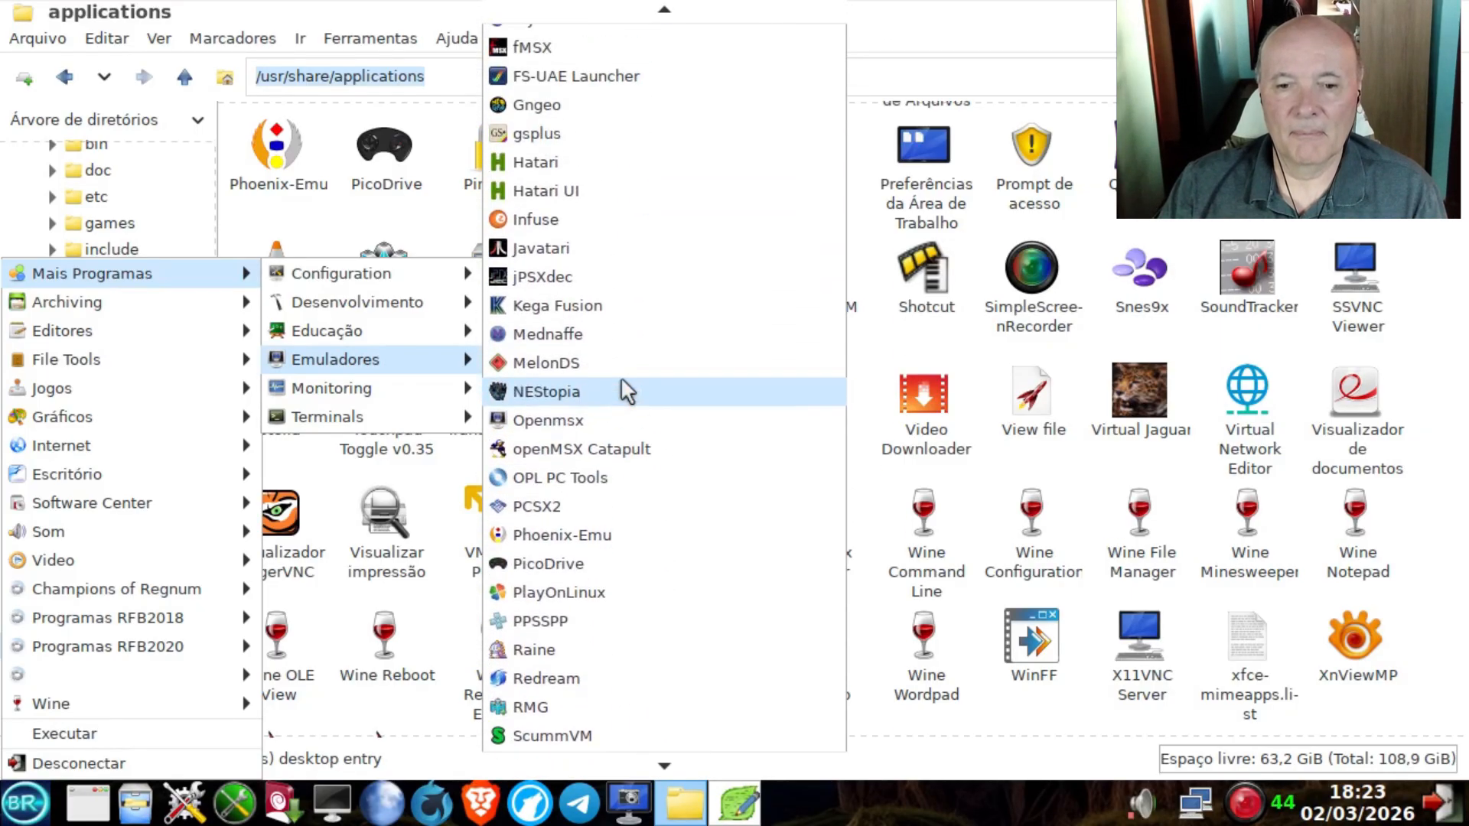
pyautogui.scroll(7, 621, 377)
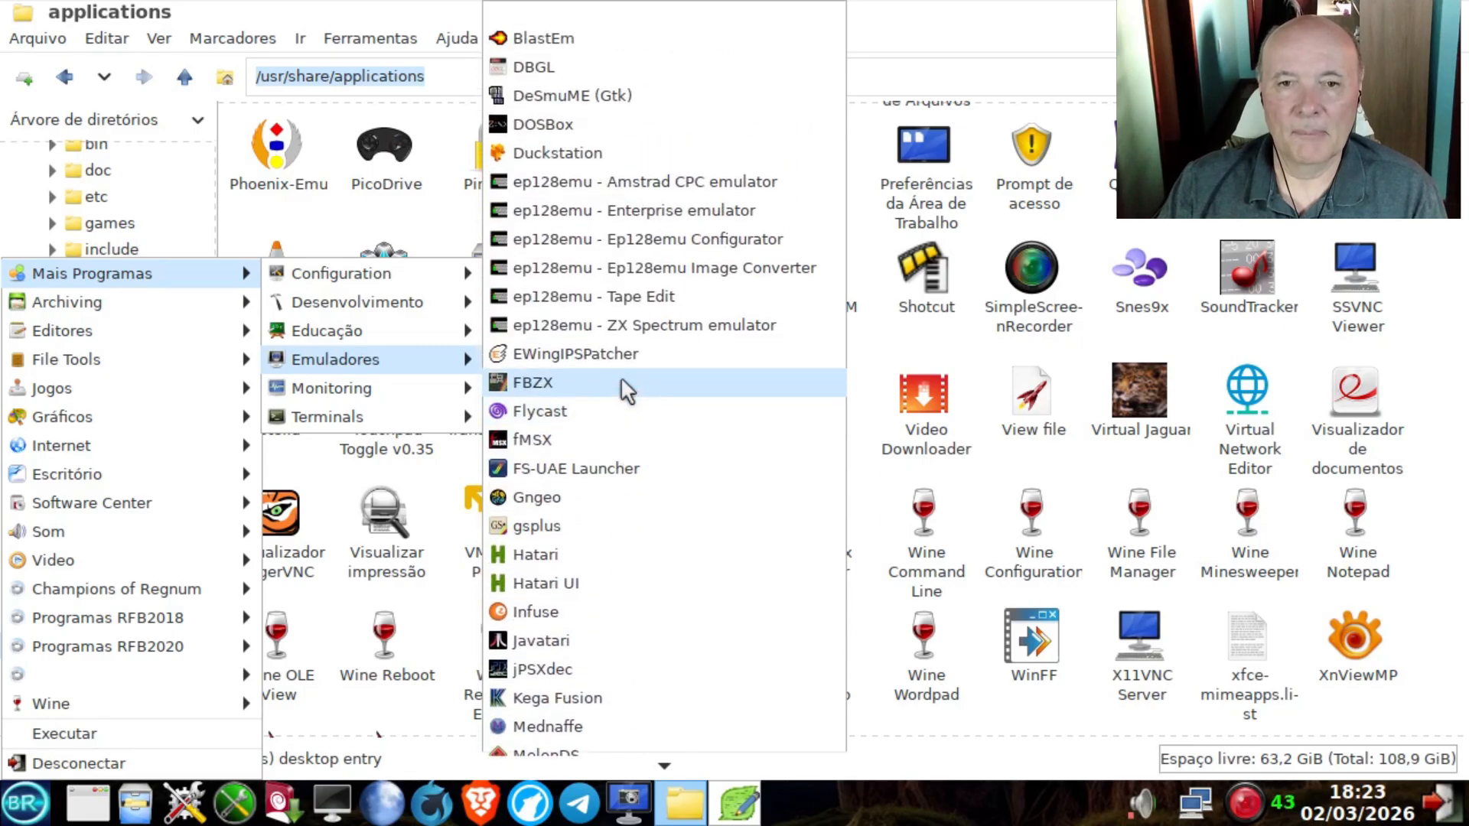
pyautogui.click(978, 507)
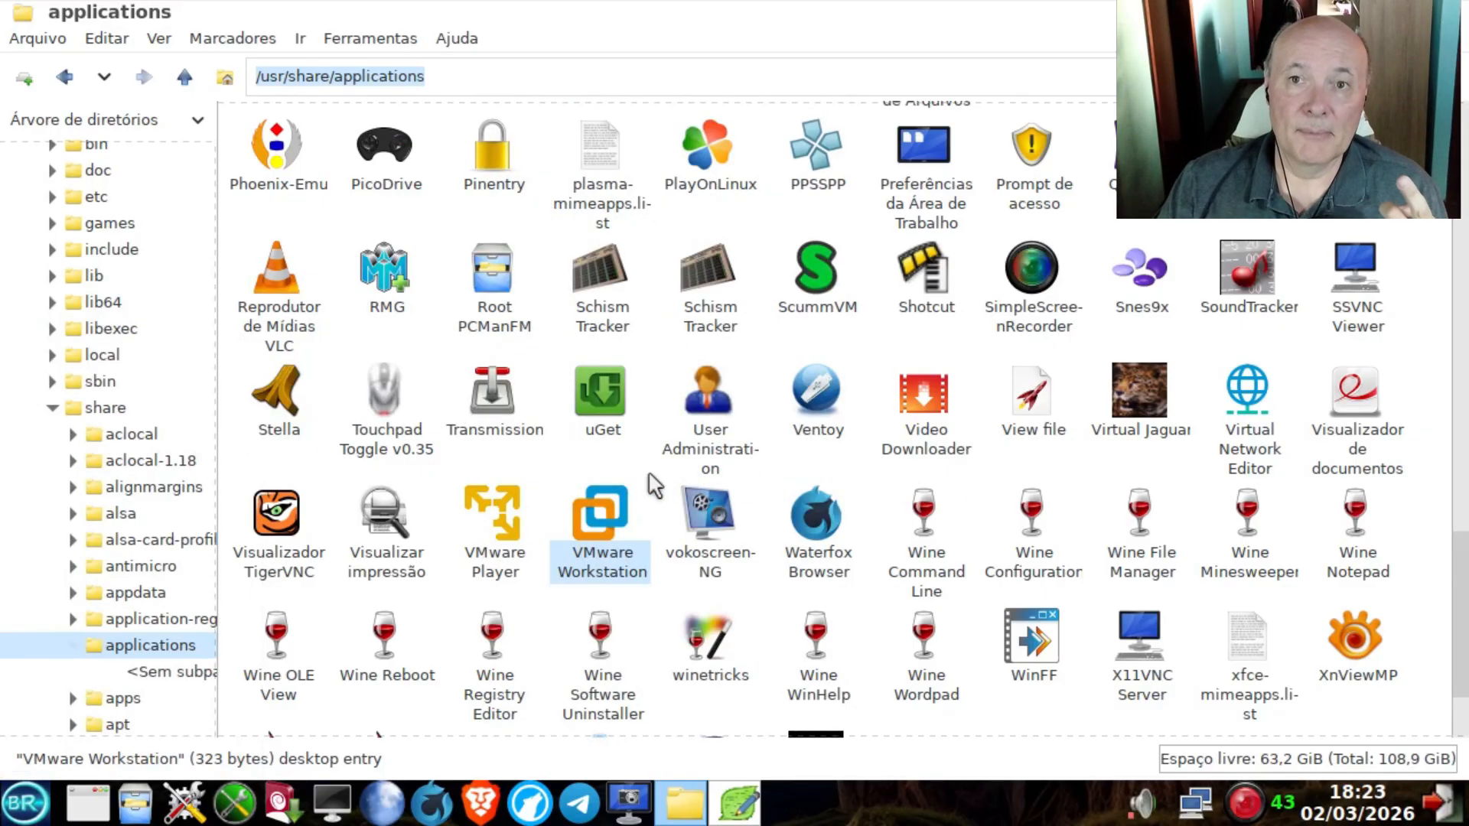
pyautogui.click(549, 472)
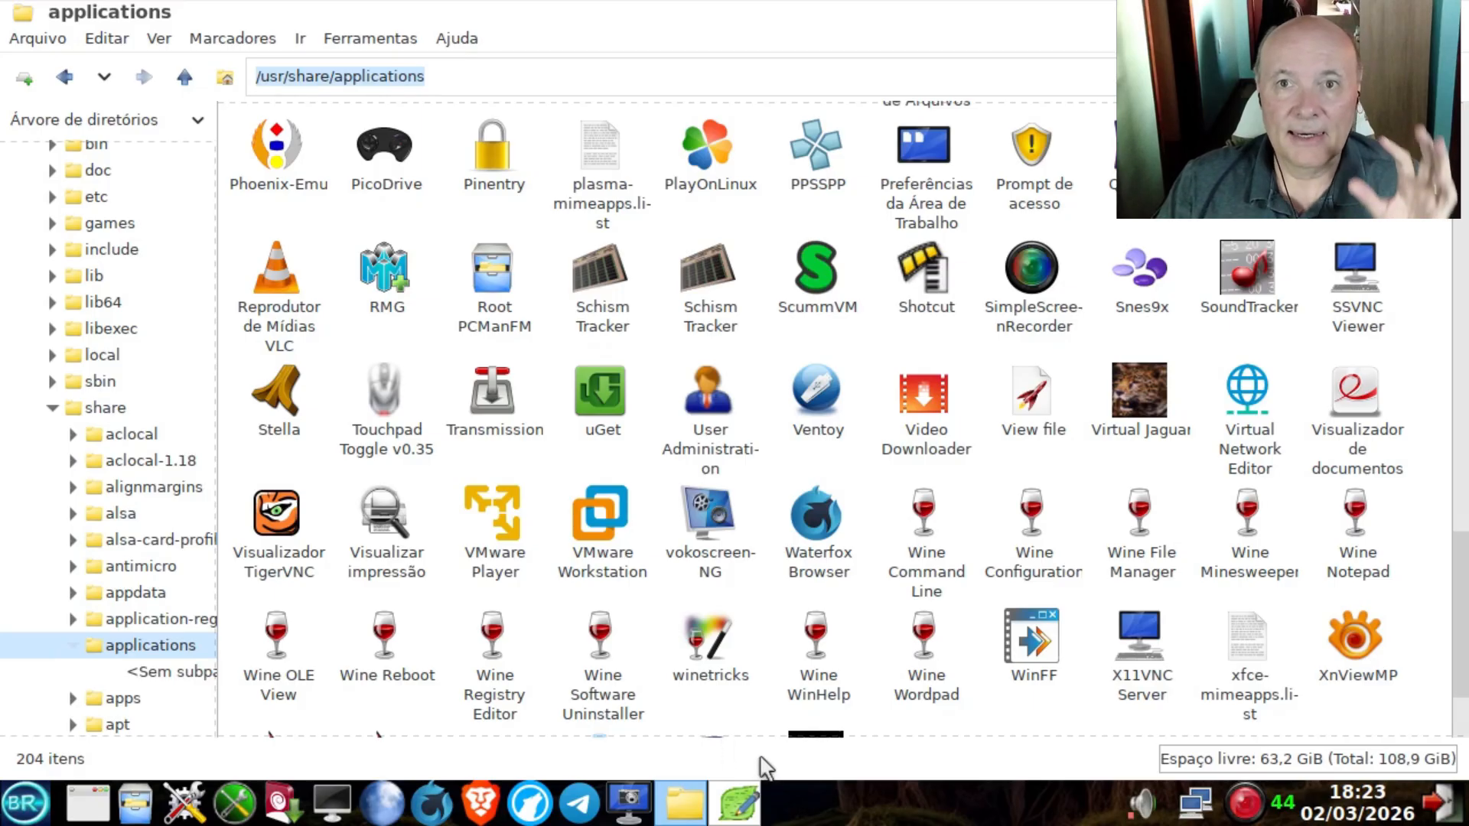
# In a new terminal, switch to root with su, entering the root password, and launch pcmanfm at /usr/share/applications.
pyautogui.click(333, 803)
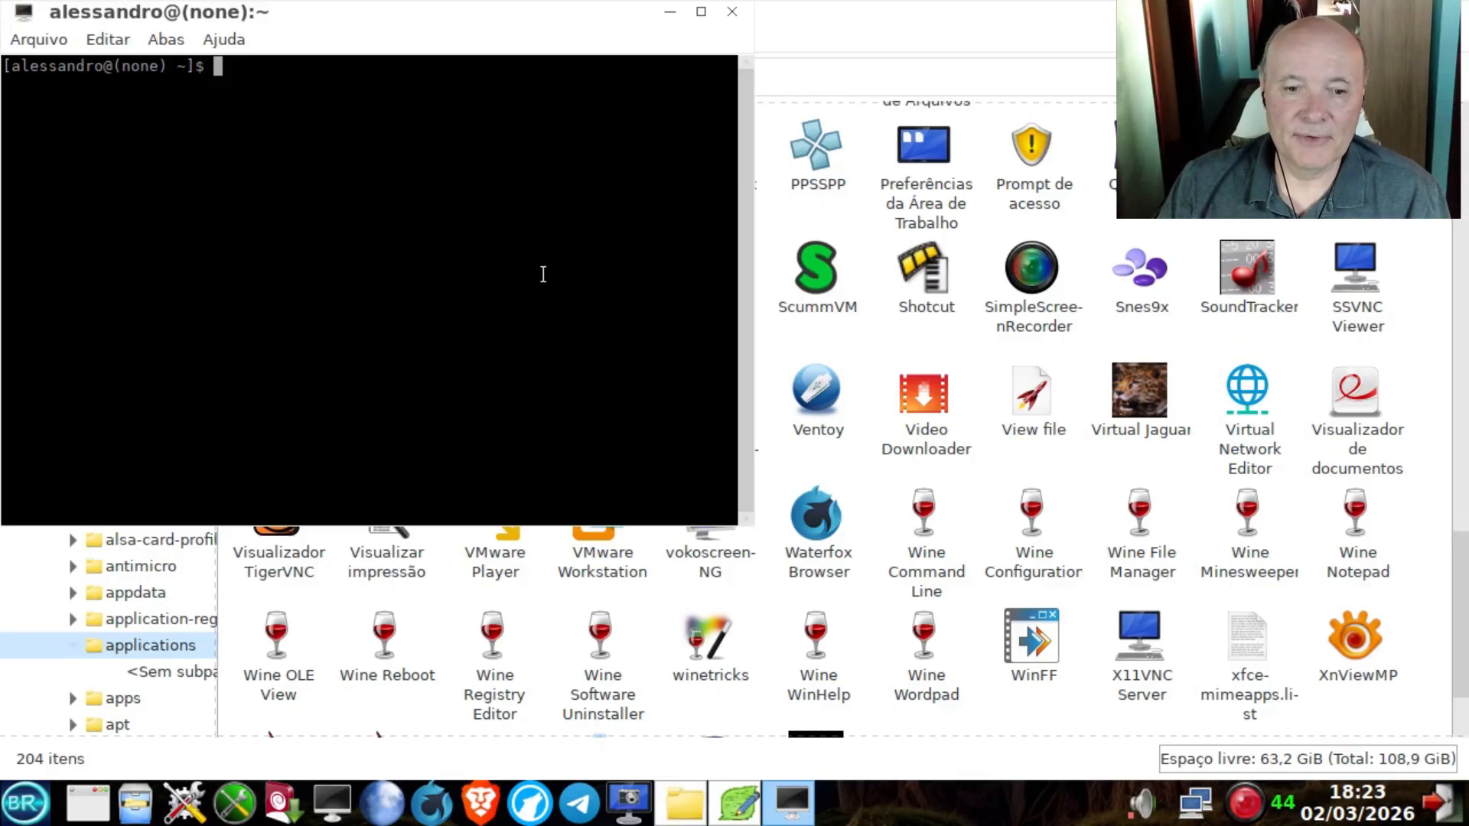
pyautogui.write('su')
pyautogui.press('Return')
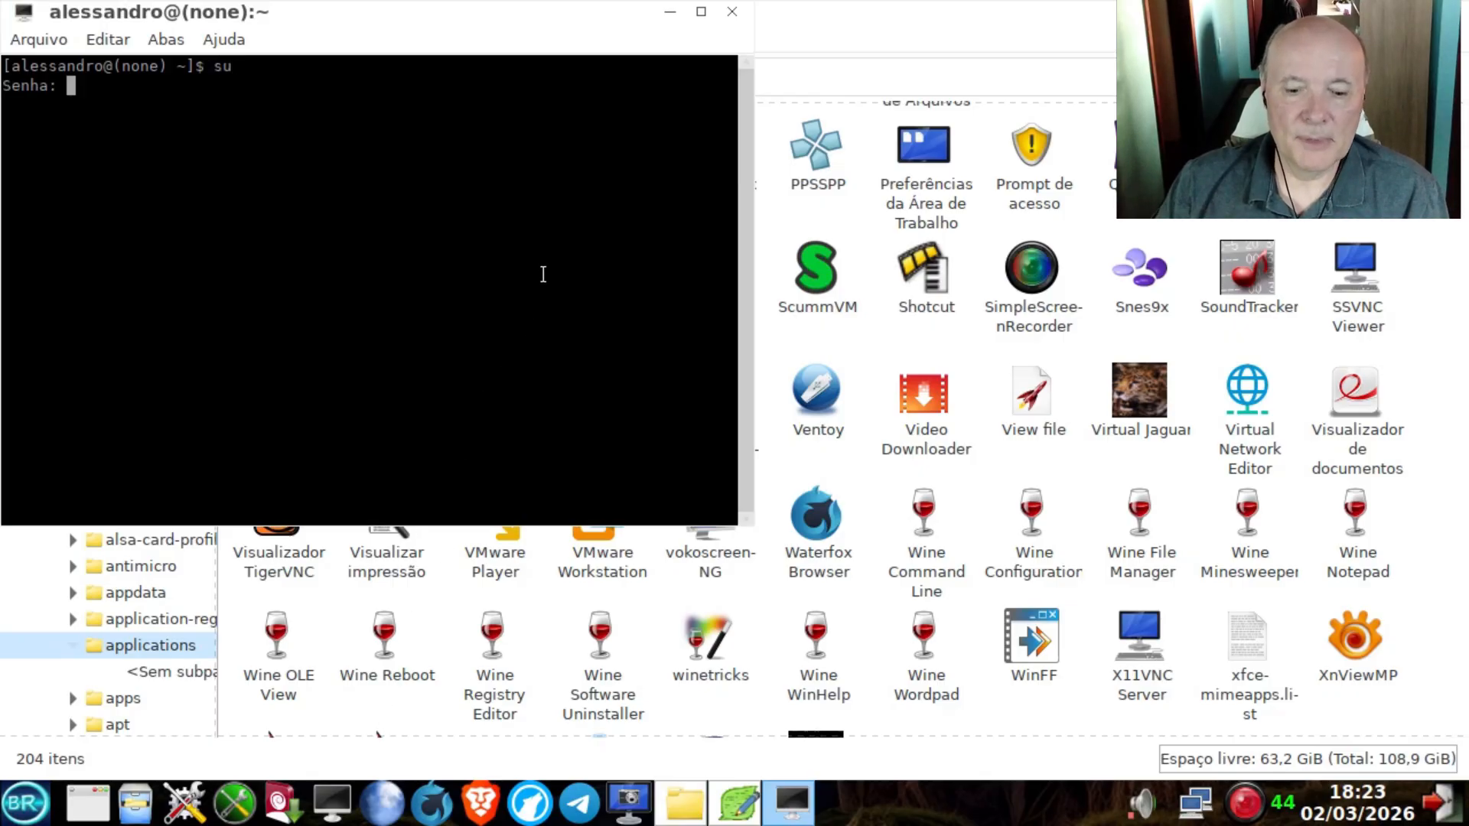
pyautogui.press('Return')
pyautogui.write('pcmanfm')
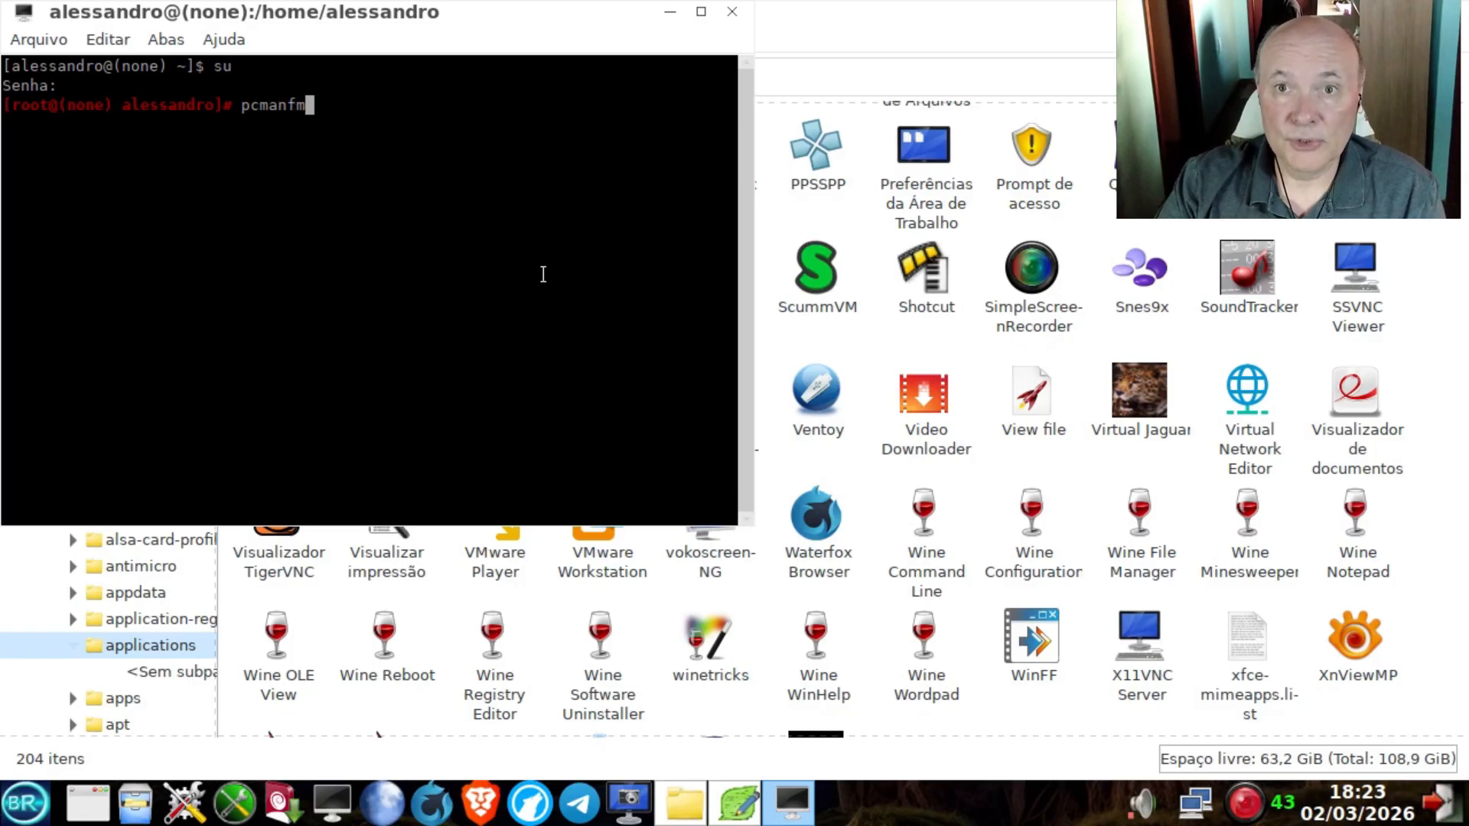
pyautogui.press('Return')
pyautogui.write('/usr/share/applications')
pyautogui.press('Return')
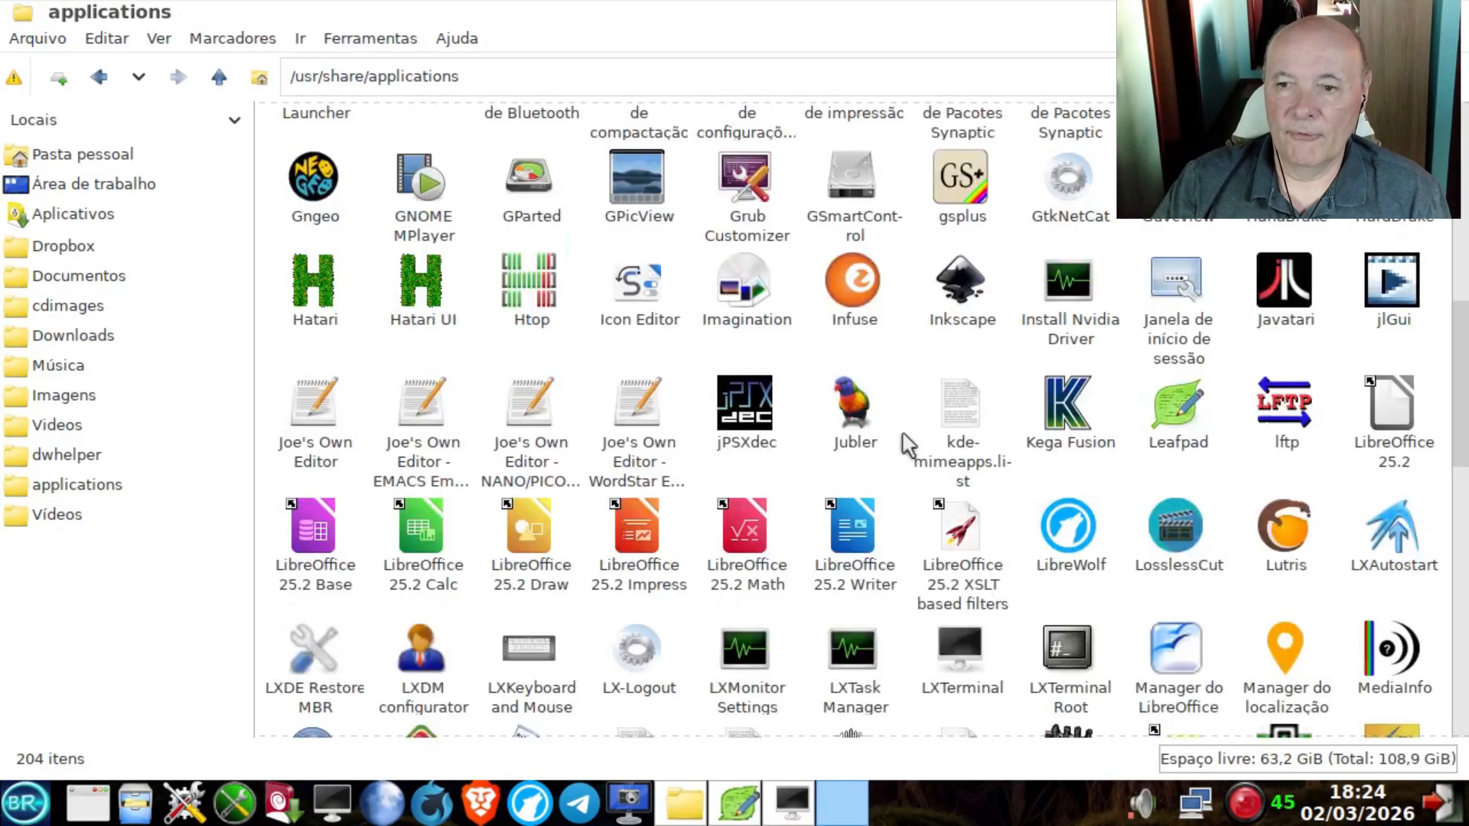
# Locate and select the Virtual Network Editor launcher in the root file manager's applications folder.
pyautogui.scroll(-1, 903, 442)
pyautogui.scroll(-1, 906, 444)
pyautogui.scroll(-1, 907, 443)
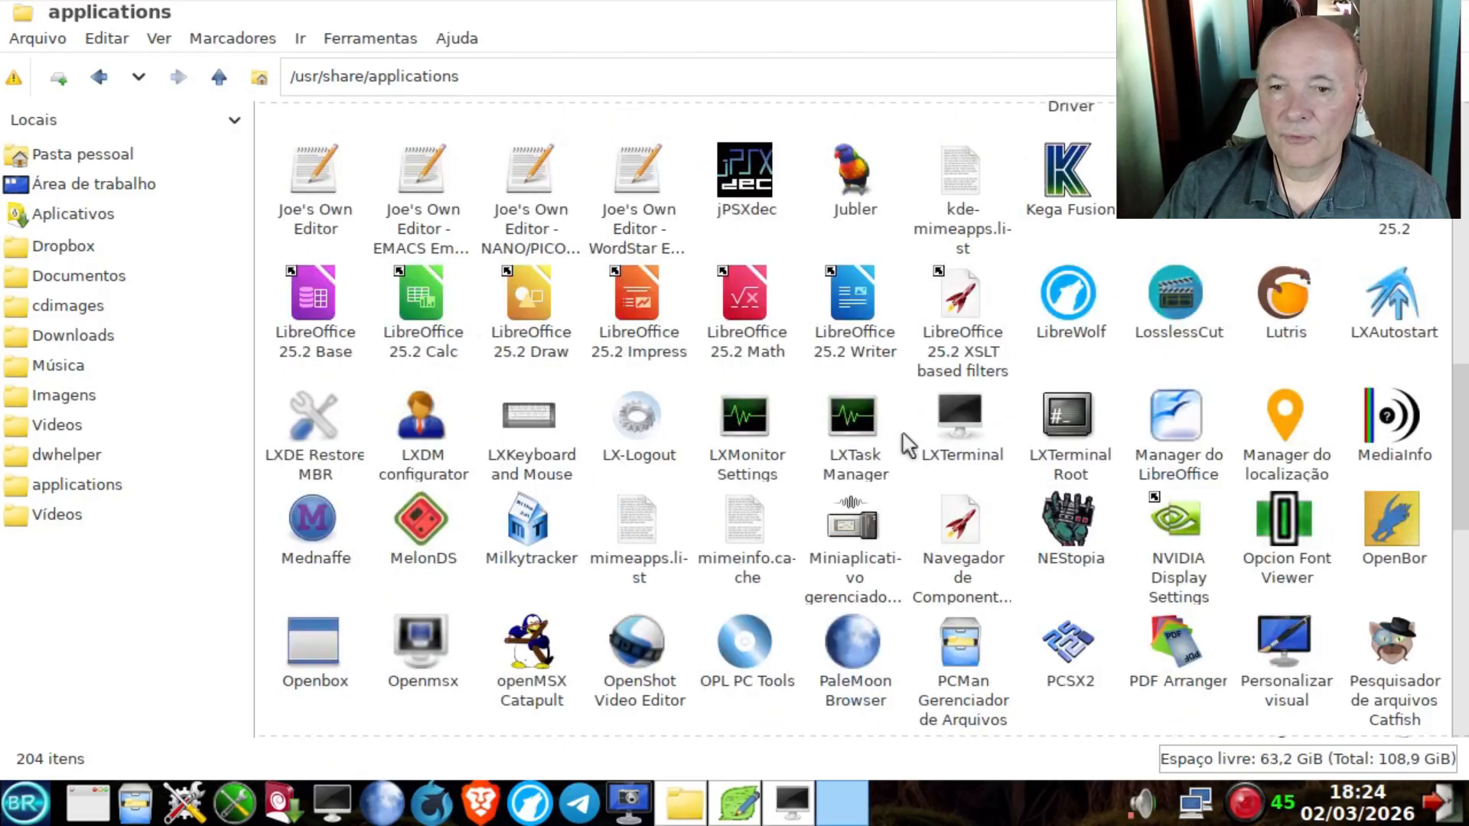
pyautogui.scroll(-1, 907, 443)
pyautogui.scroll(-3, 907, 444)
pyautogui.scroll(-1, 907, 444)
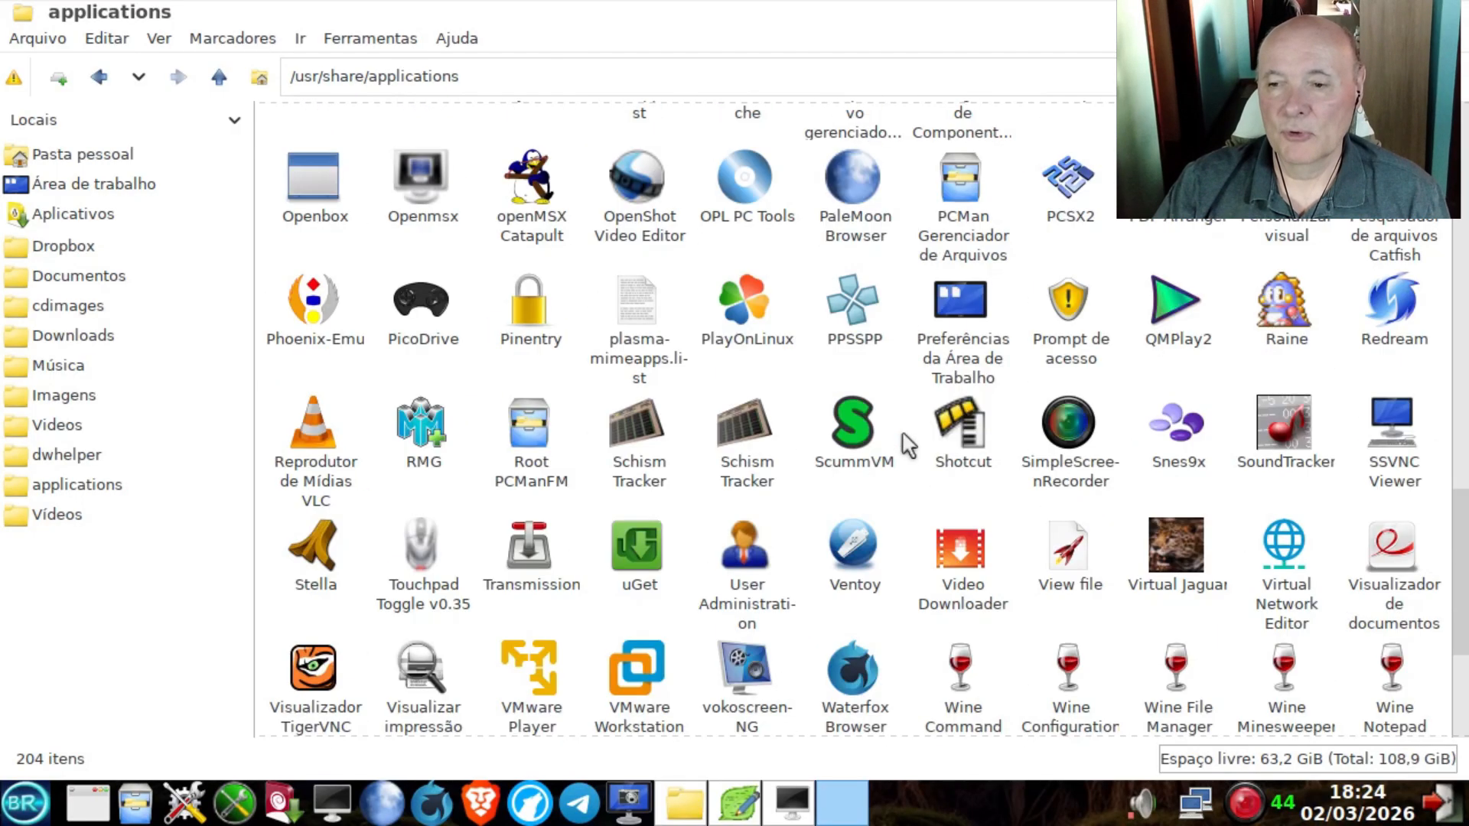
pyautogui.scroll(-3, 906, 442)
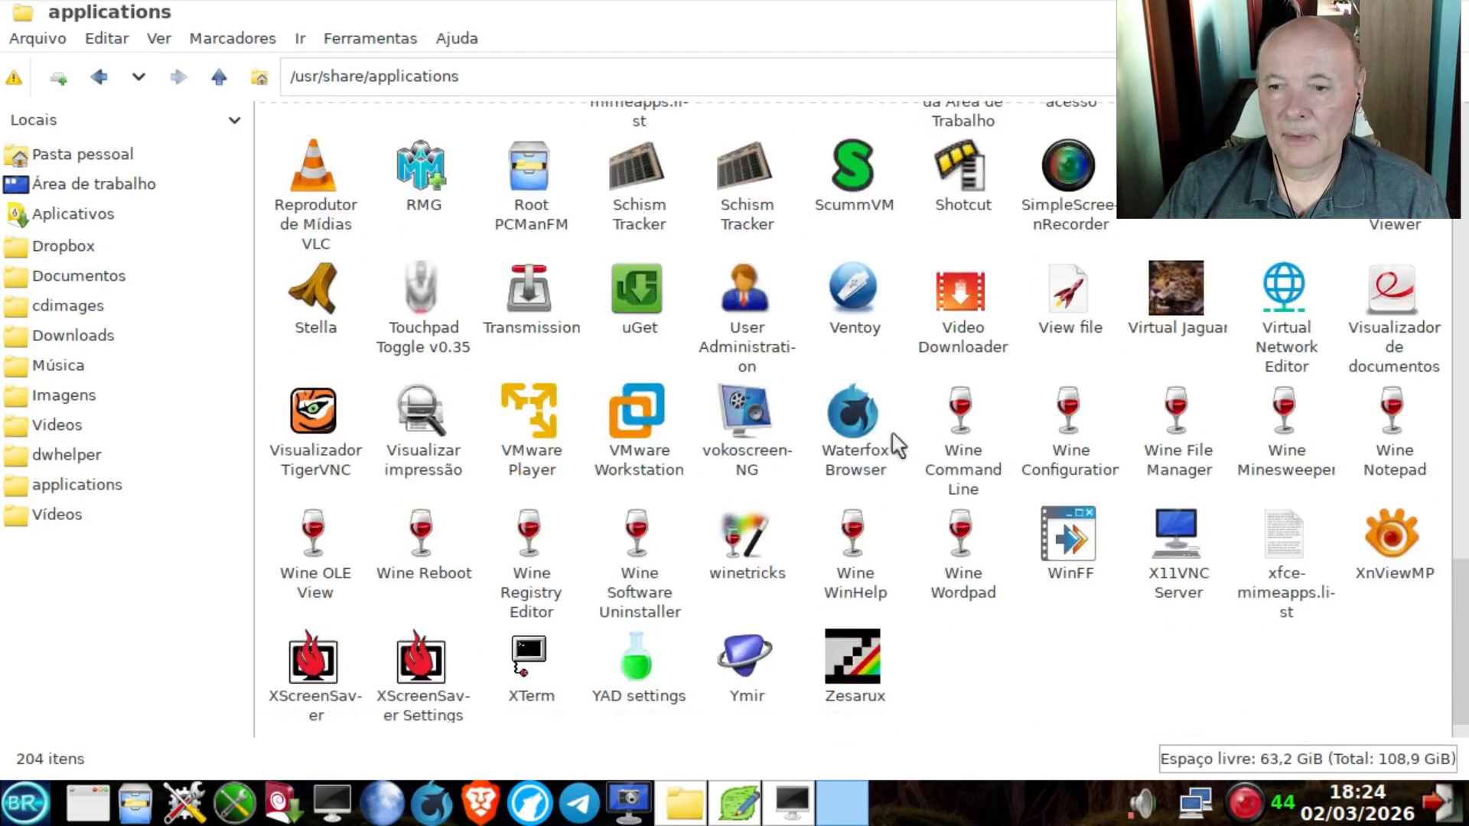
pyautogui.click(1289, 292)
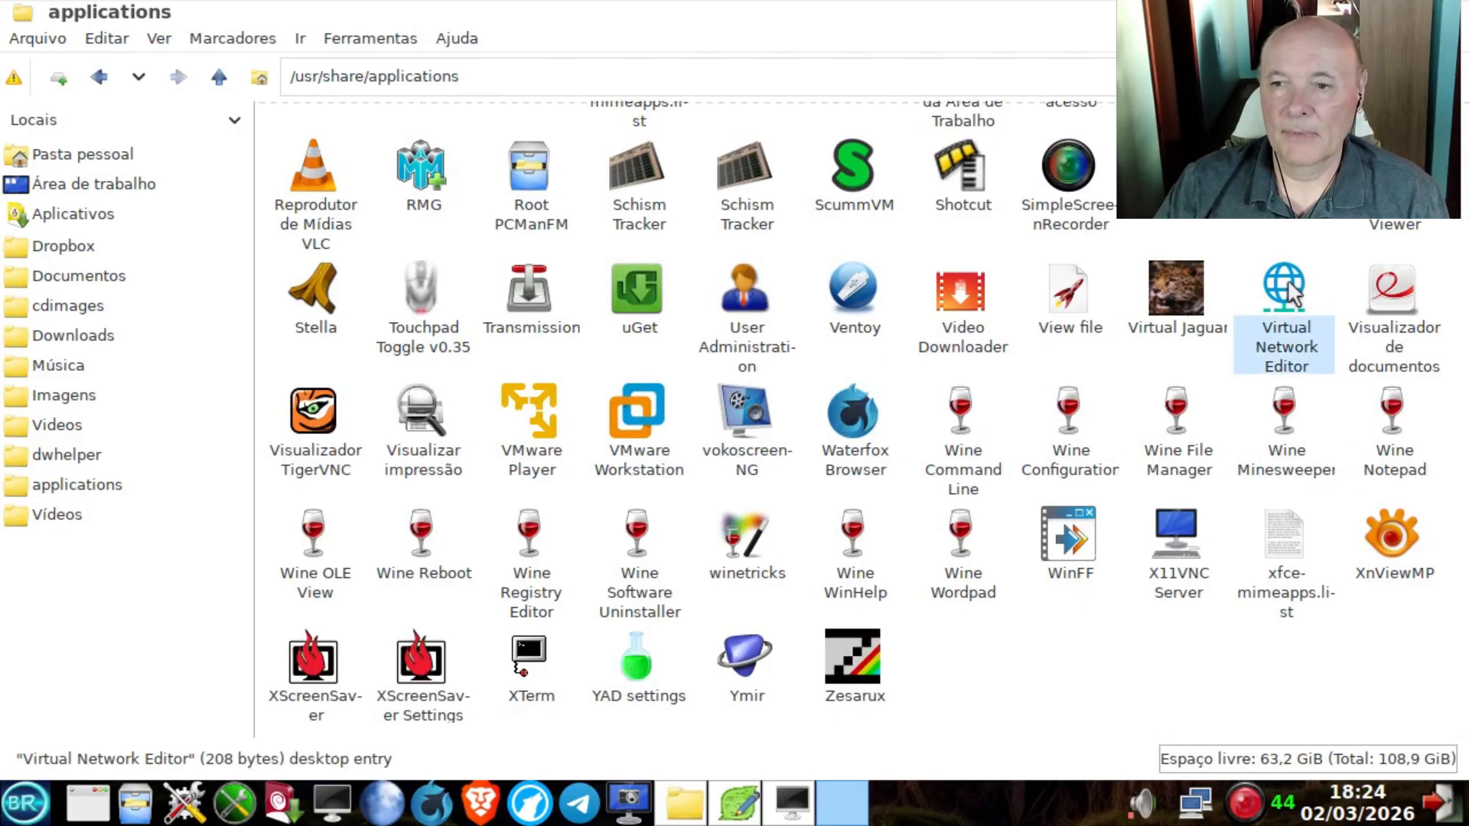
pyautogui.rightClick(1289, 292)
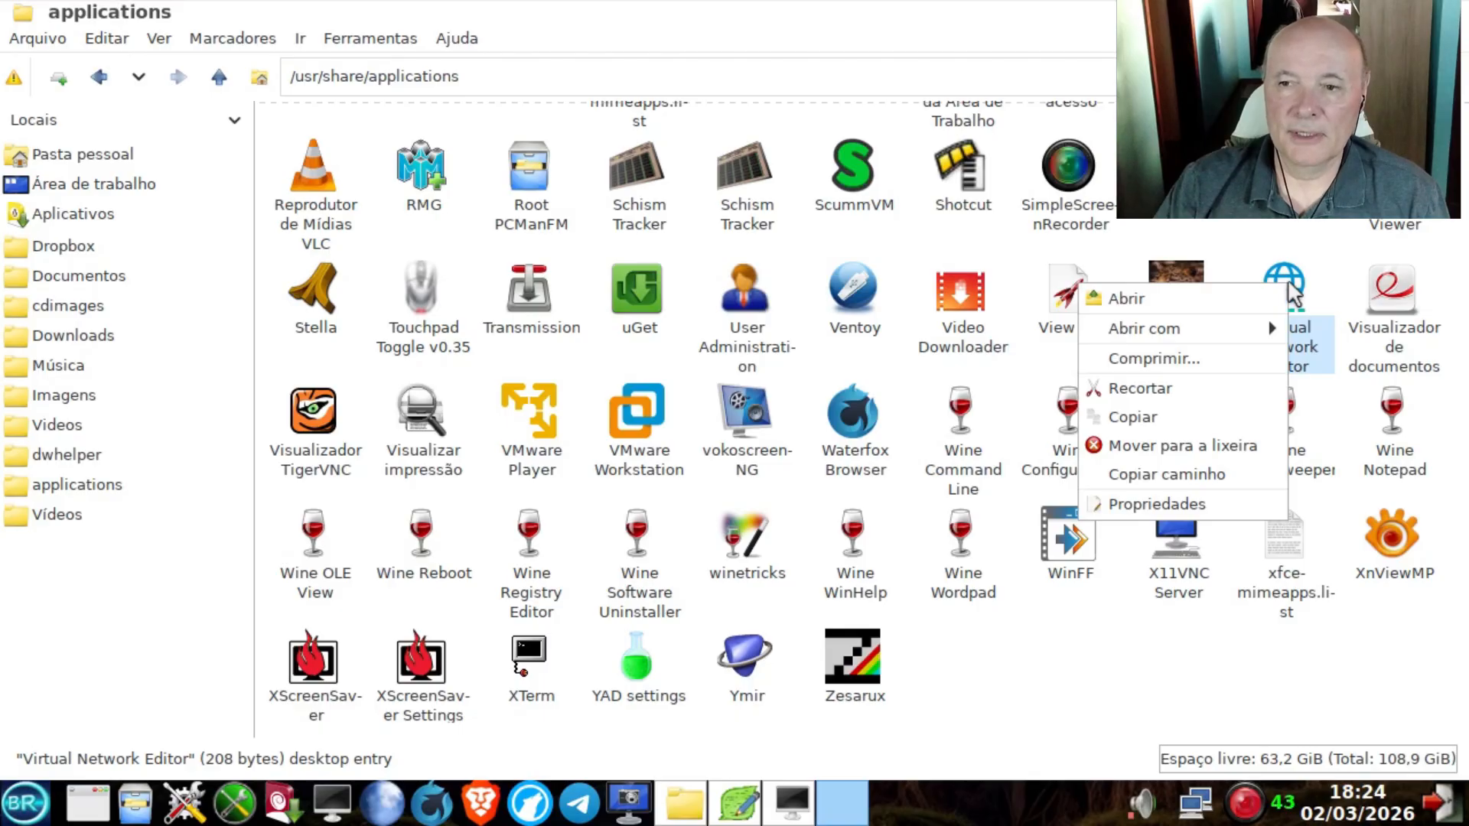
pyautogui.moveTo(1234, 327)
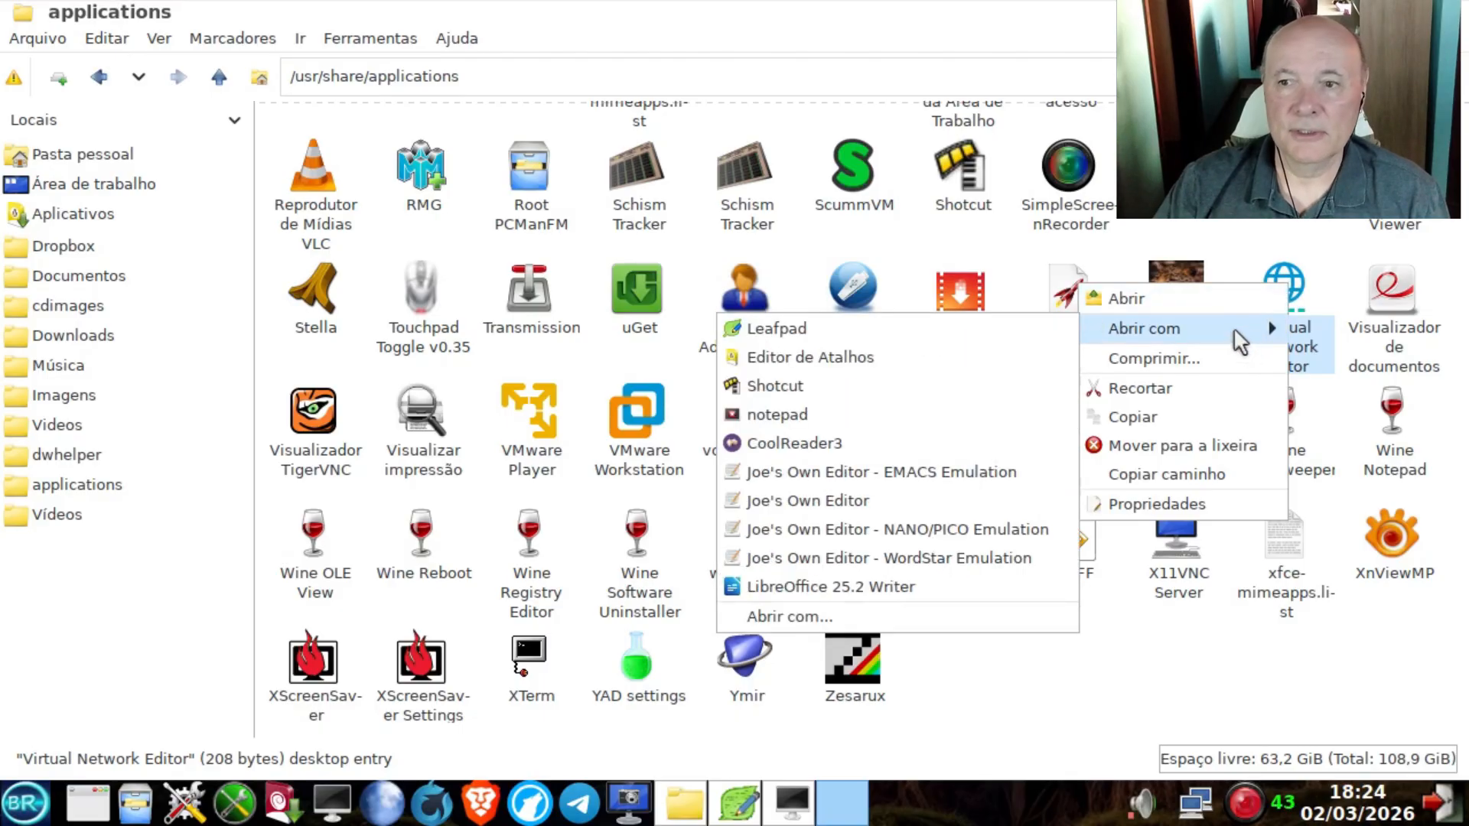
pyautogui.click(778, 358)
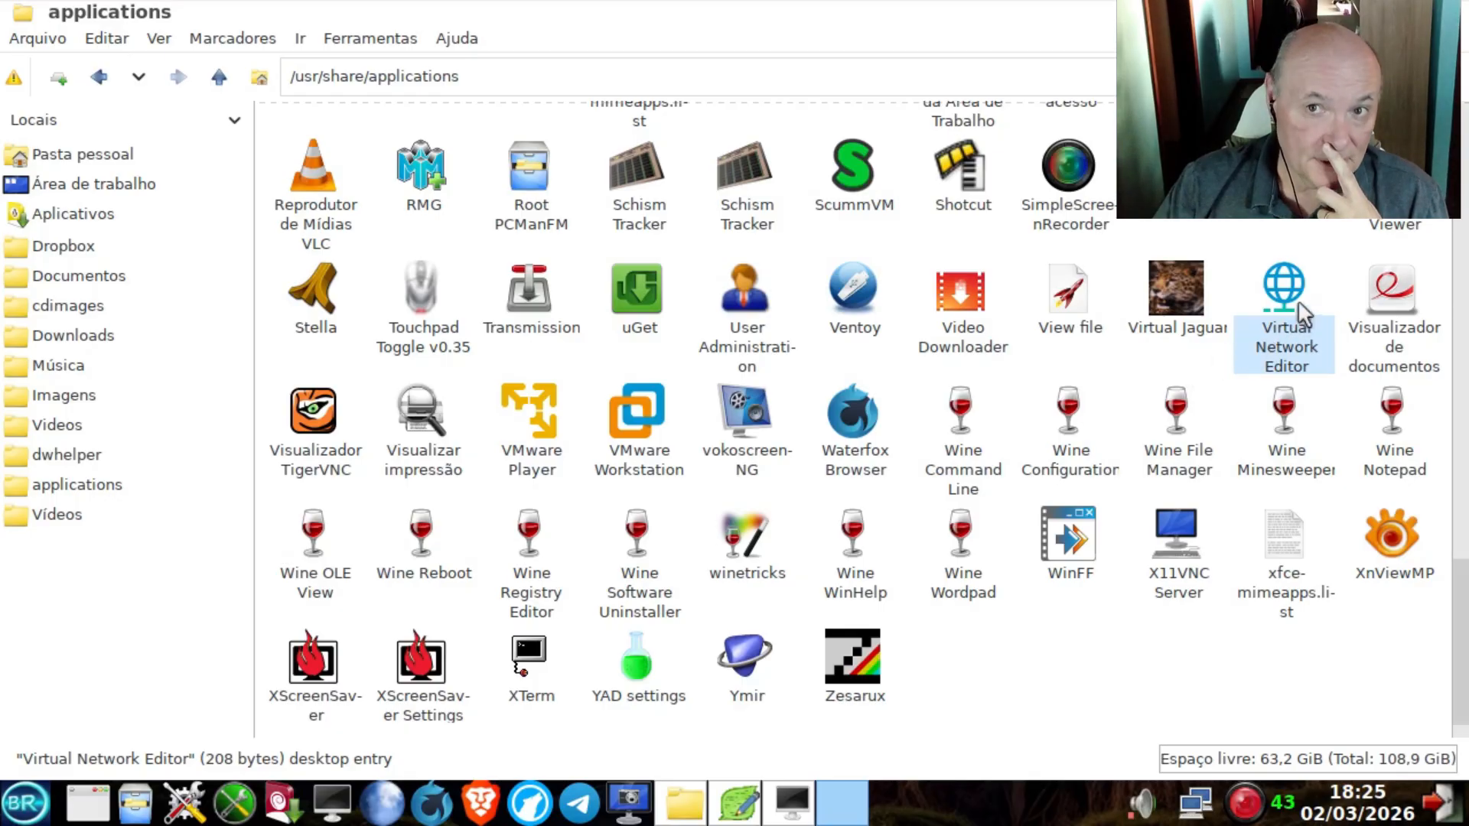
pyautogui.click(1315, 244)
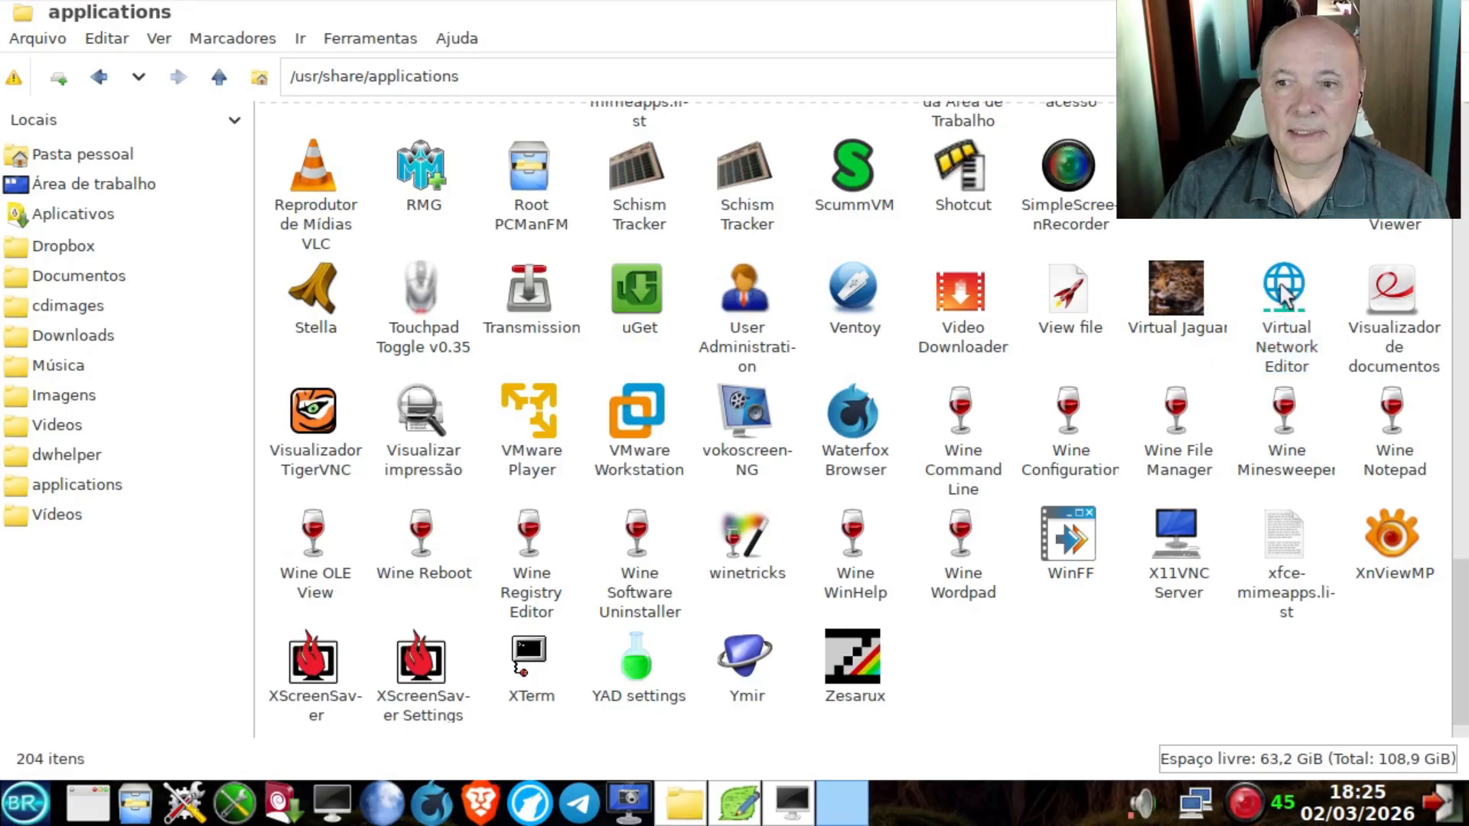
# Open the Virtual Network Editor launcher file as text with Leafpad.
pyautogui.click(1282, 284)
pyautogui.rightClick(1281, 287)
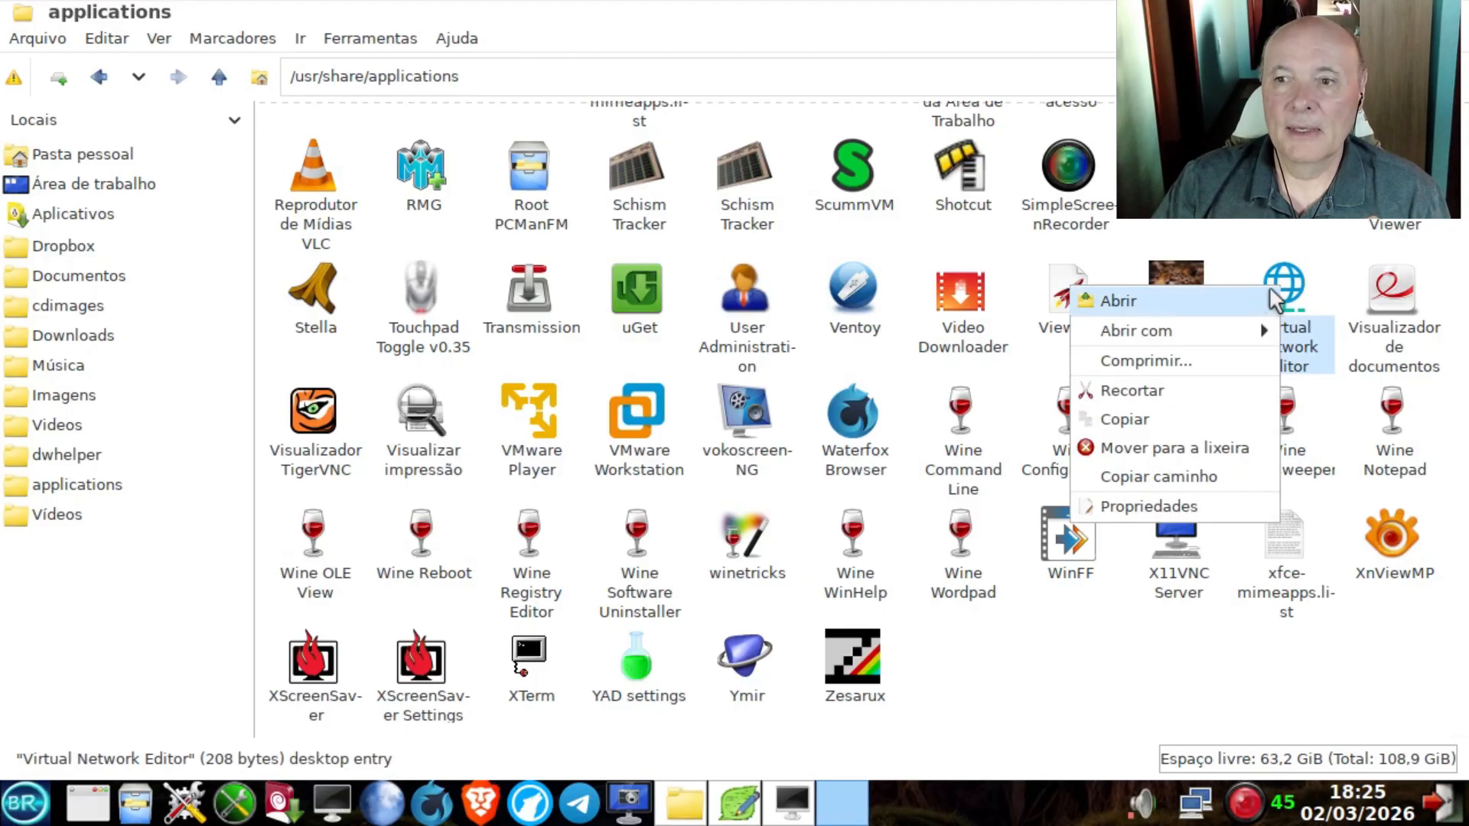
pyautogui.moveTo(1249, 339)
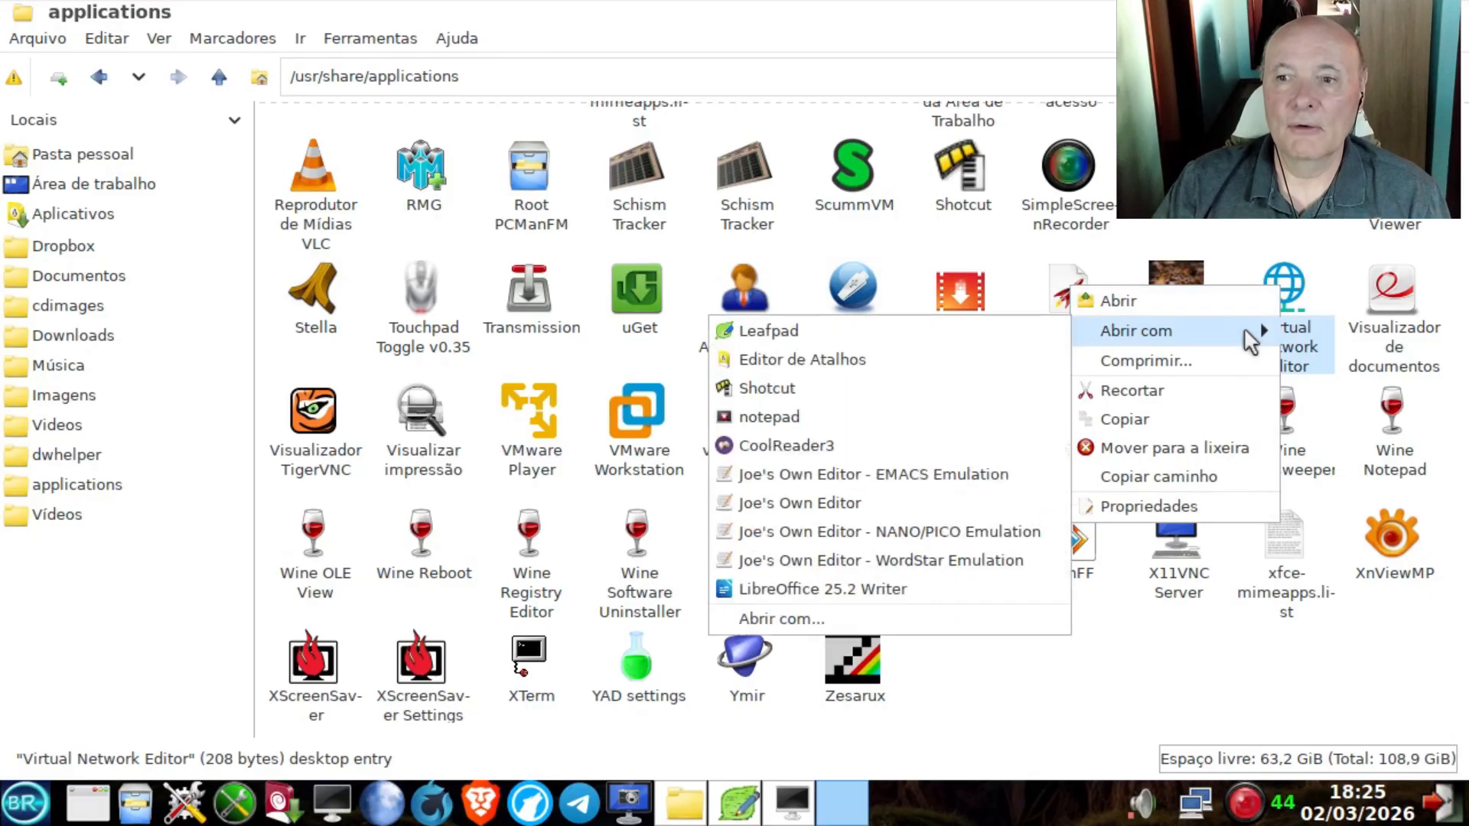
pyautogui.click(813, 331)
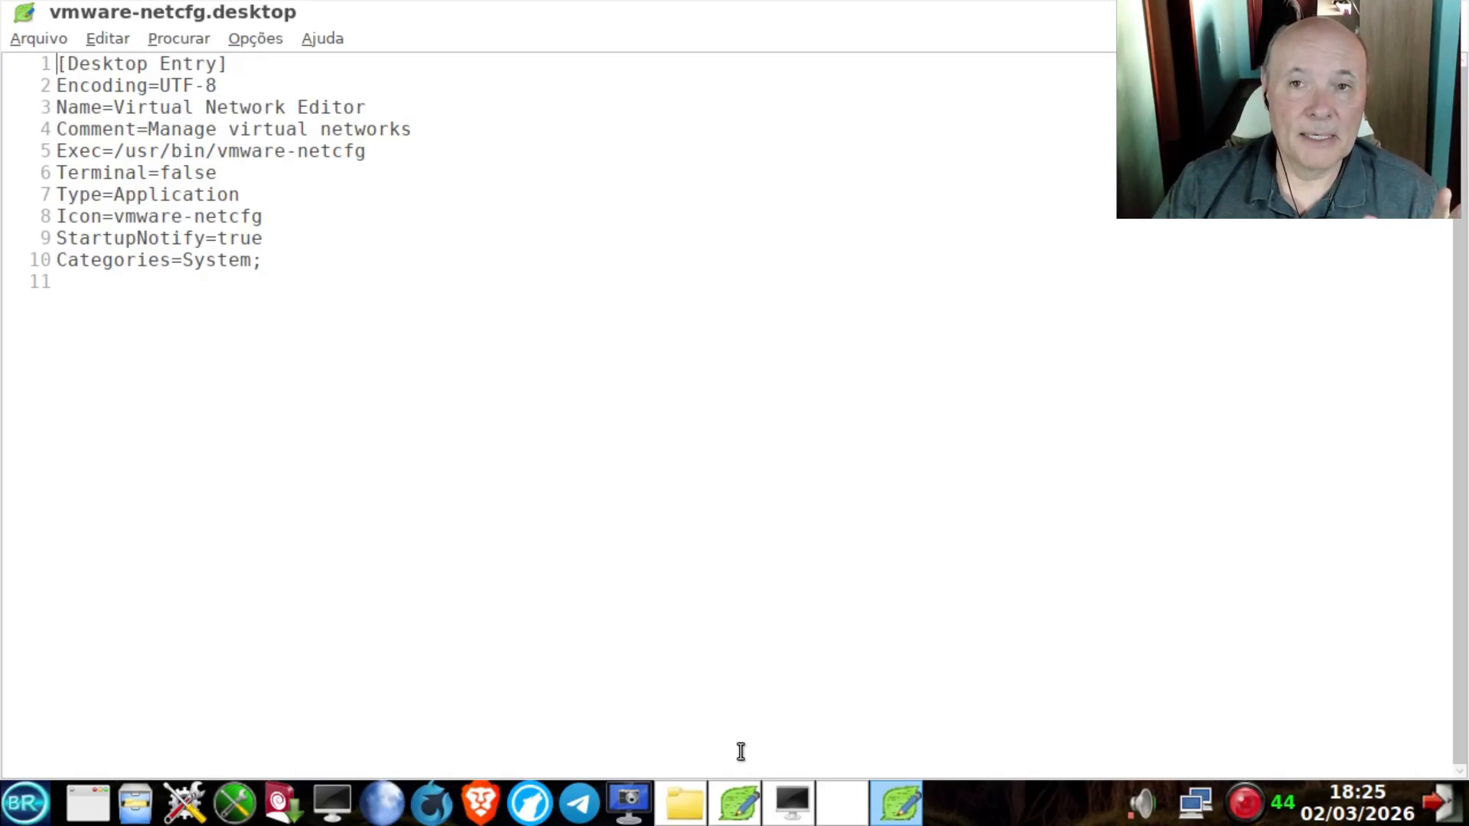
# Copy the Categories=X-MandrivaLinux-MoreApplications-Emulators line from the untitled text document.
pyautogui.click(738, 808)
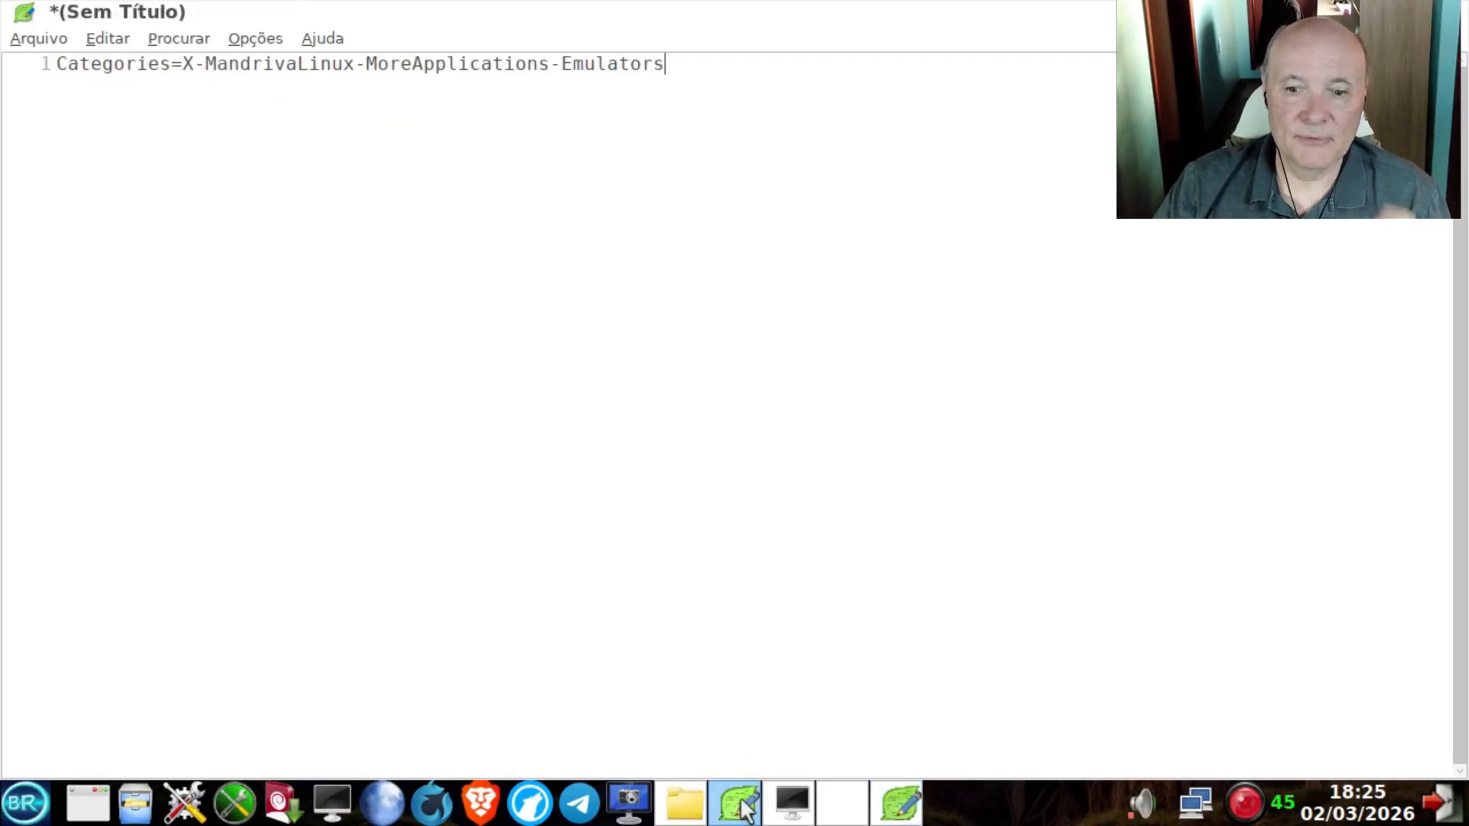
pyautogui.moveTo(664, 63); pyautogui.dragTo(20, 65)
pyautogui.hotkey('ctrl', 'c')
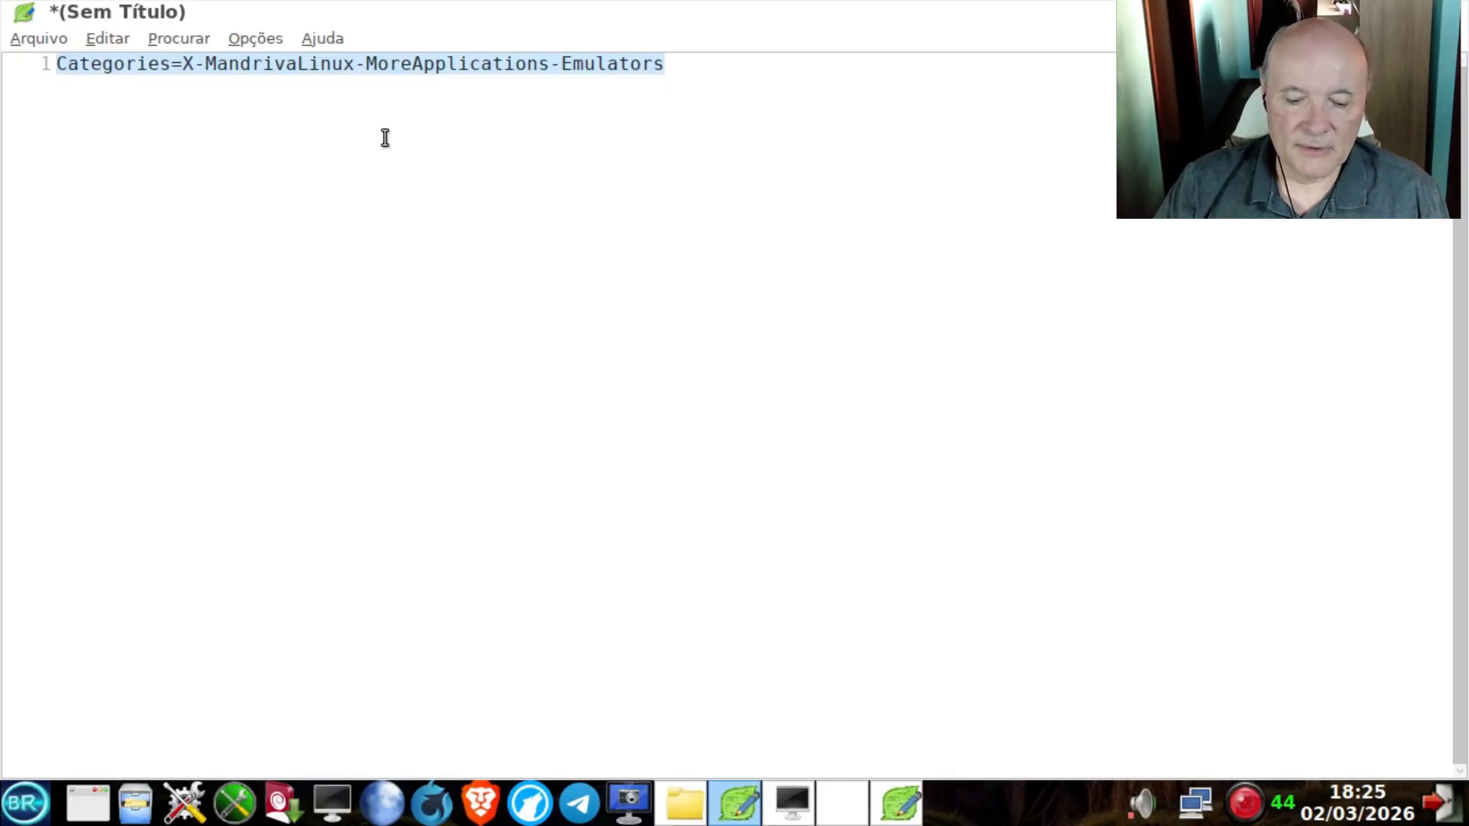
# Replace the Categories line in vmware-netcfg.desktop with Categories=X-MandrivaLinux-MoreApplications-Emulators; and save and close the file.
pyautogui.click(895, 802)
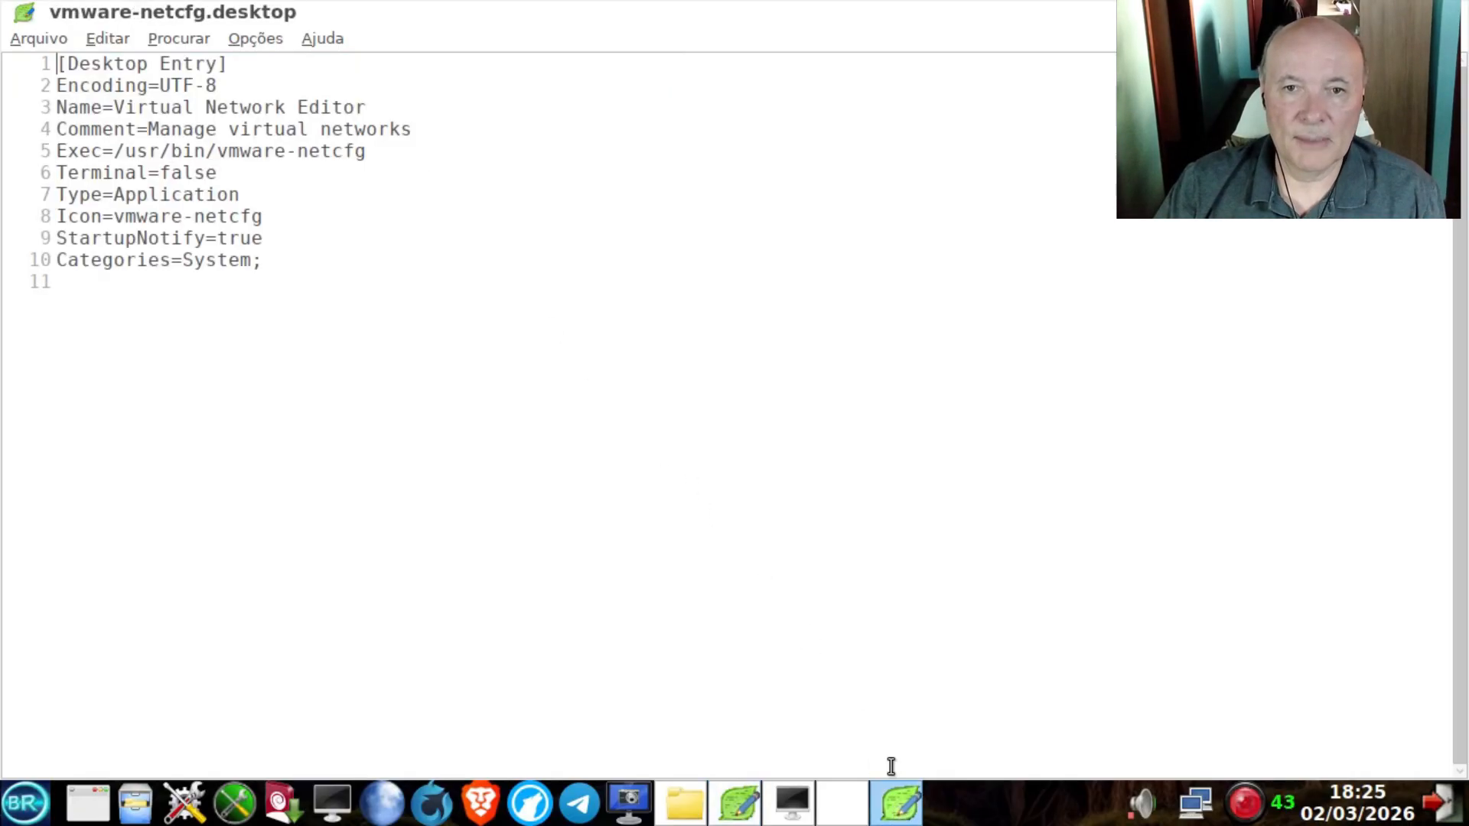
pyautogui.moveTo(282, 263); pyautogui.dragTo(26, 259)
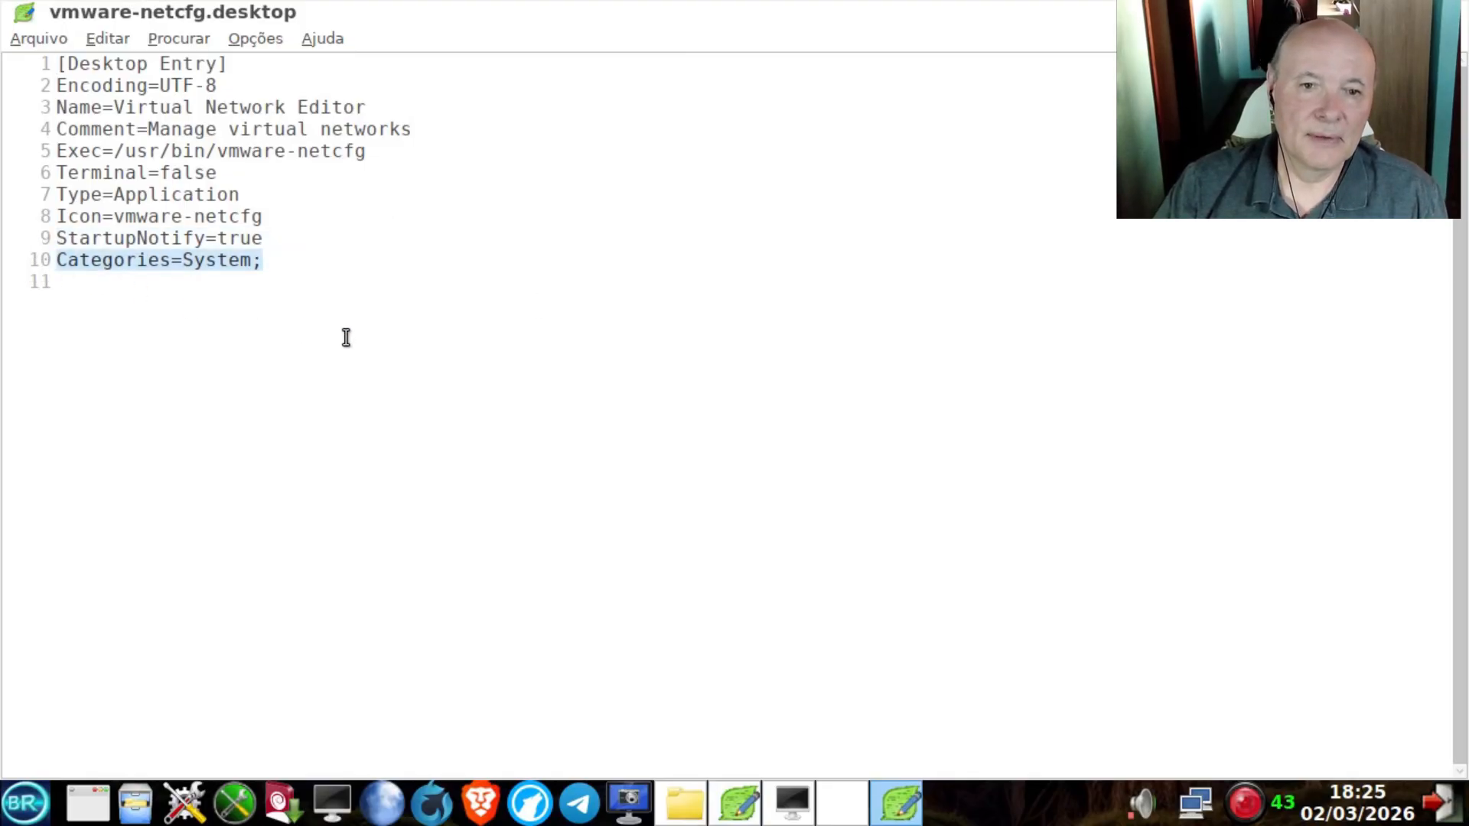
pyautogui.hotkey('ctrl', 'v')
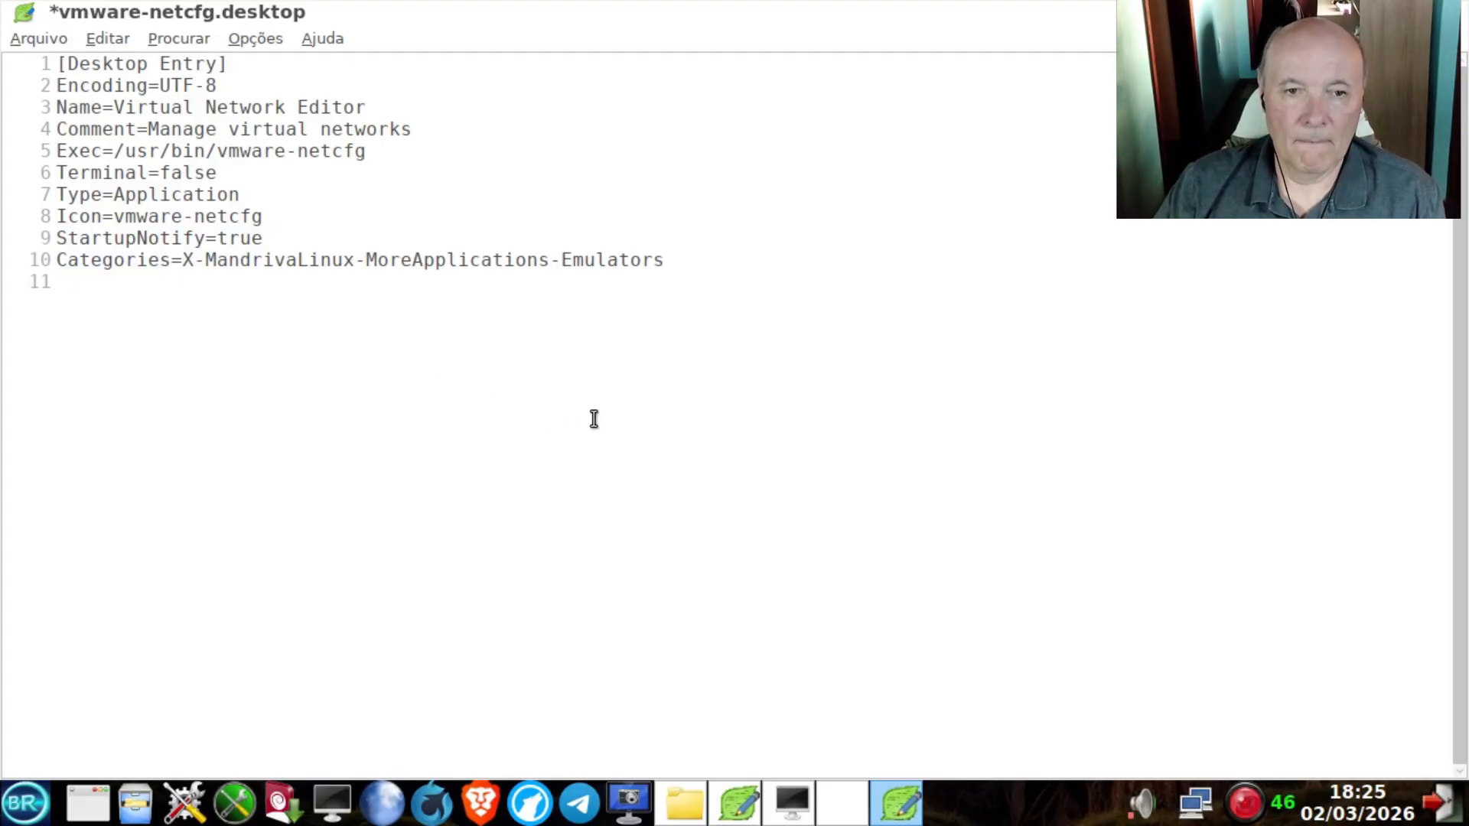
pyautogui.write(';')
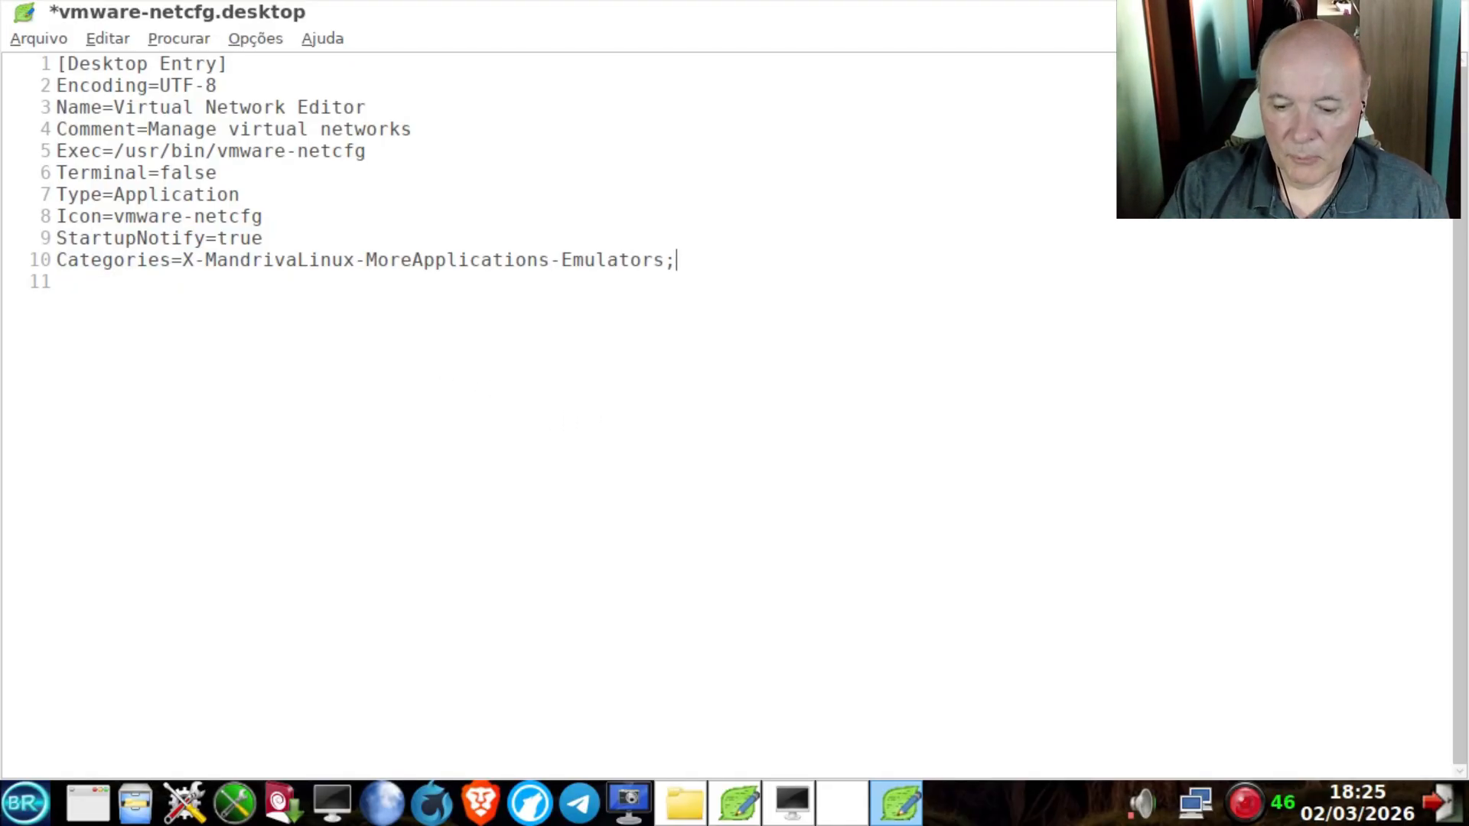
pyautogui.hotkey('ctrl', 's')
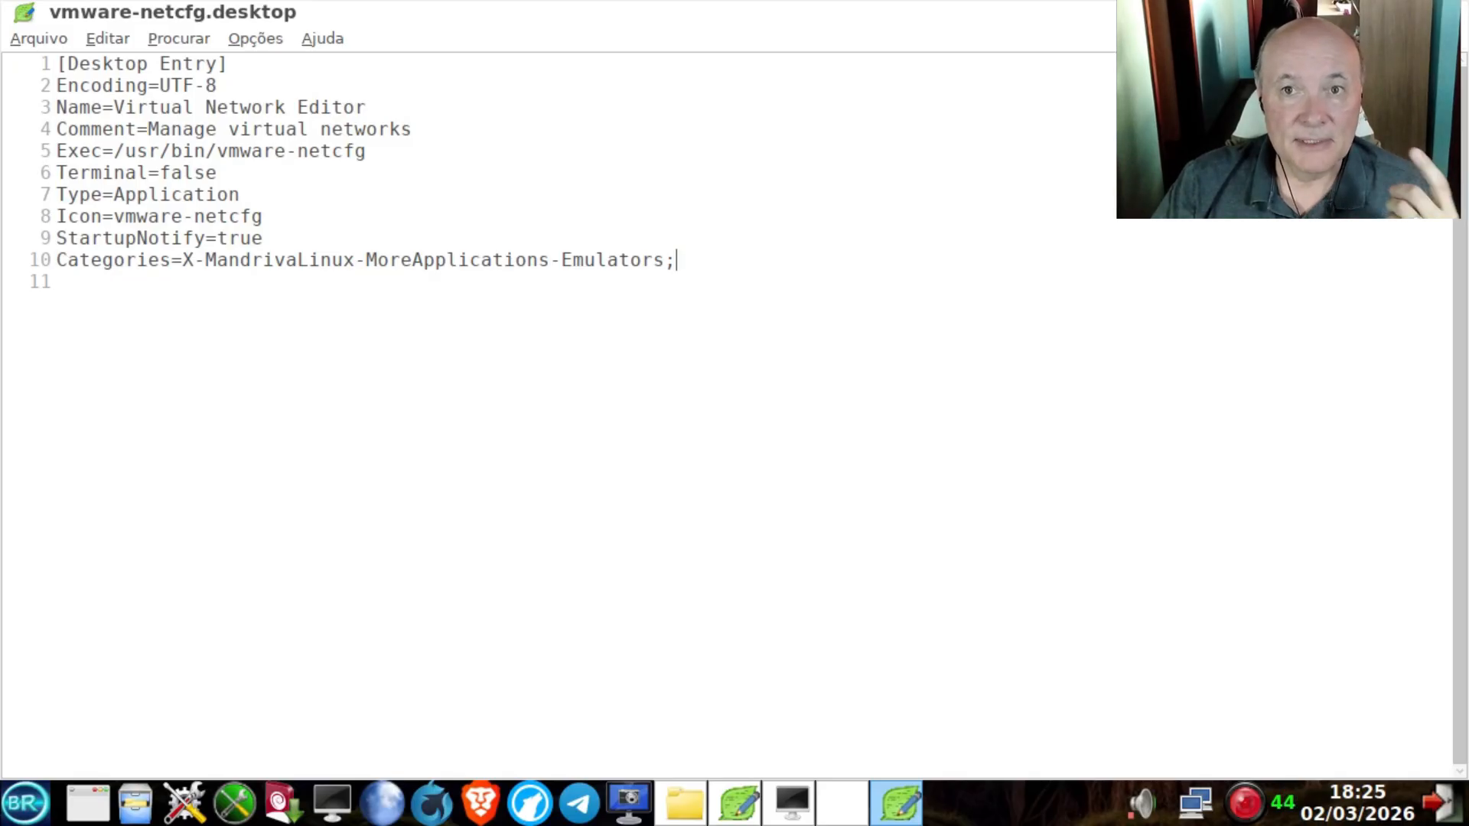
pyautogui.hotkey('ctrl', 'w')
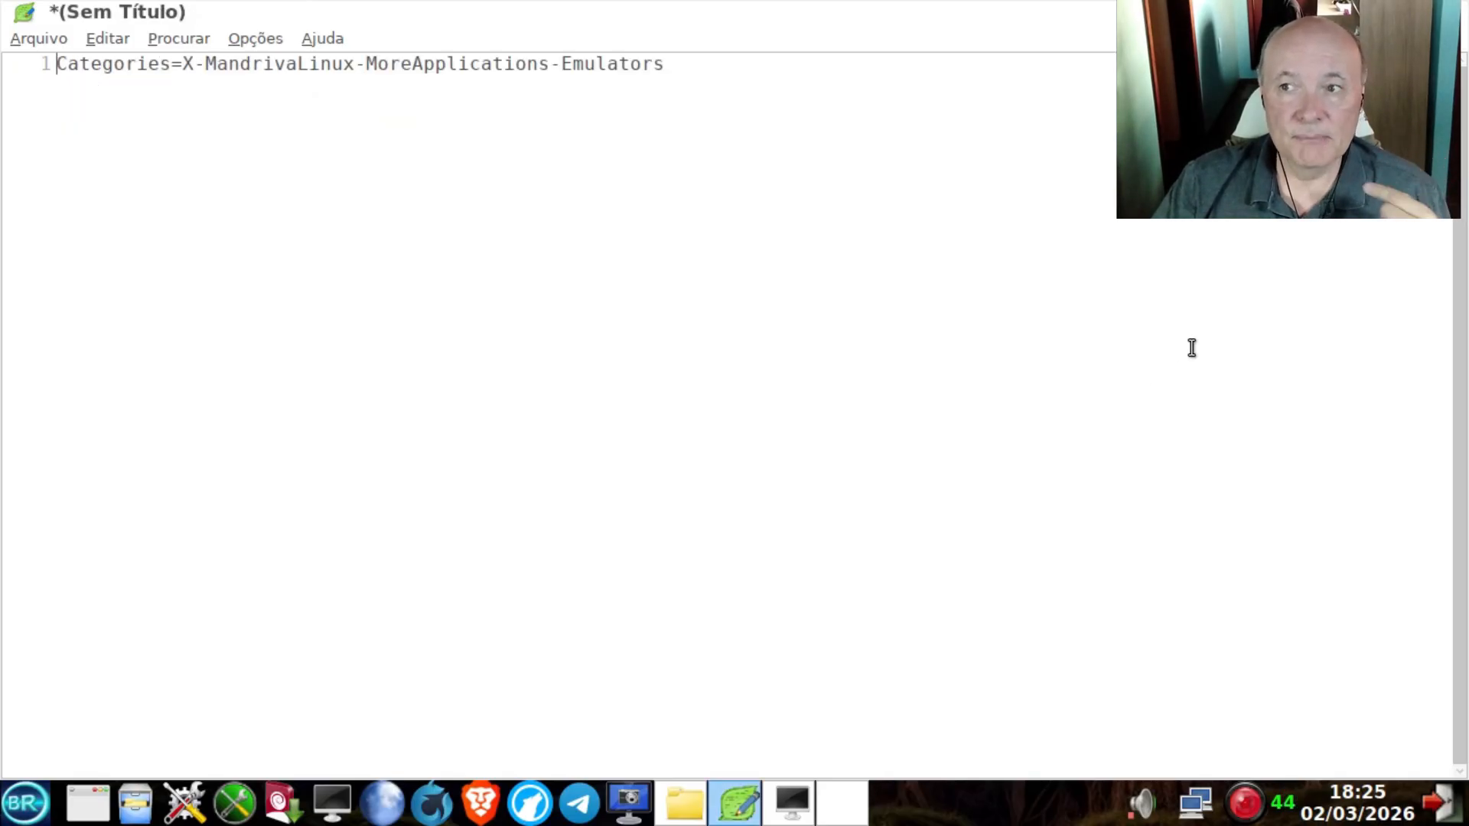
# Open the VMware Player launcher from the root file manager's applications folder as text with Leafpad.
pyautogui.click(683, 803)
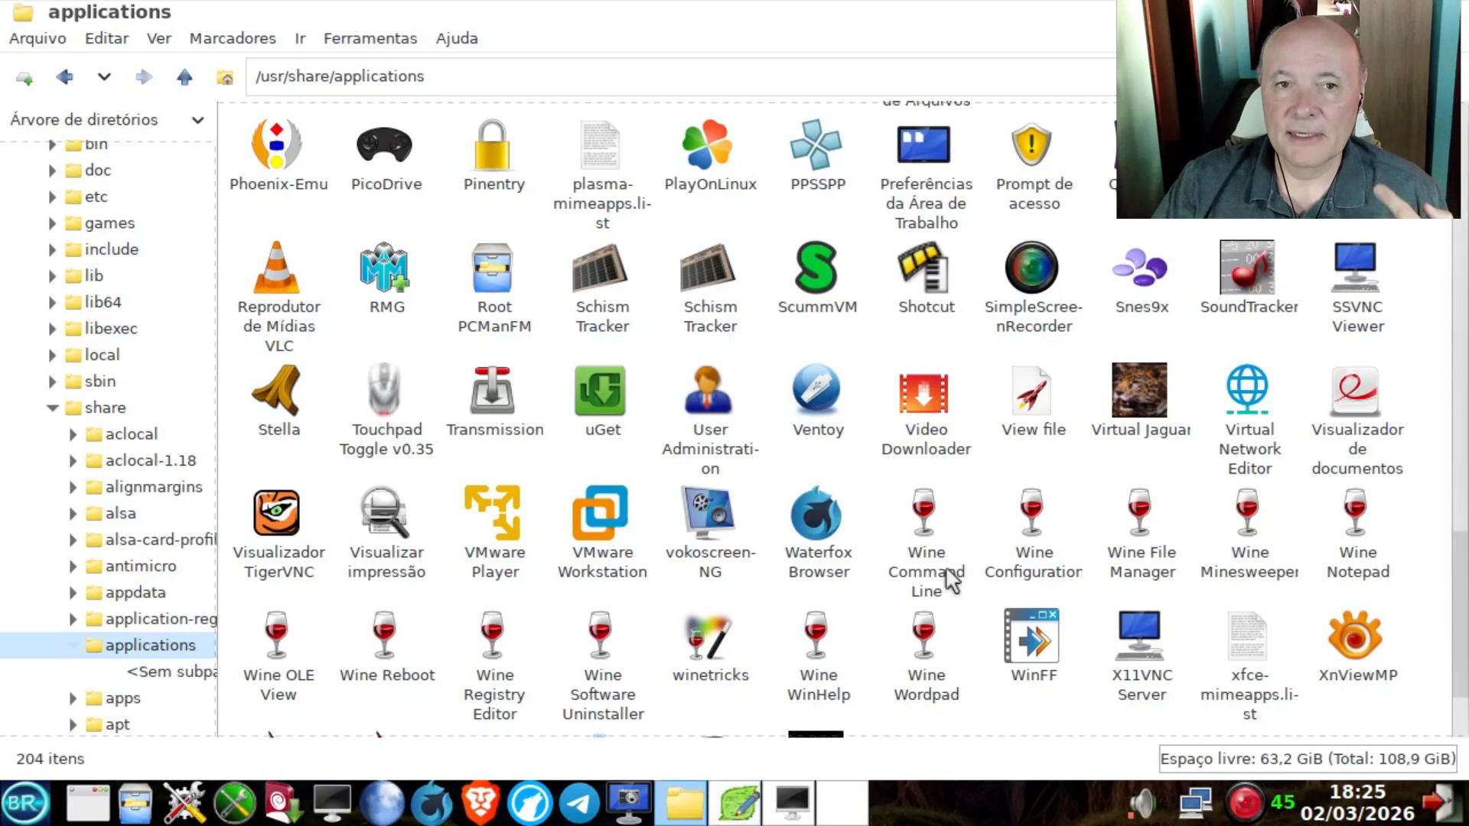
pyautogui.click(490, 514)
pyautogui.rightClick(490, 514)
pyautogui.moveTo(543, 550)
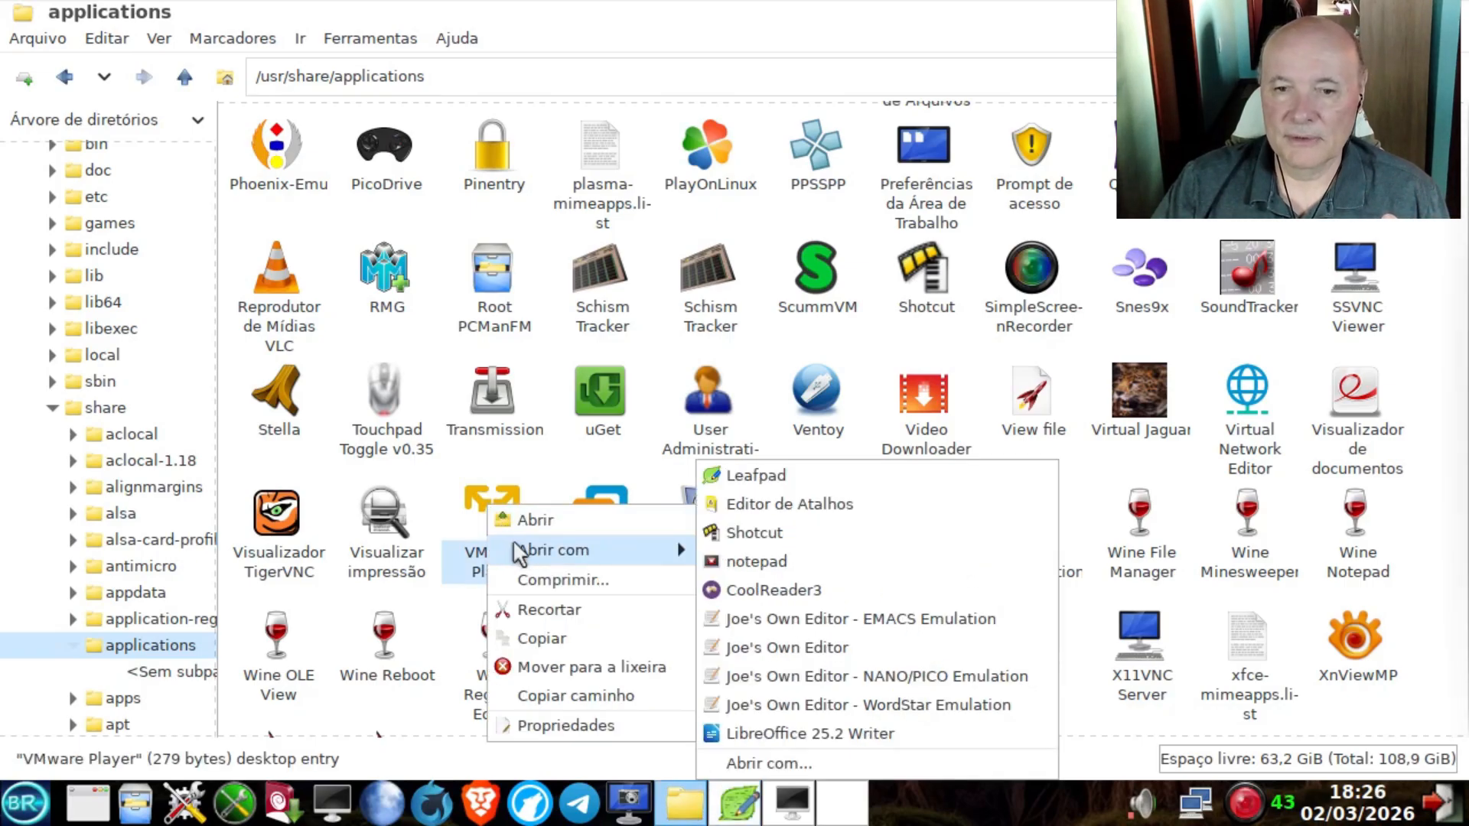
pyautogui.click(782, 477)
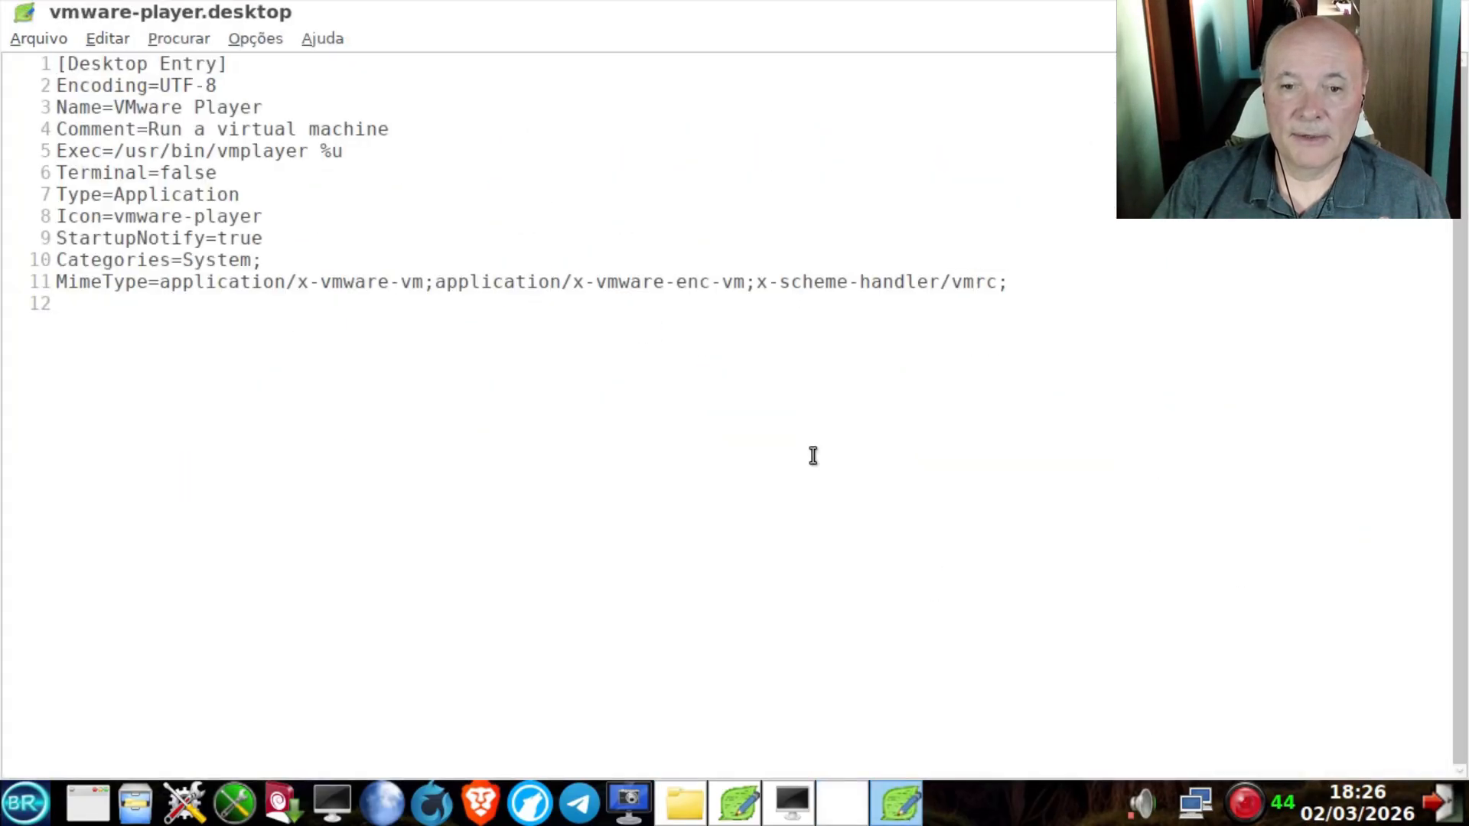
# Replace the Categories line in vmware-player.desktop with Categories=X-MandrivaLinux-MoreApplications-Emulators; and save and close the file.
pyautogui.click(303, 261)
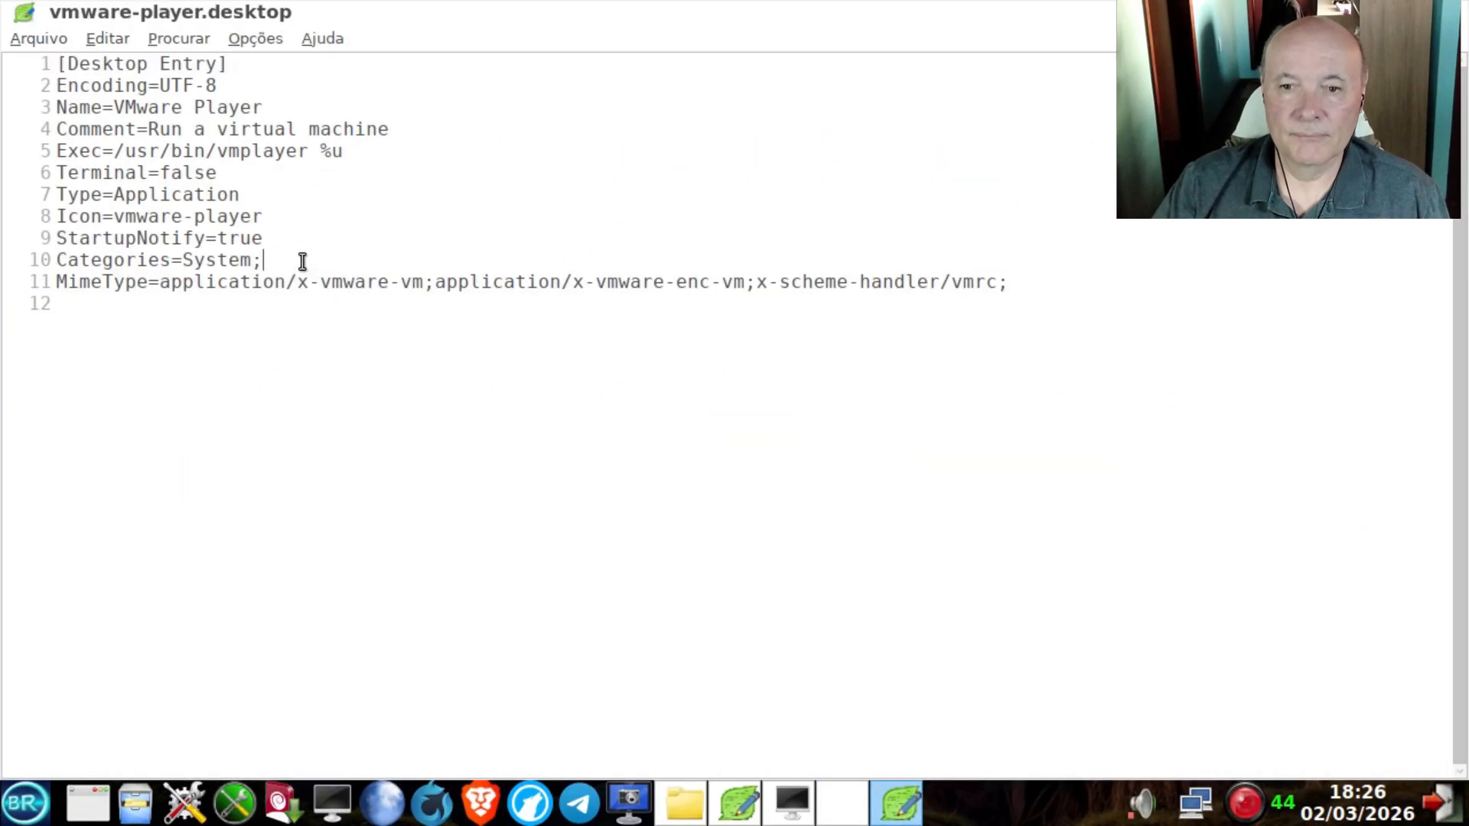
pyautogui.moveTo(302, 262); pyautogui.dragTo(34, 260)
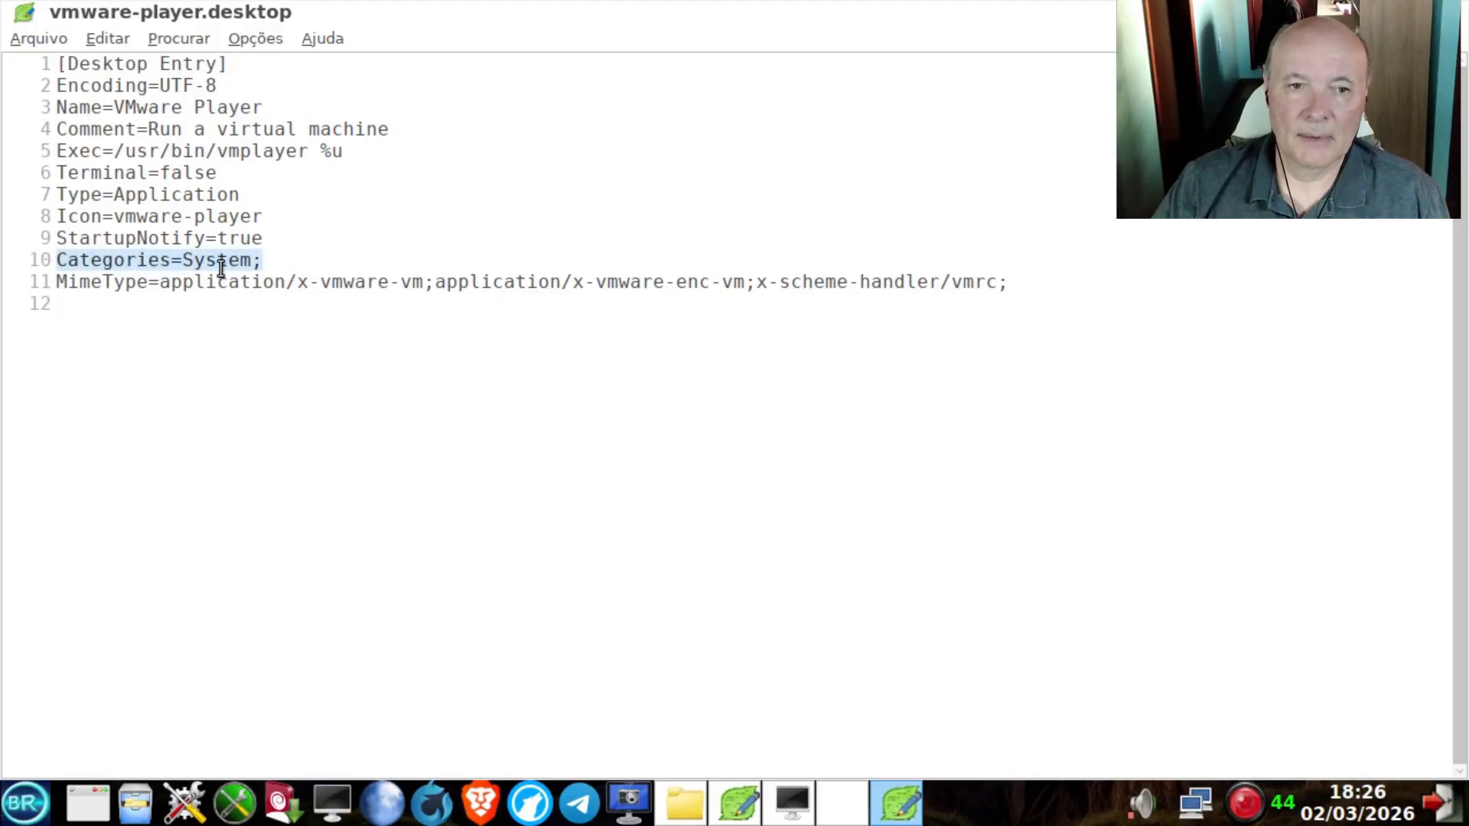
pyautogui.hotkey('ctrl', 'v')
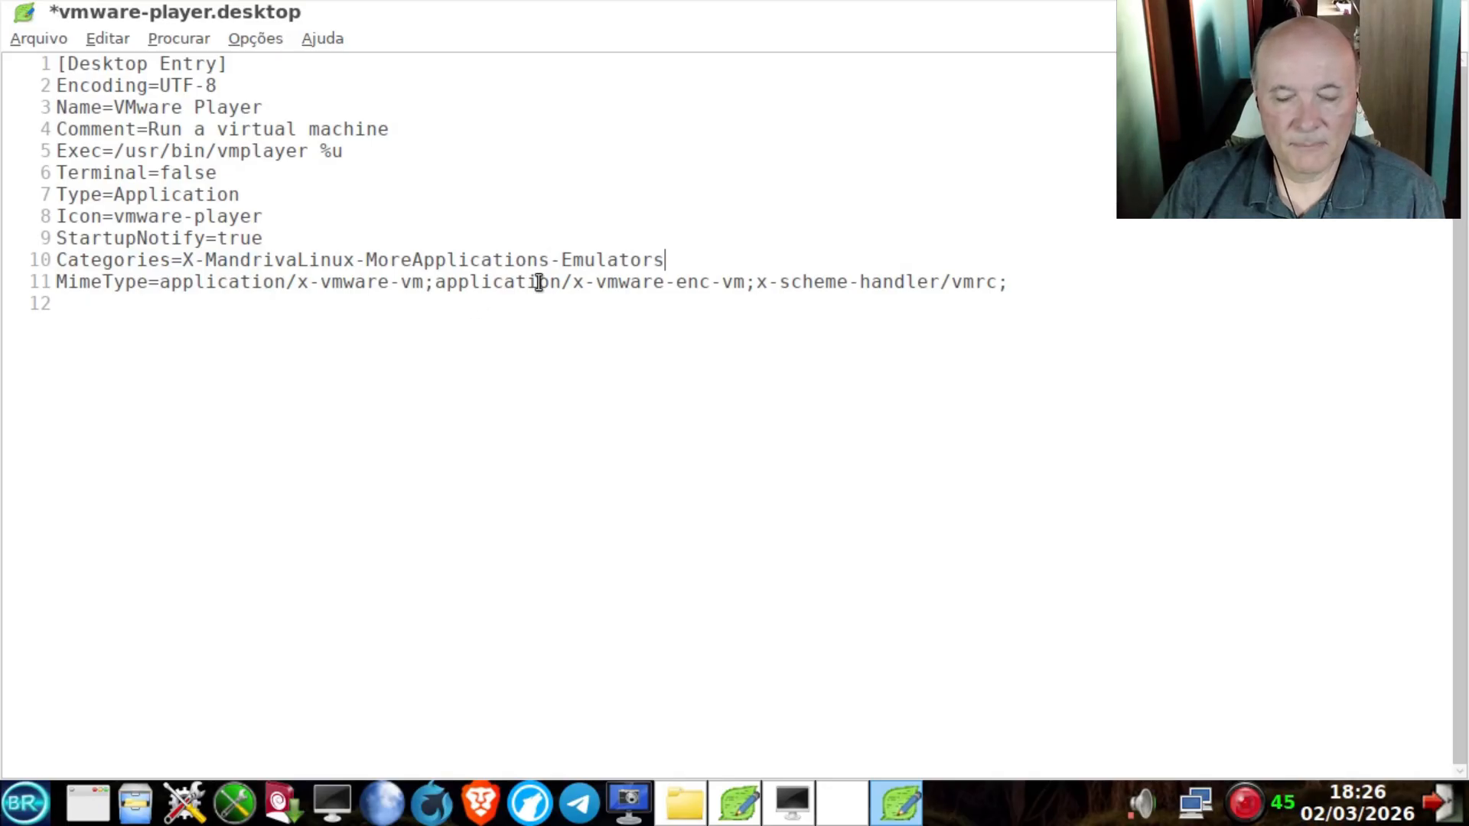
pyautogui.write(';')
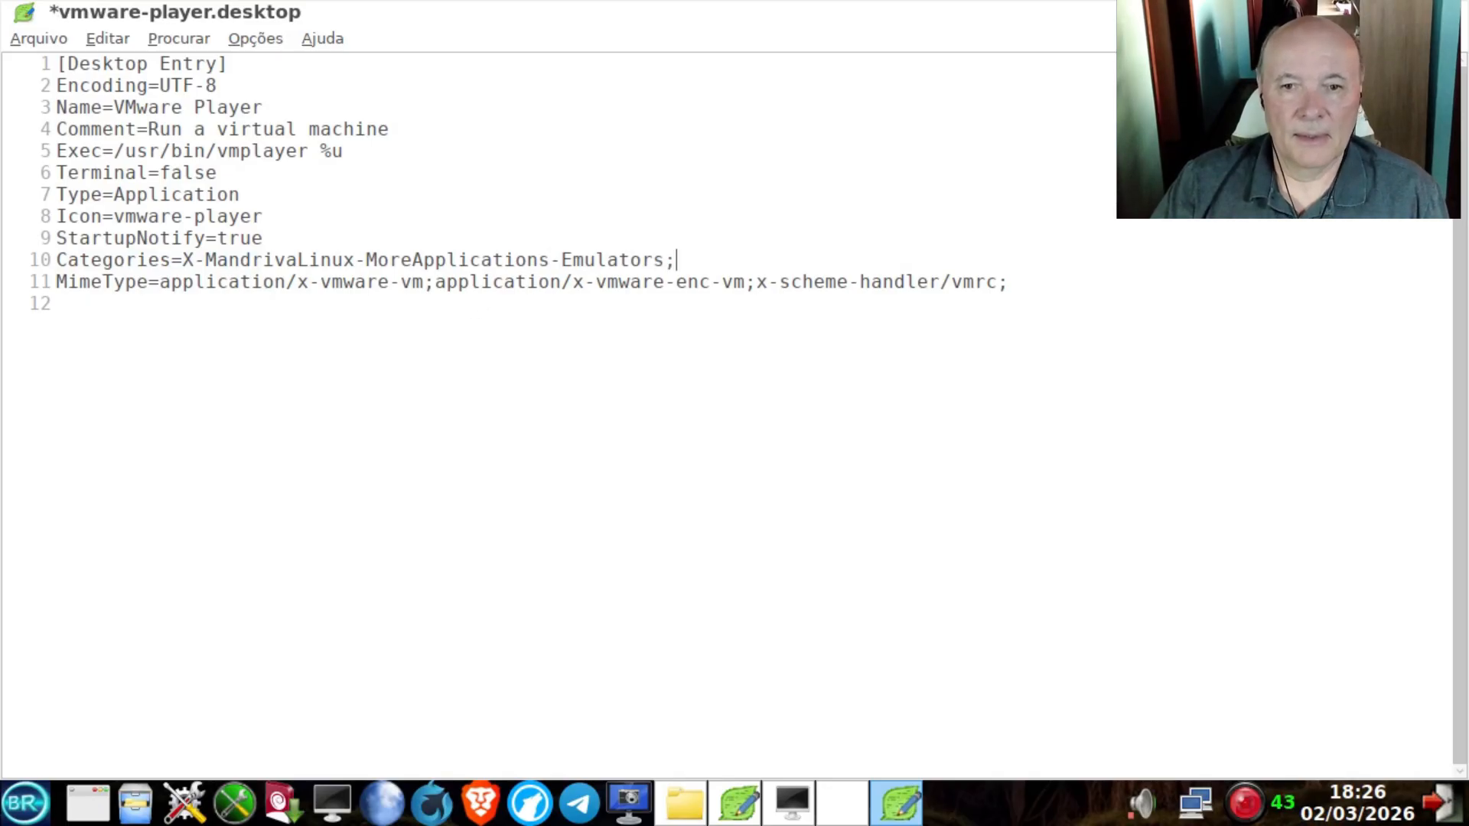
pyautogui.hotkey('ctrl', 's')
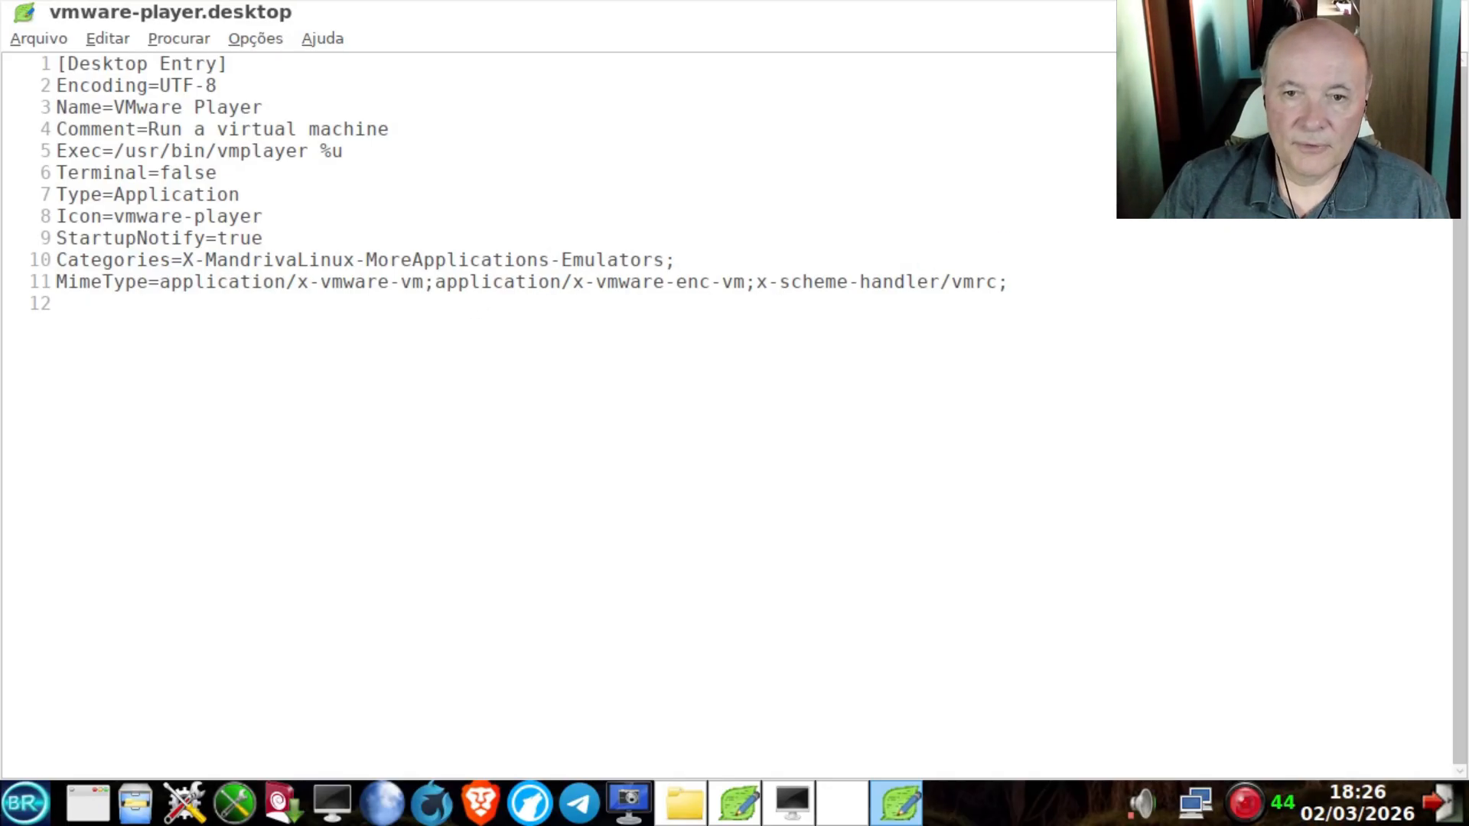
pyautogui.hotkey('ctrl', 'q')
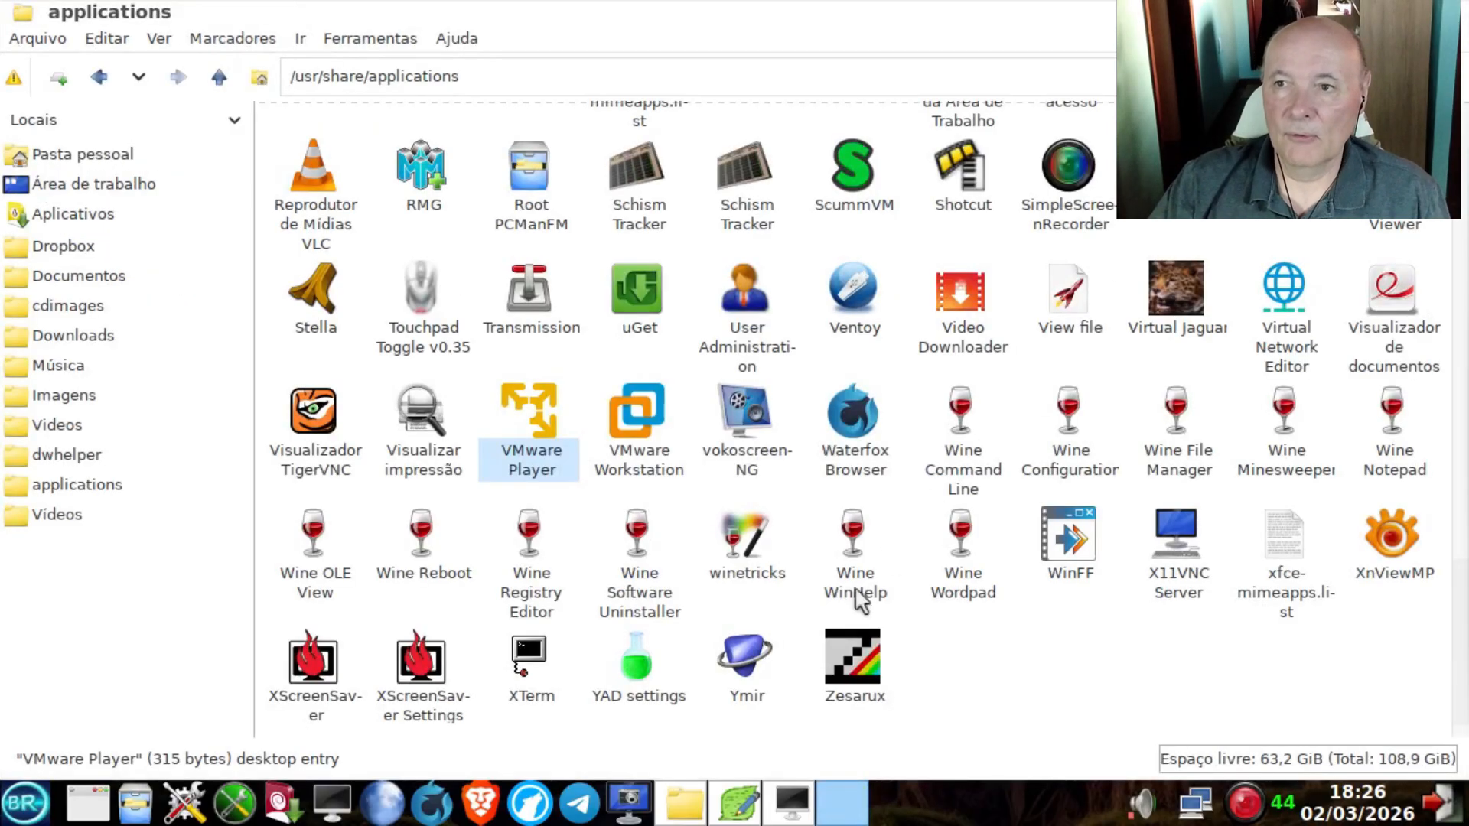
# Open the VMware Workstation launcher file as text with Leafpad.
pyautogui.click(640, 417)
pyautogui.rightClick(641, 411)
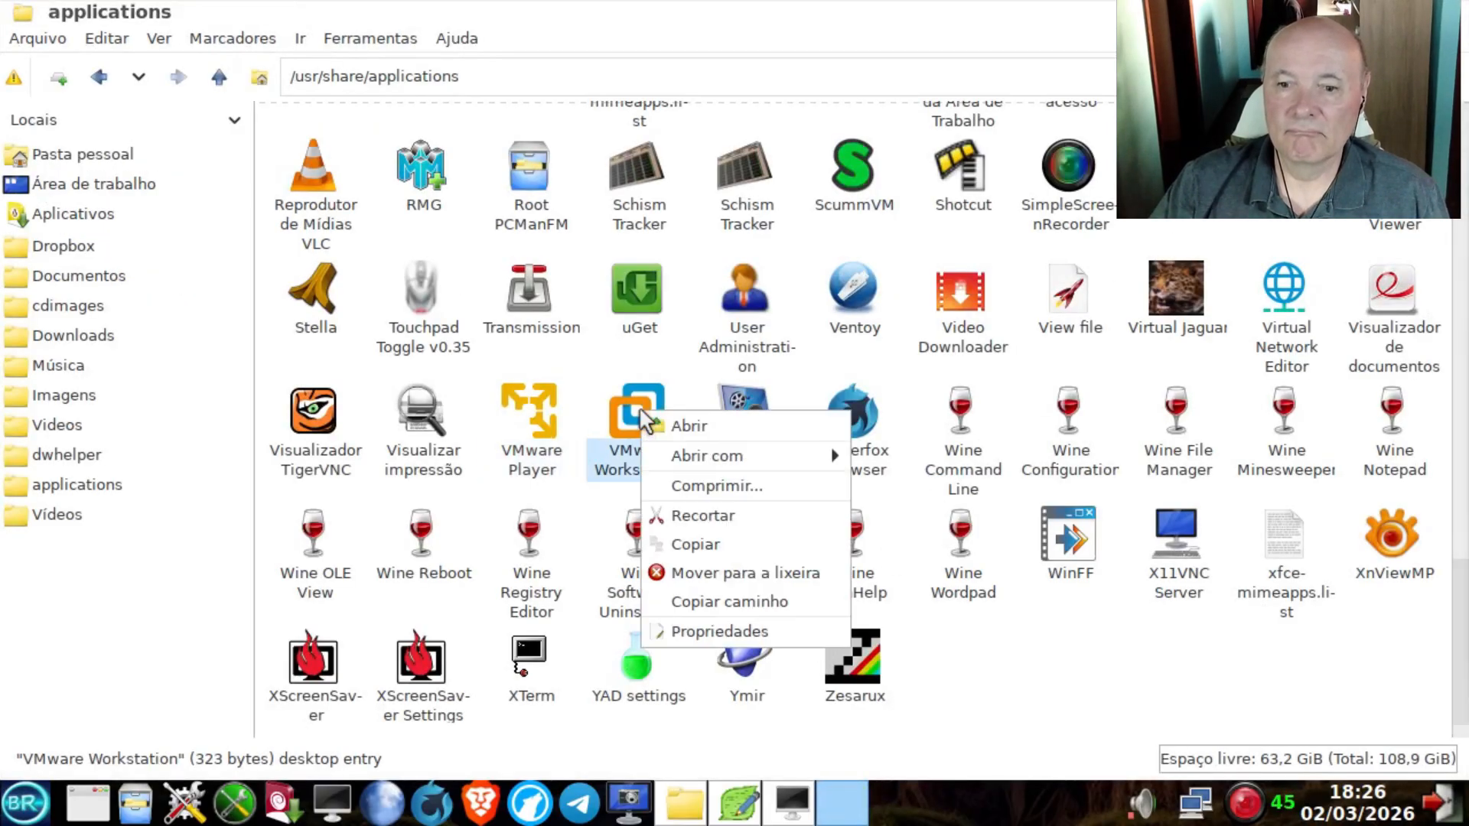
pyautogui.moveTo(678, 448)
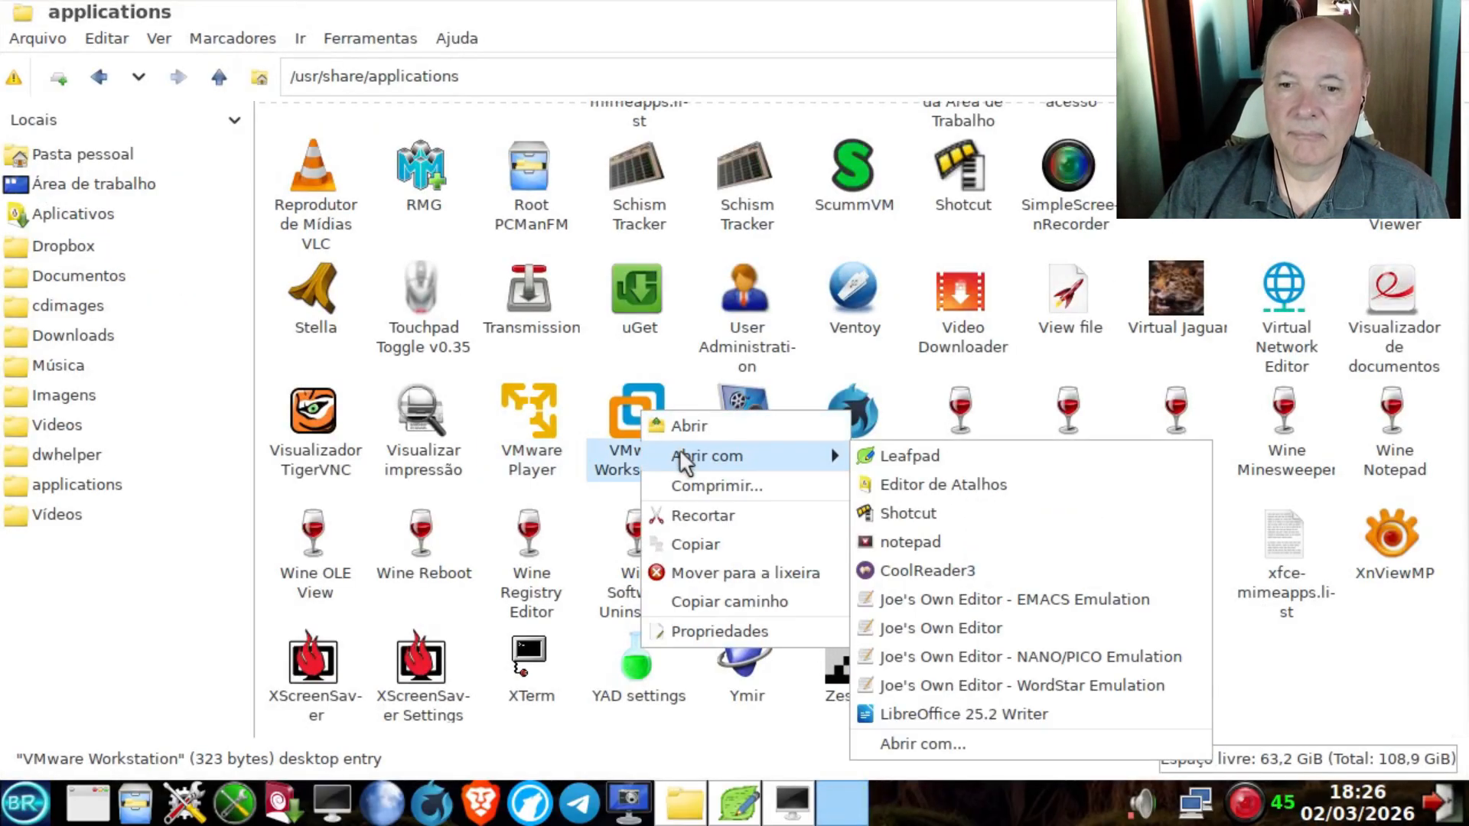
pyautogui.click(938, 451)
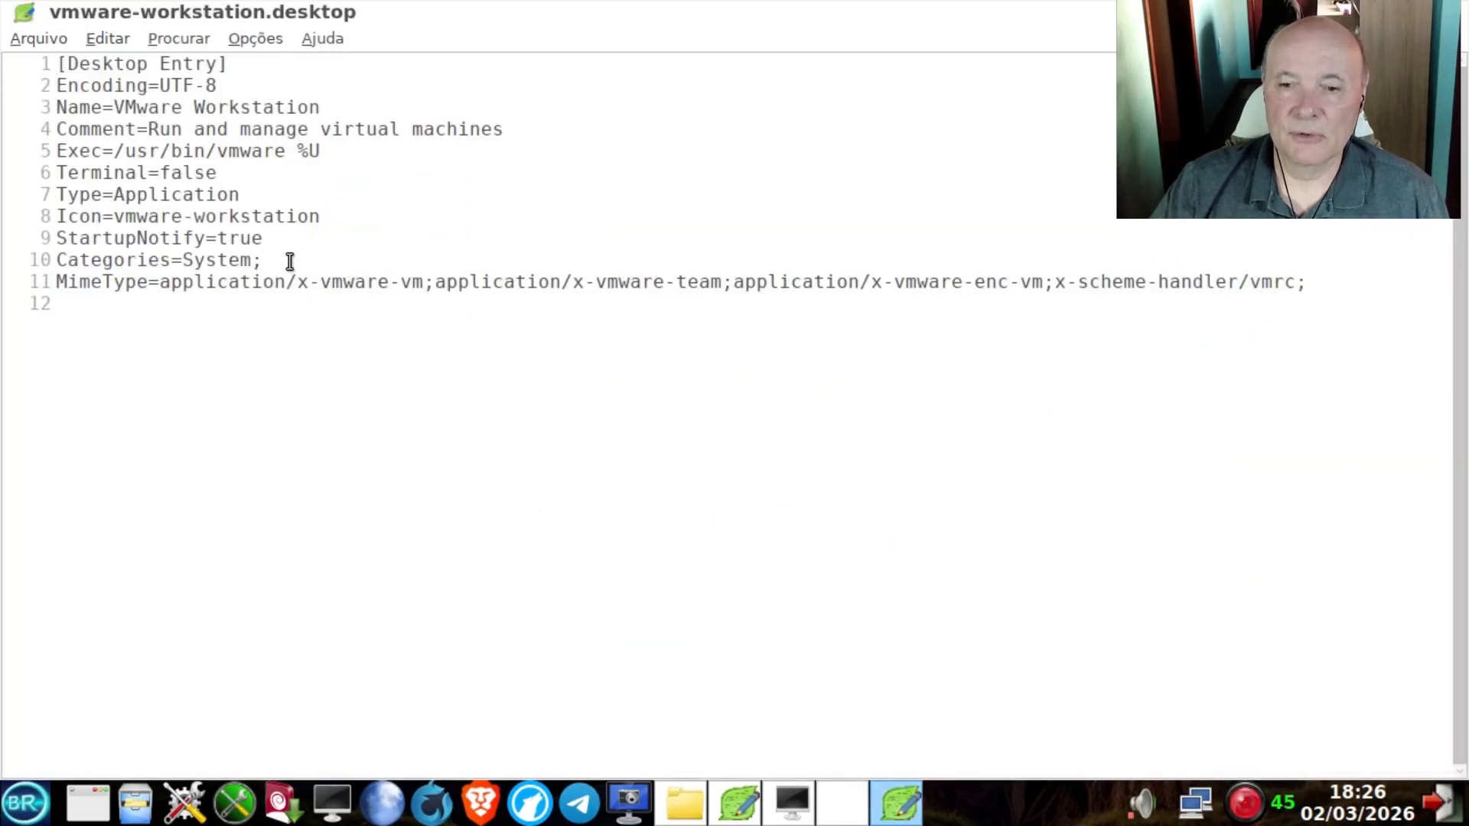
# Replace the Categories line in vmware-workstation.desktop with Categories=X-MandrivaLinux-MoreApplications-Emulators; and save and close the file.
pyautogui.moveTo(290, 261); pyautogui.dragTo(45, 260)
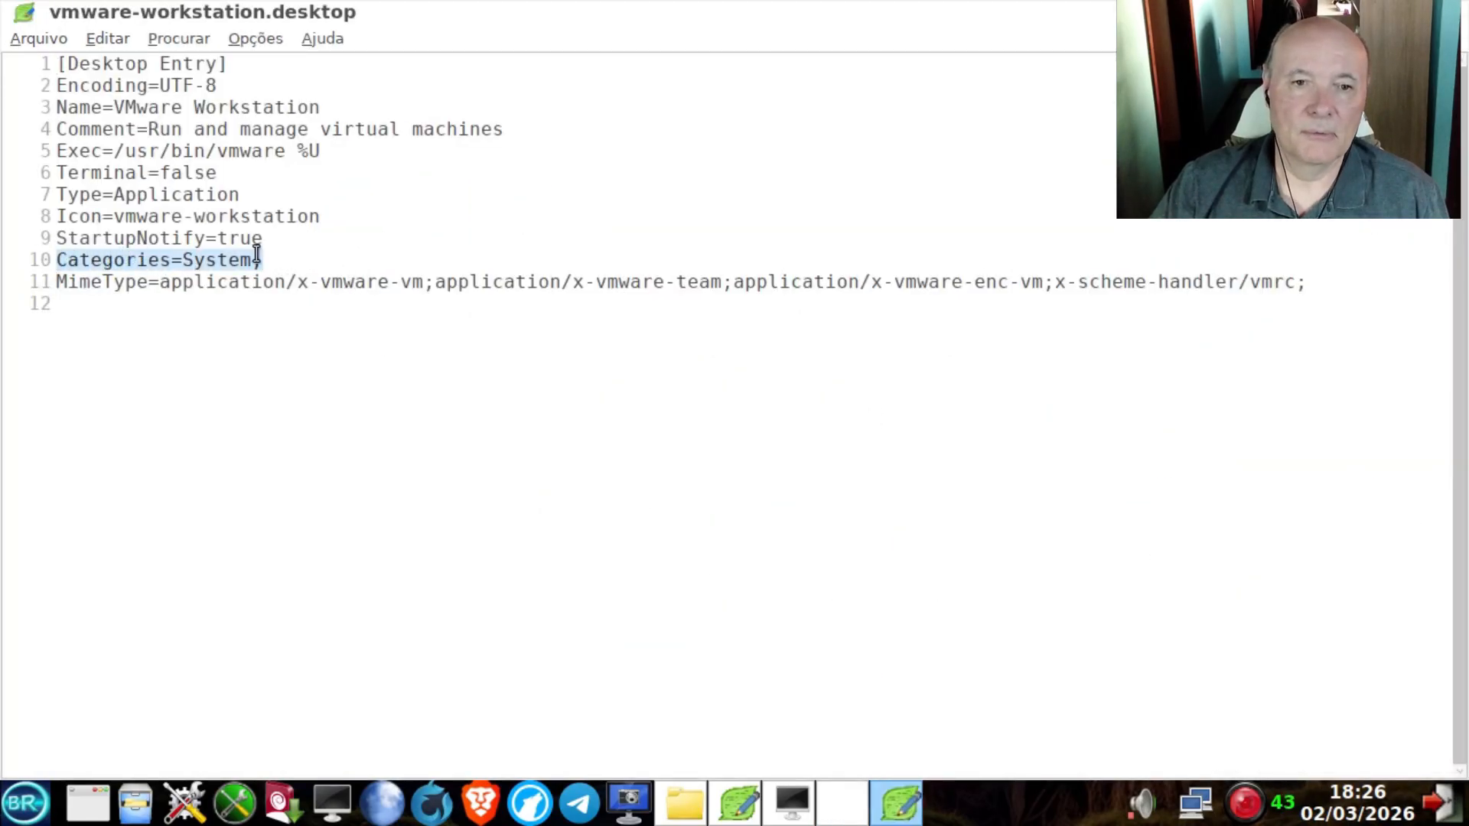
pyautogui.hotkey('ctrl', 'v')
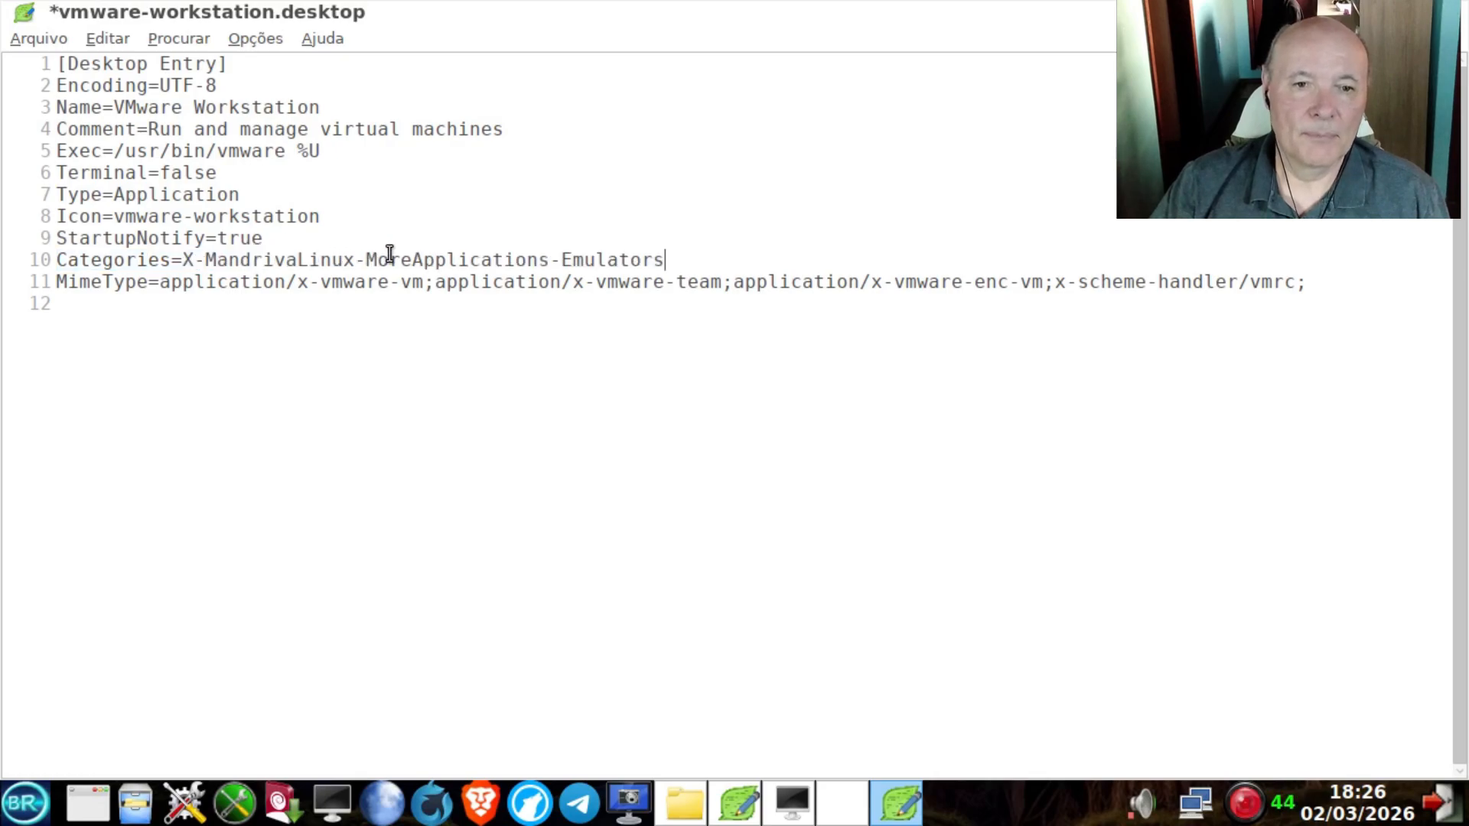
pyautogui.write(';')
pyautogui.hotkey('ctrl', 's')
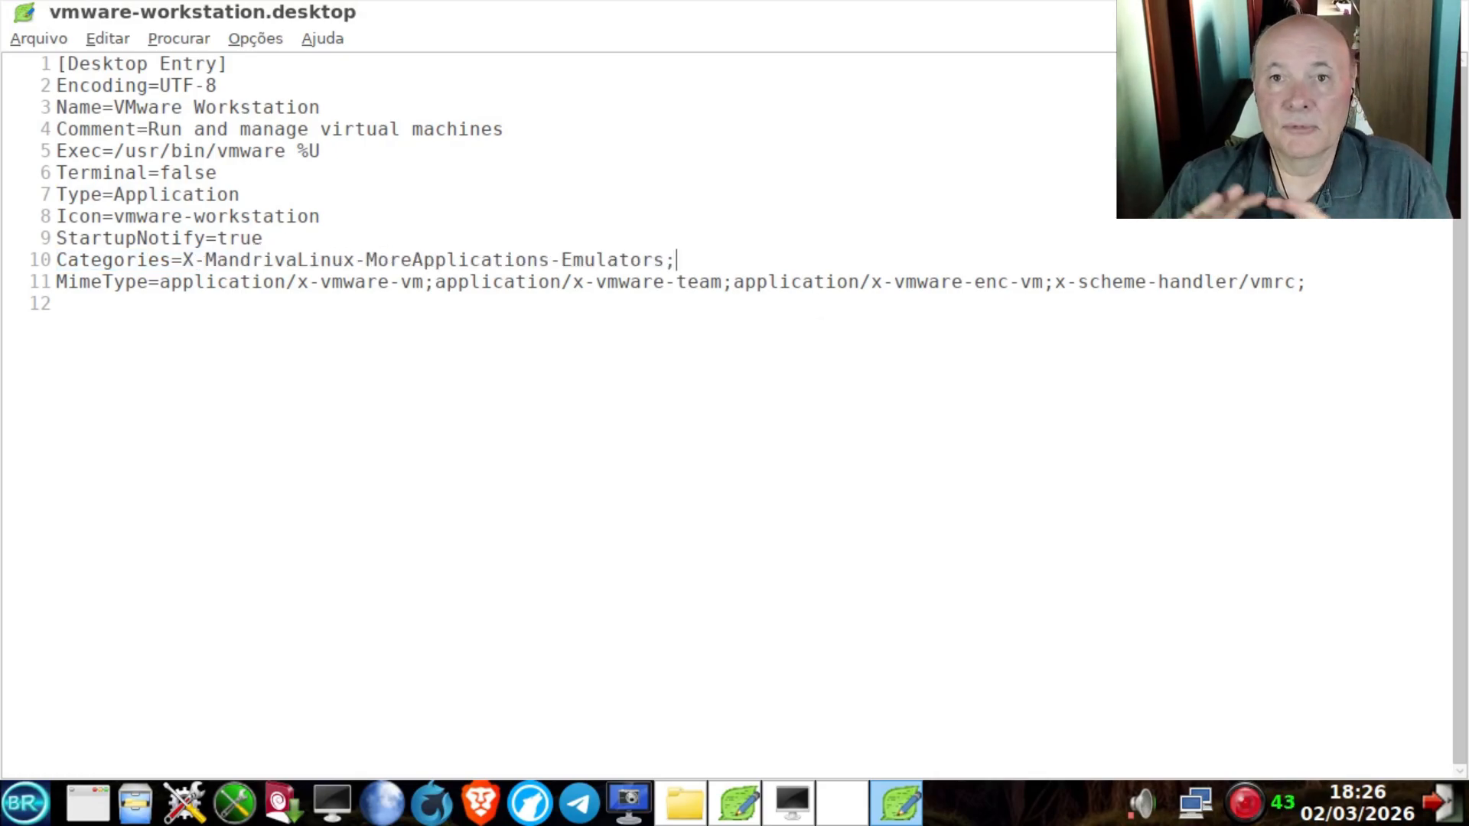
pyautogui.hotkey('ctrl', 'q')
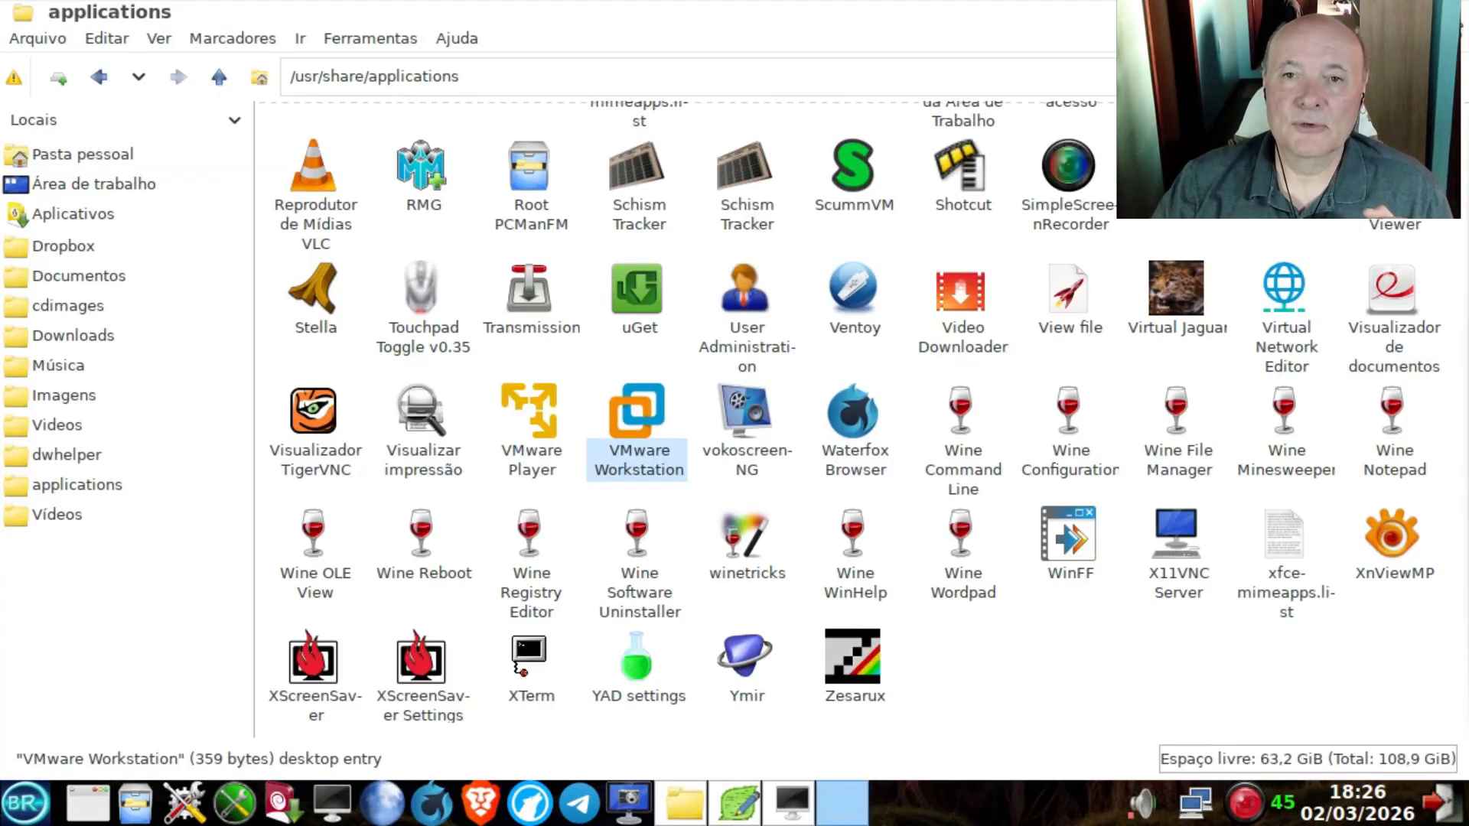
# Check the Emuladores category under Mais Programas for the Virtual Network Editor, VMware Player and VMware Workstation entries.
pyautogui.click(17, 811)
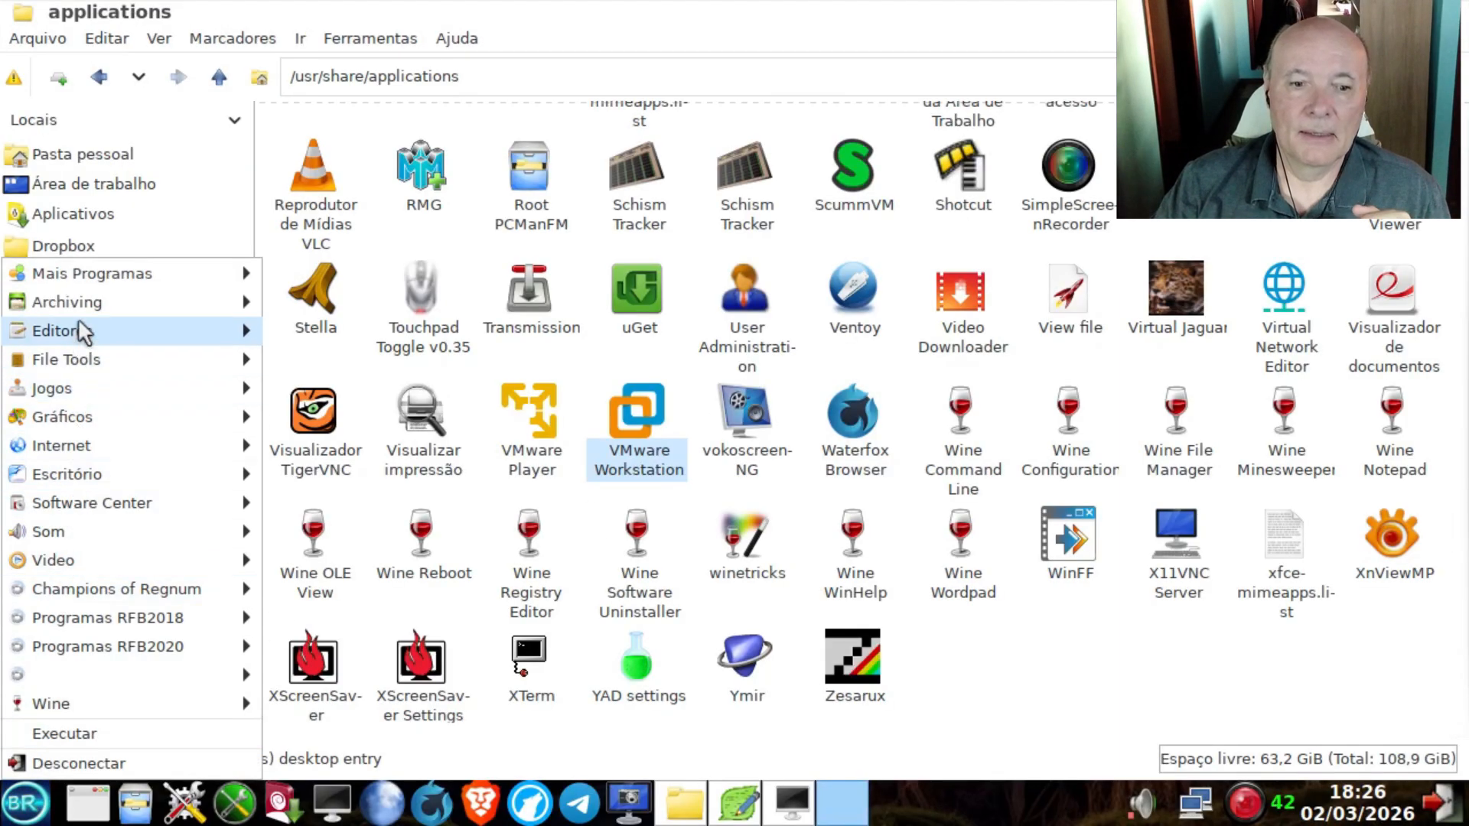
pyautogui.moveTo(90, 277)
pyautogui.moveTo(366, 358)
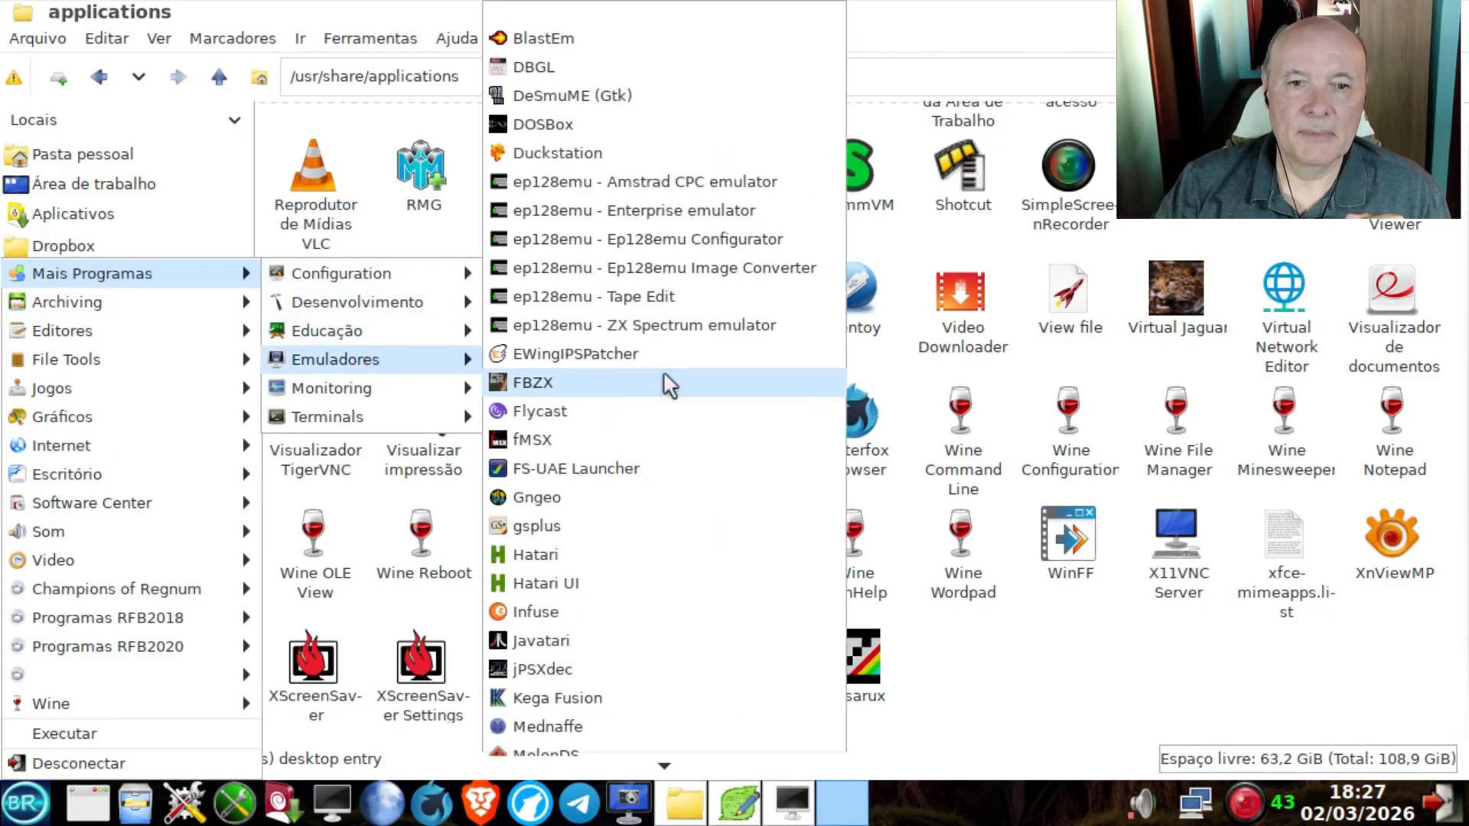
pyautogui.scroll(-4, 664, 375)
pyautogui.scroll(4, 664, 375)
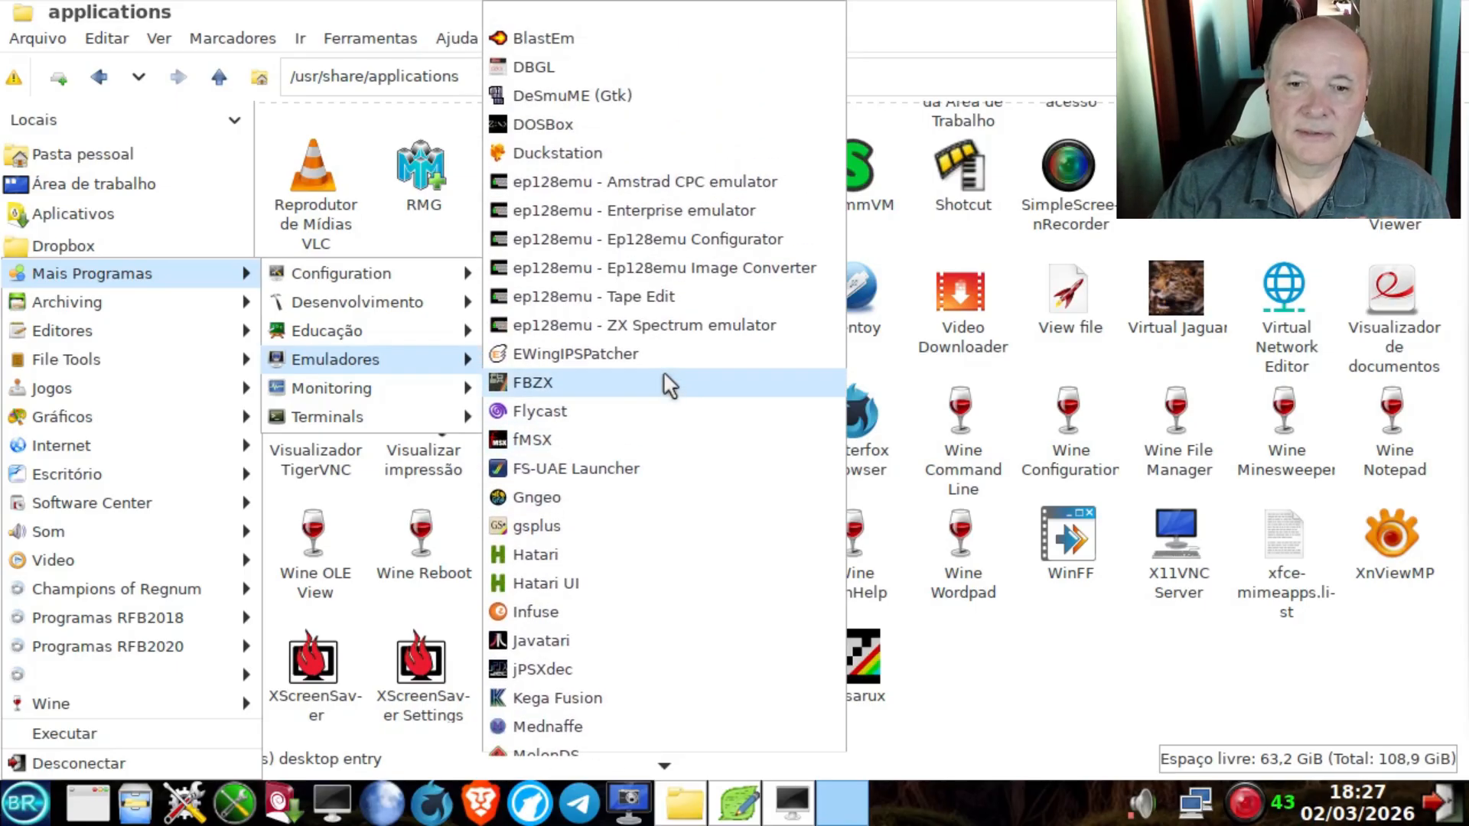
pyautogui.scroll(-6, 664, 375)
pyautogui.scroll(-9, 664, 375)
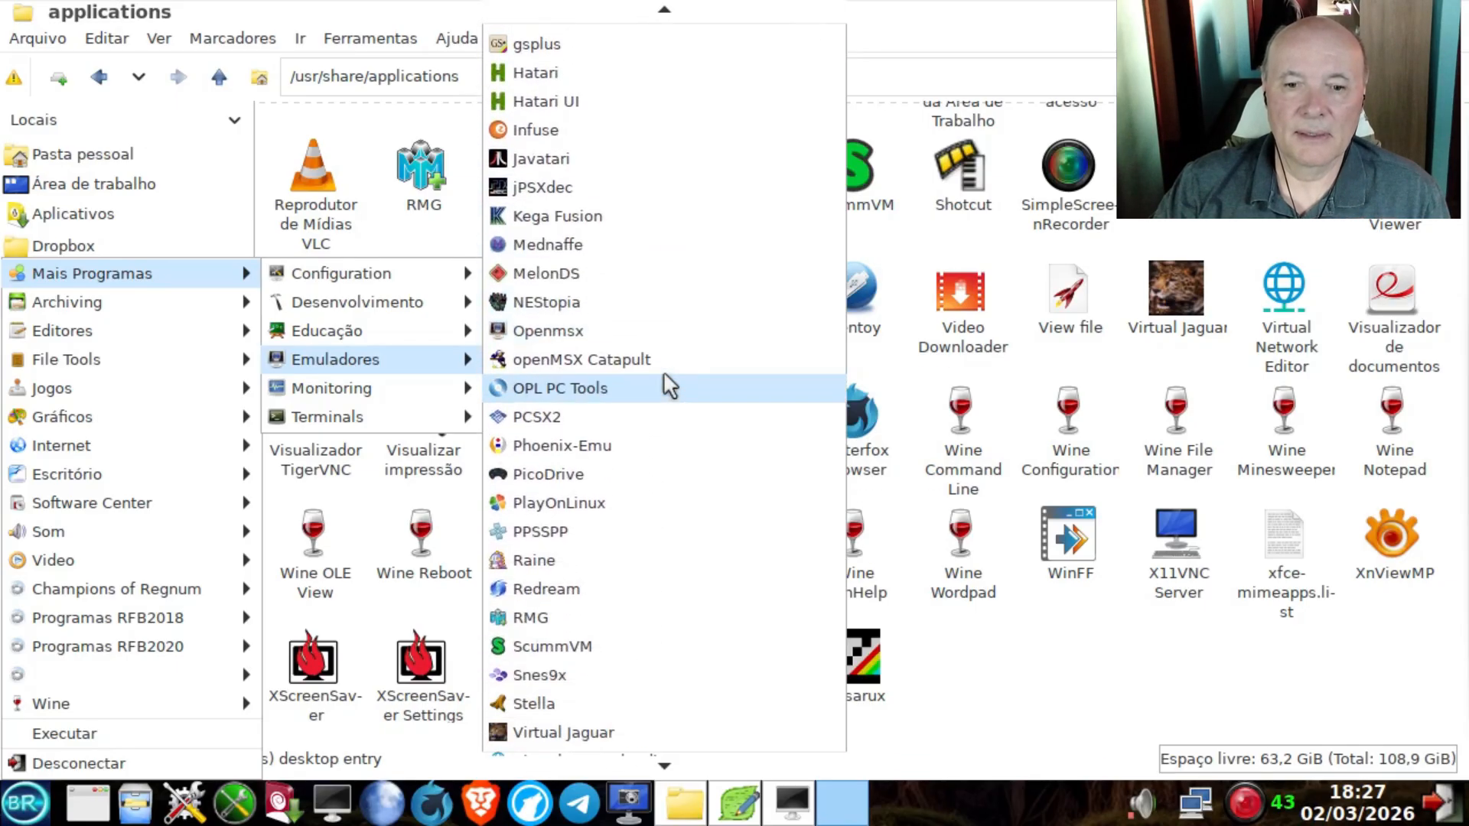
pyautogui.scroll(-1, 664, 384)
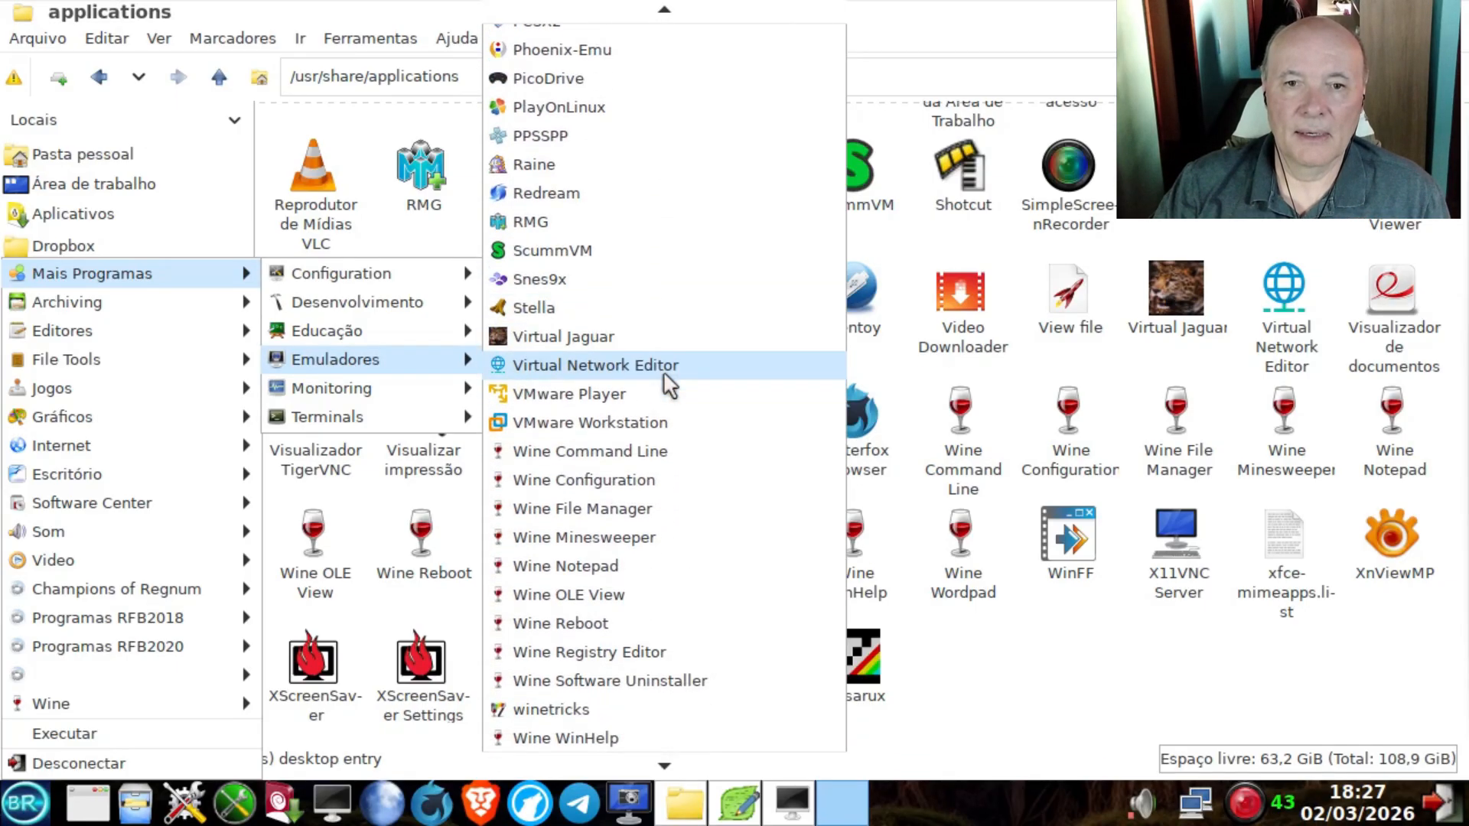